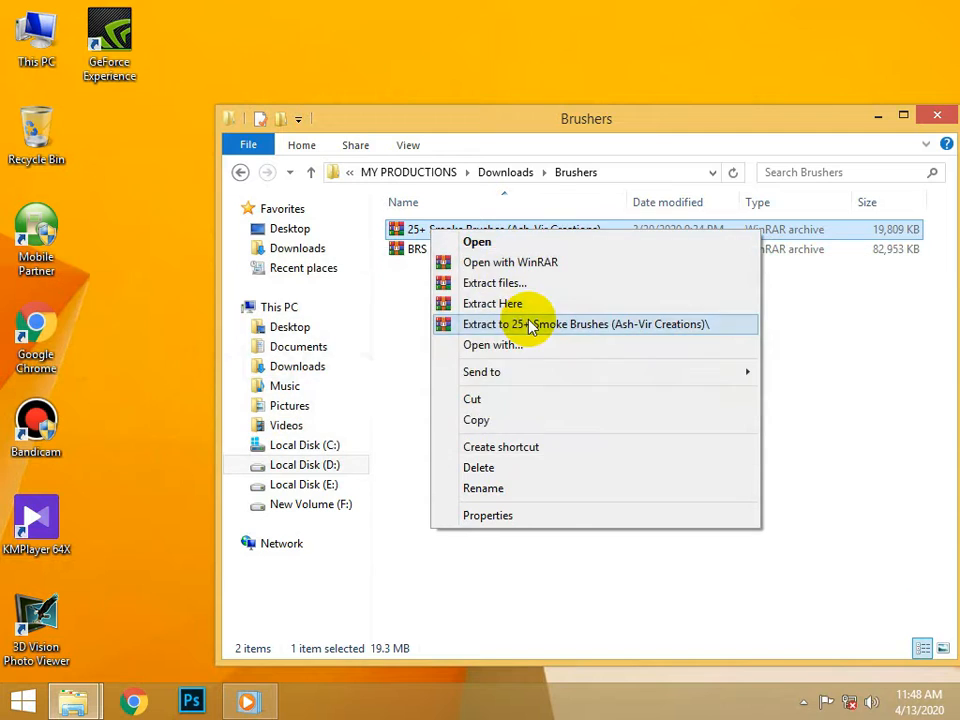
# Step: Extract the 25+ Smoke Brushes archive into its own folder and open the Smoke Brushes subfolder inside it
pyautogui.click(529, 324)
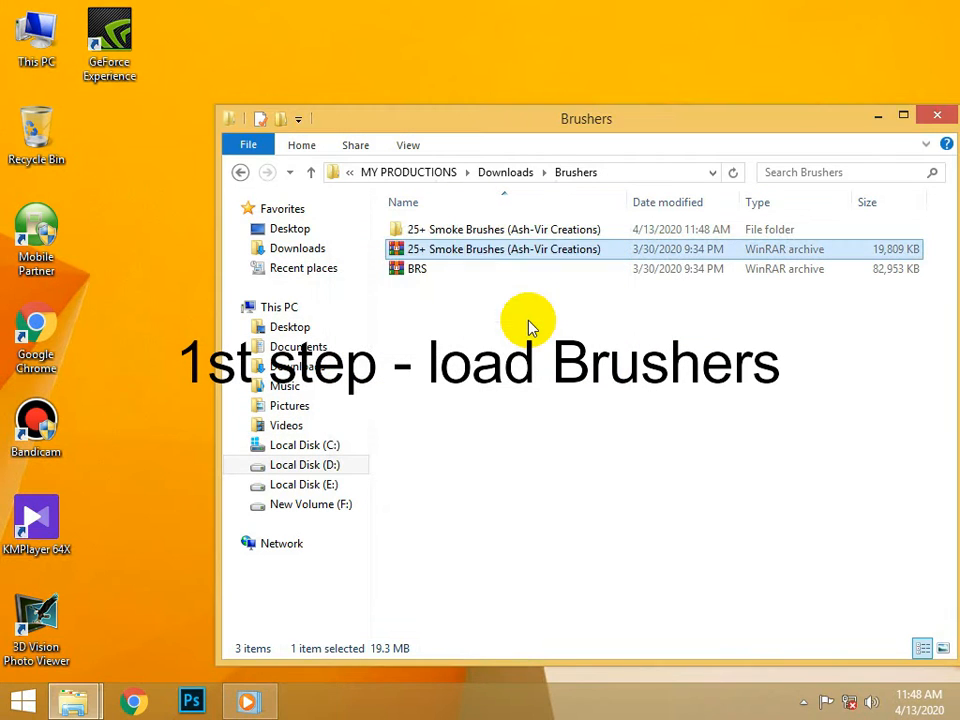
pyautogui.doubleClick(472, 232)
pyautogui.doubleClick(452, 234)
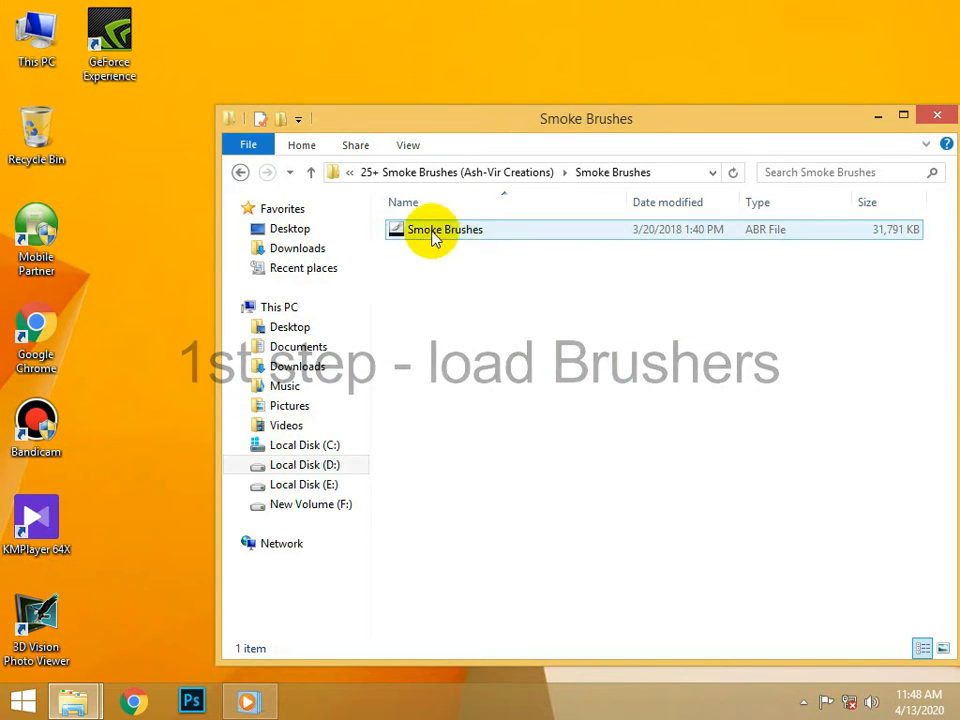
# Step: Switch to Photoshop and start loading a brush file from the brush preset options
pyautogui.click(192, 703)
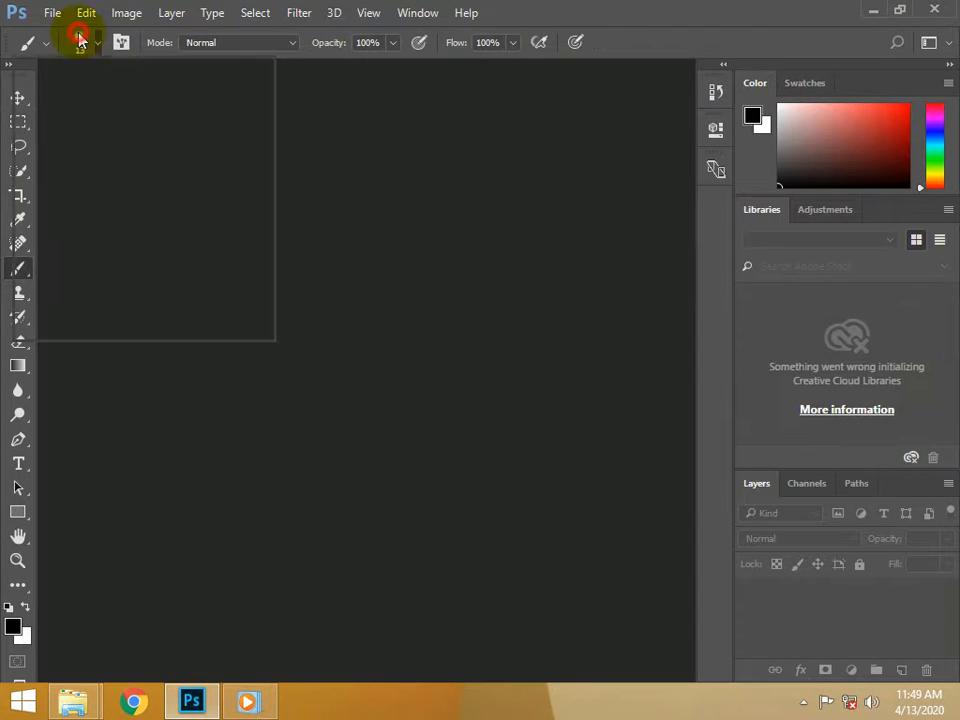
pyautogui.click(80, 42)
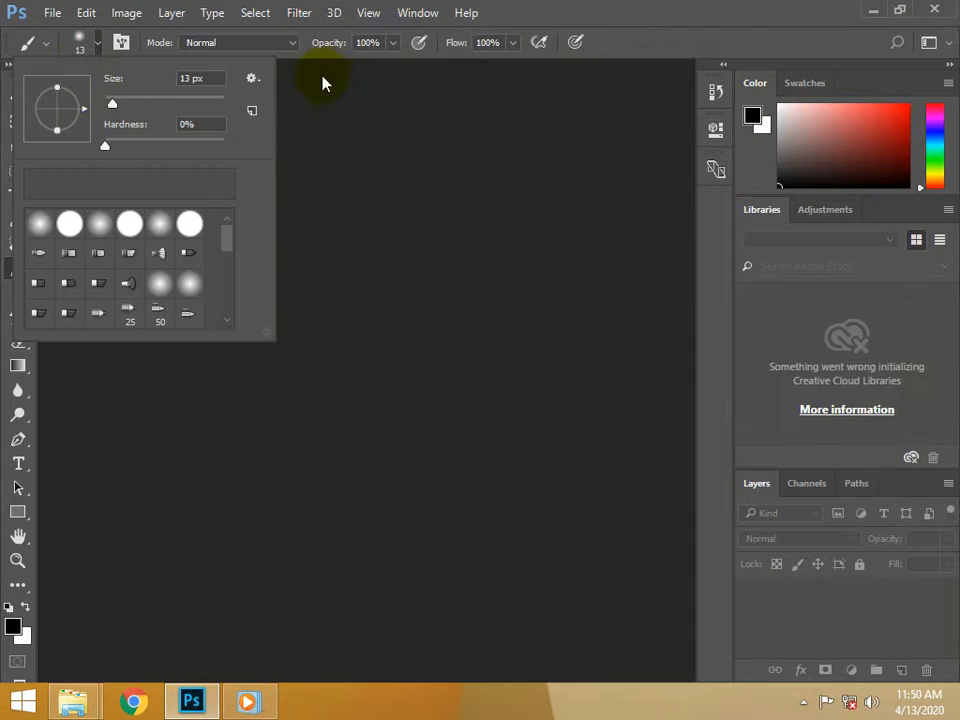
pyautogui.click(252, 111)
pyautogui.click(669, 272)
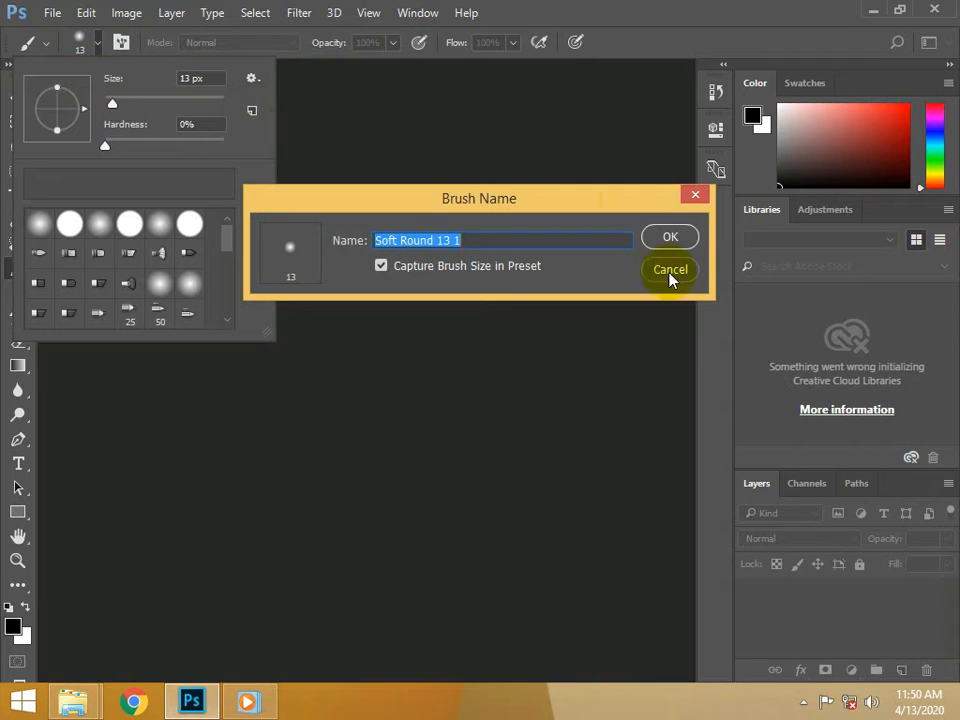
pyautogui.click(252, 78)
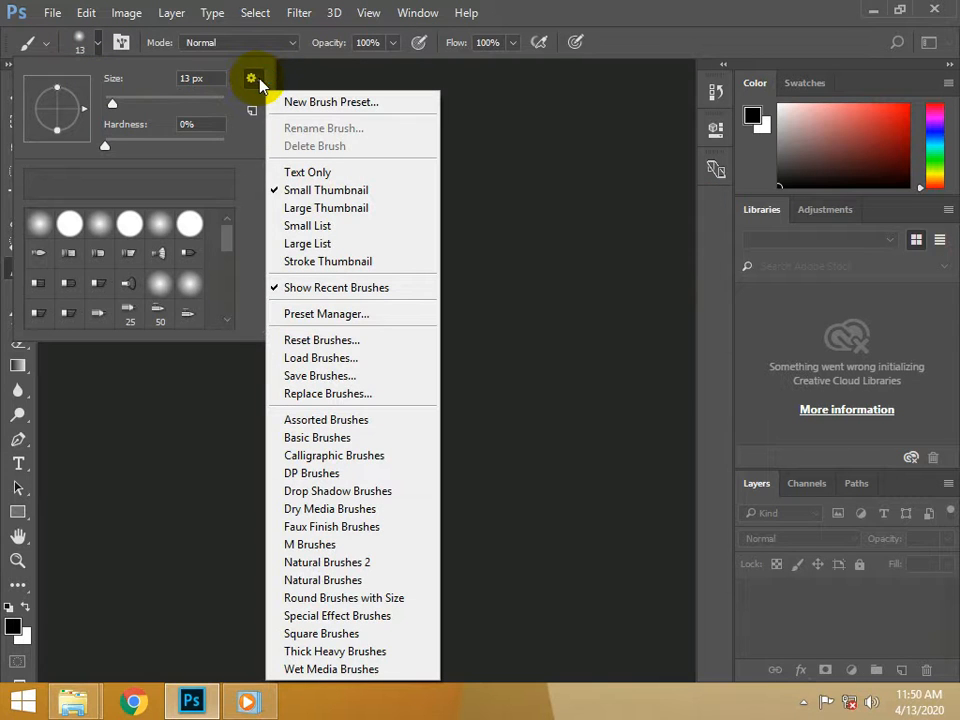
pyautogui.click(322, 360)
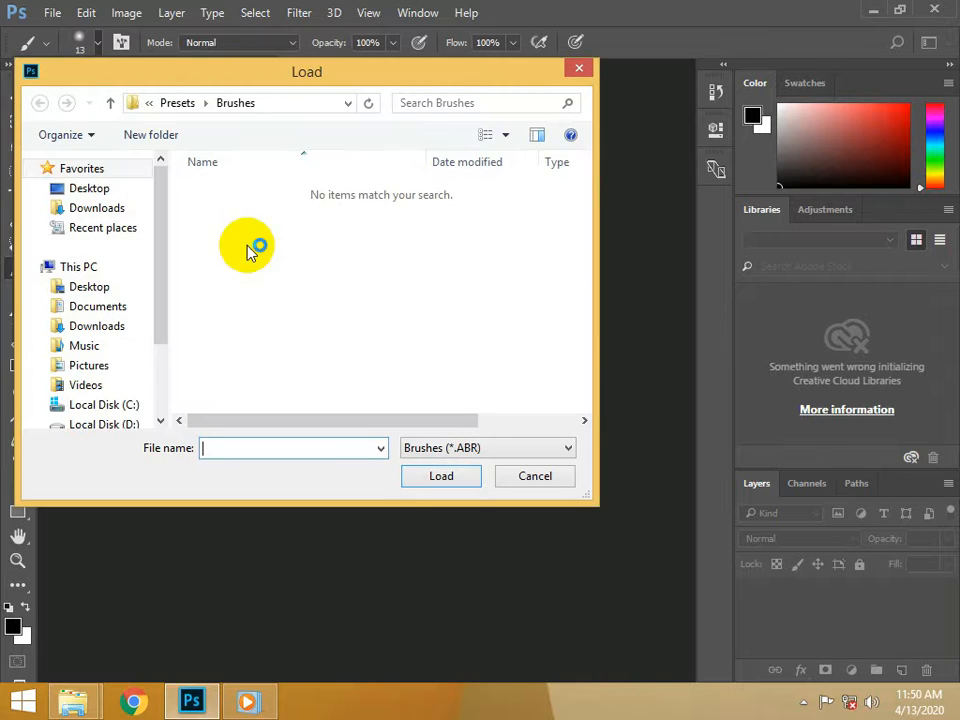
# Step: Load the Smoke Brushes ABR file from the extracted archive folder under MY PRODUCTIONS, Downloads, Brushers on Local Disk (D:)
pyautogui.click(107, 424)
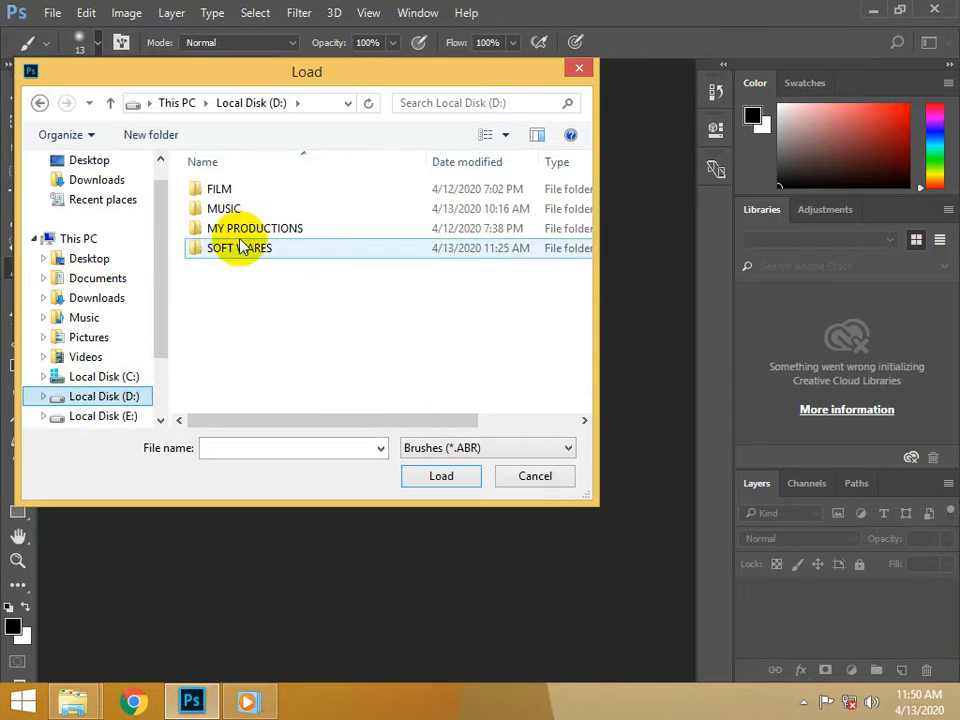
pyautogui.doubleClick(250, 229)
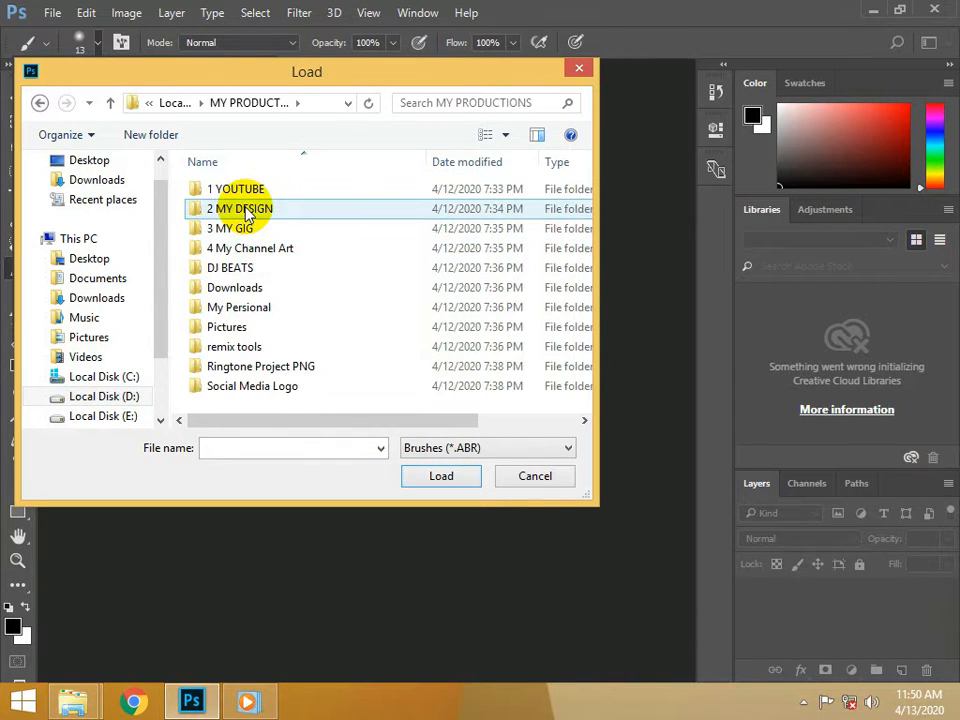
pyautogui.click(258, 289)
pyautogui.doubleClick(258, 289)
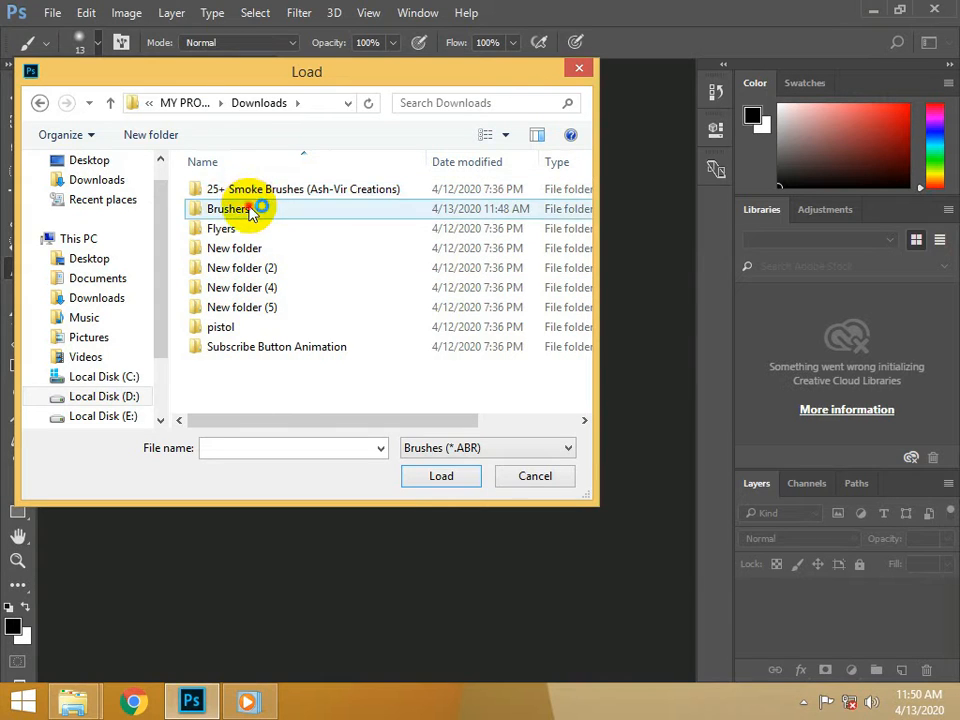
pyautogui.doubleClick(253, 208)
pyautogui.doubleClick(249, 189)
pyautogui.doubleClick(249, 189)
pyautogui.click(251, 191)
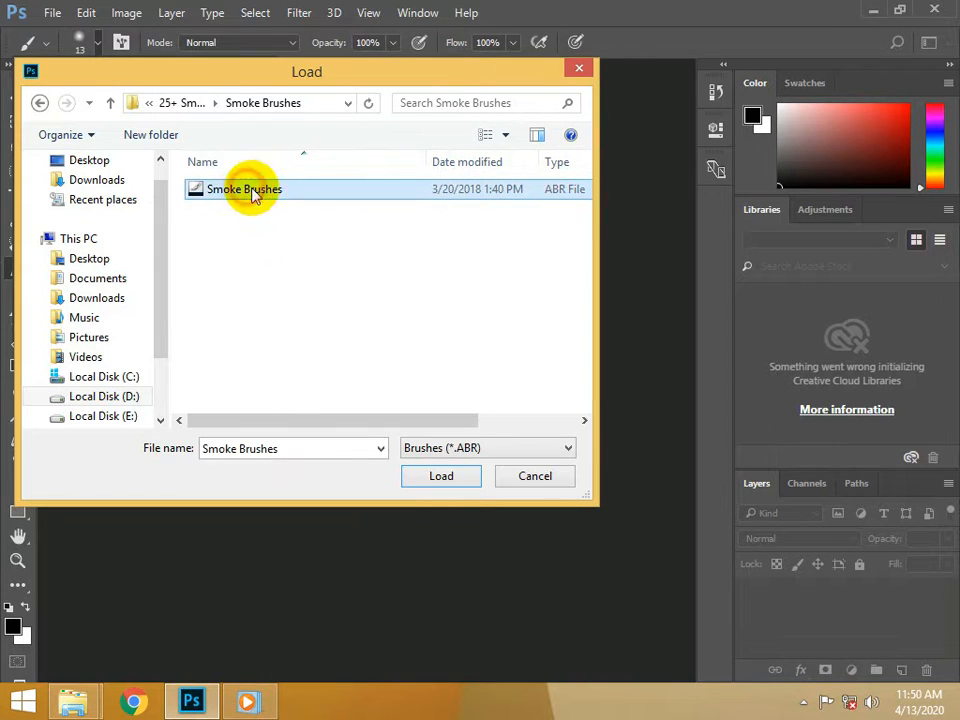
pyautogui.click(441, 476)
# Step: Find the loaded smoke brushes in the brush presets and choose the 1523 px one
pyautogui.moveTo(227, 232)
pyautogui.mouseDown()
pyautogui.moveTo(240, 283)
pyautogui.moveTo(219, 296)
pyautogui.mouseUp()
pyautogui.scroll(-3, 58, 264)
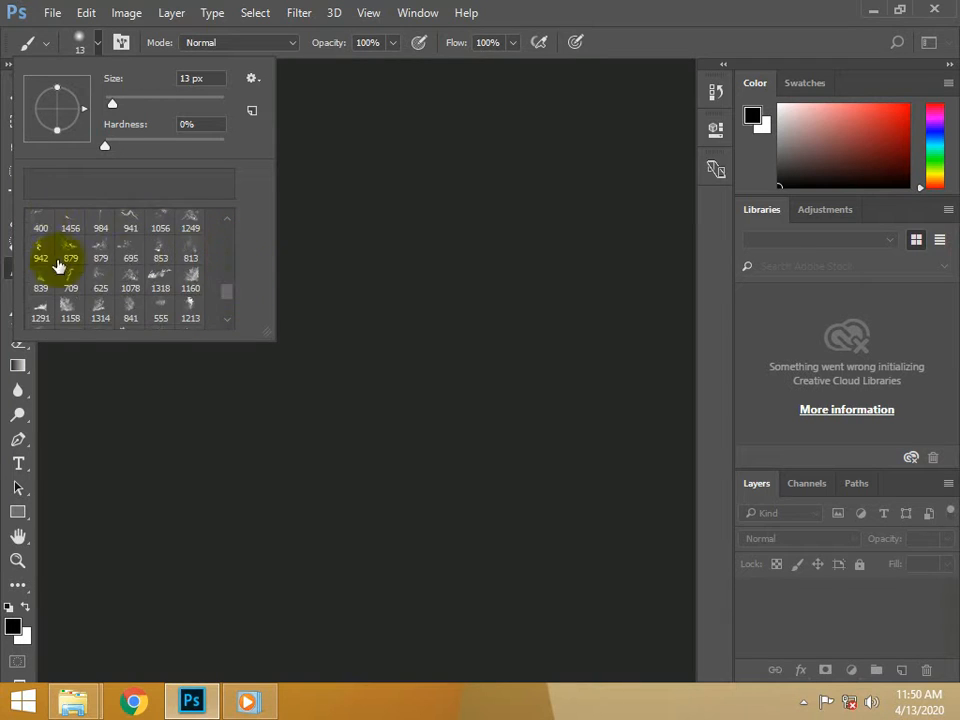
pyautogui.scroll(-2, 232, 320)
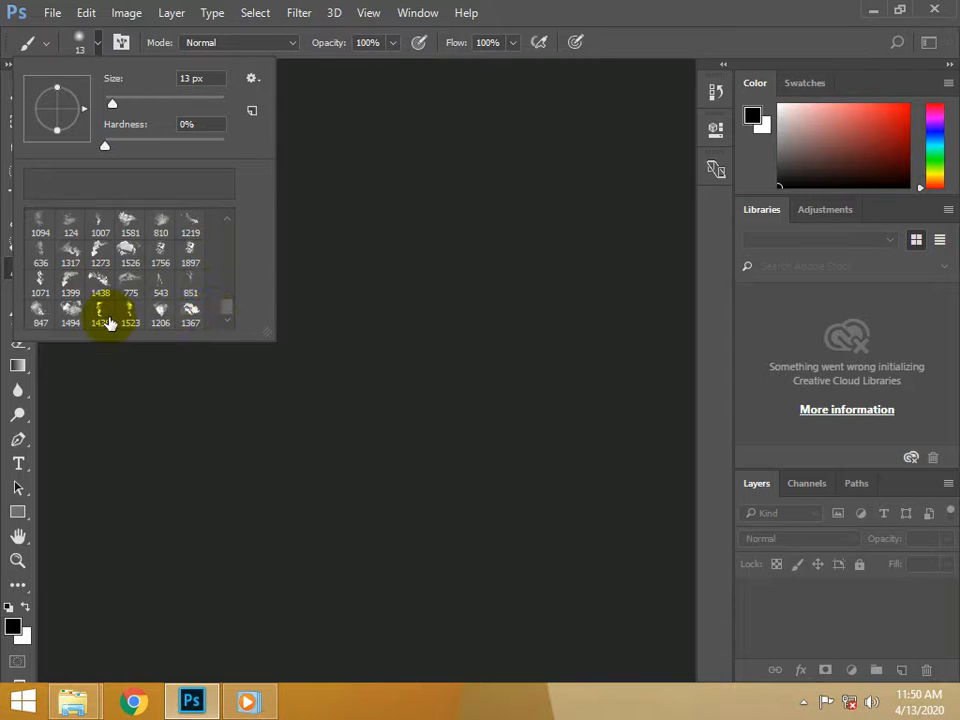
pyautogui.click(130, 312)
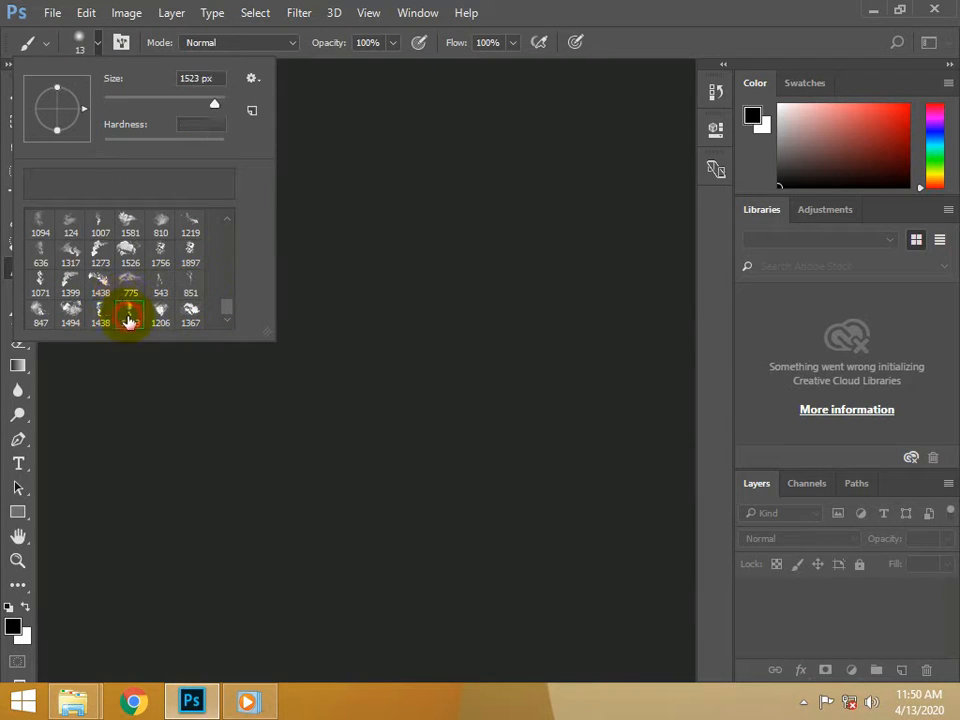
pyautogui.click(95, 41)
pyautogui.click(95, 41)
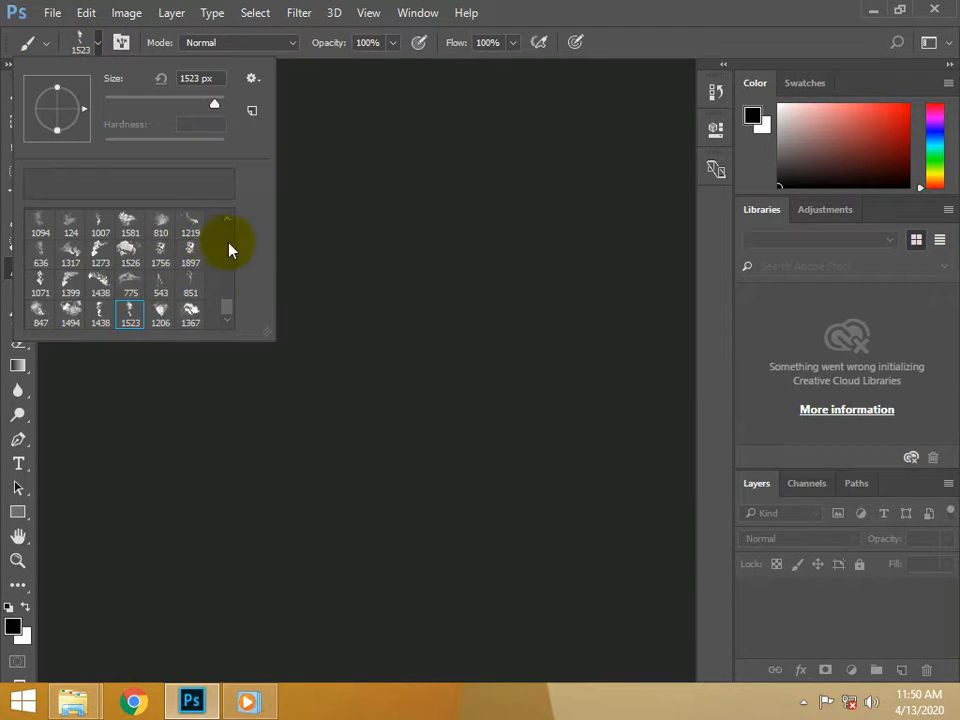
pyautogui.click(95, 41)
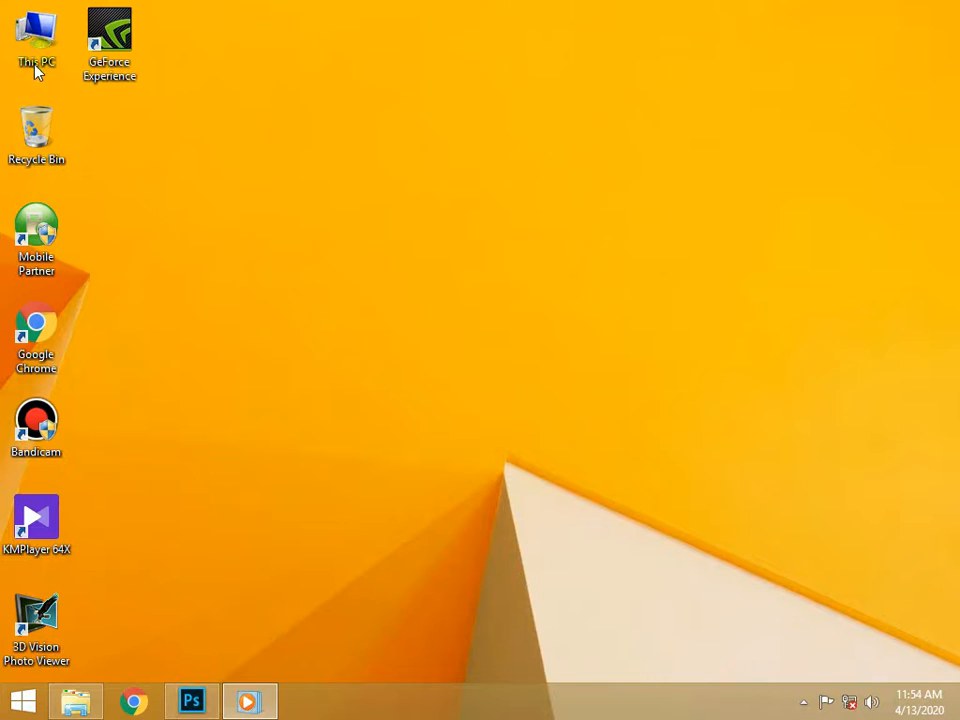
# Step: Open the Downloads folder in File Explorer and preview the long-hair-men-3-1200x1249 image
pyautogui.doubleClick(35, 60)
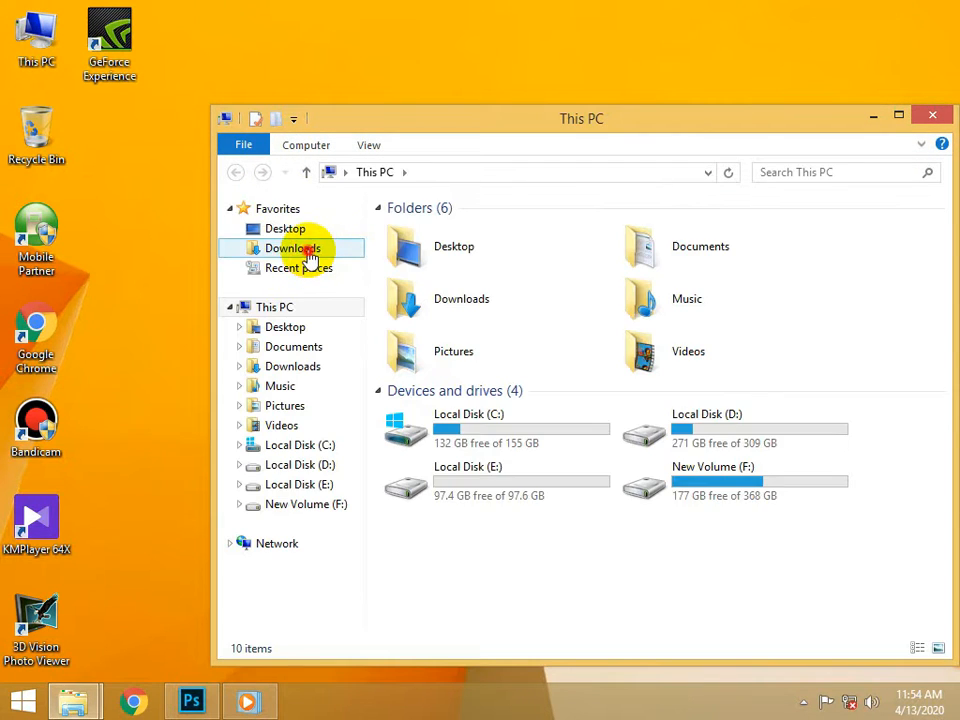
pyautogui.click(305, 250)
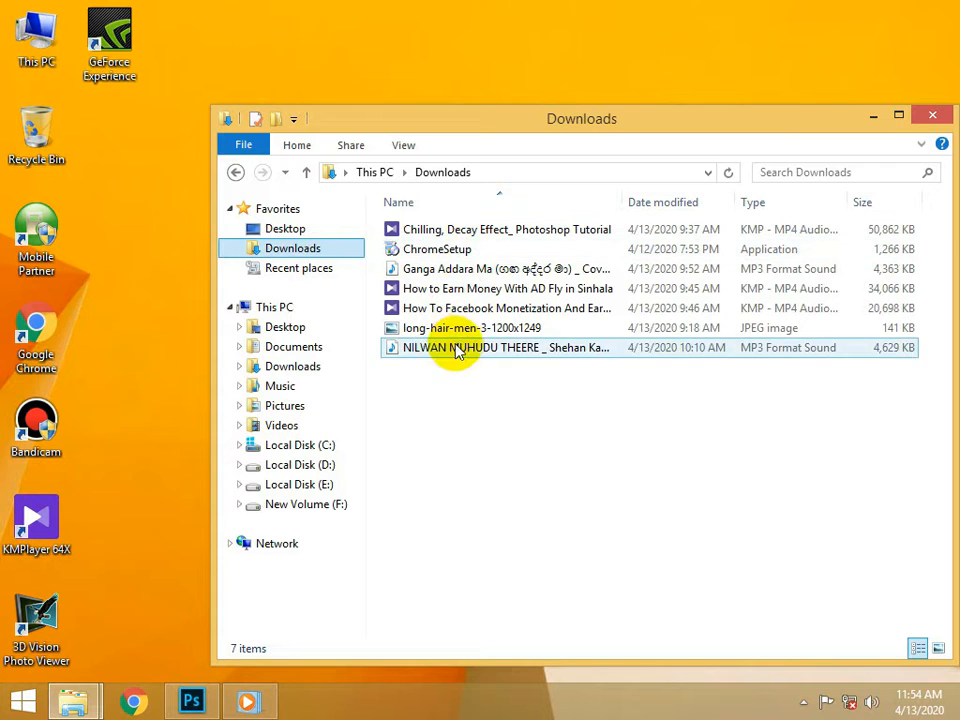
pyautogui.click(440, 328)
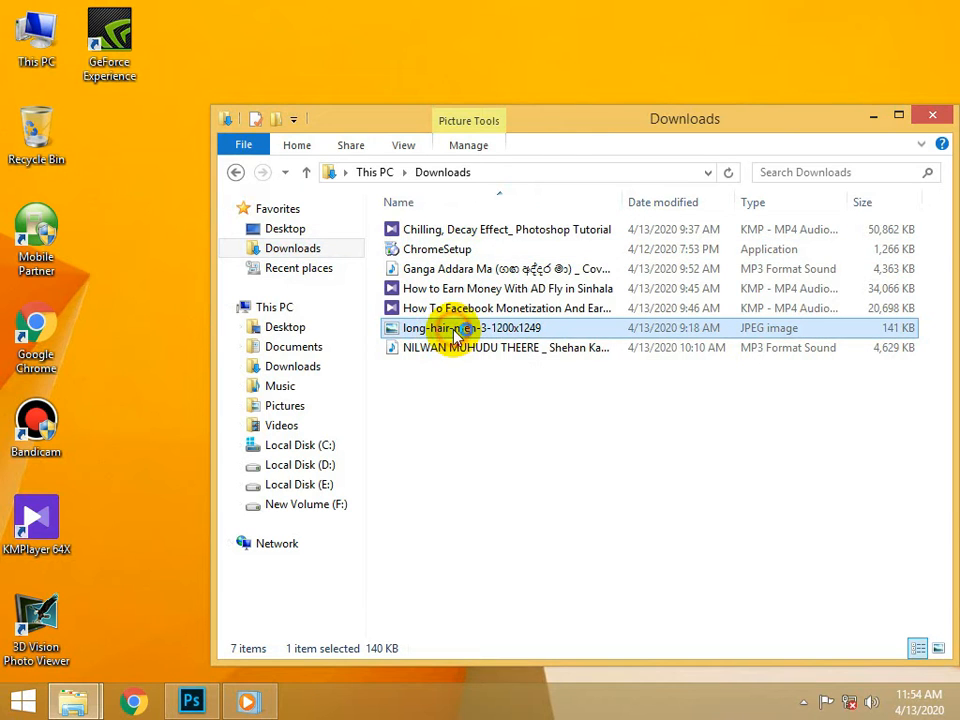
pyautogui.doubleClick(455, 330)
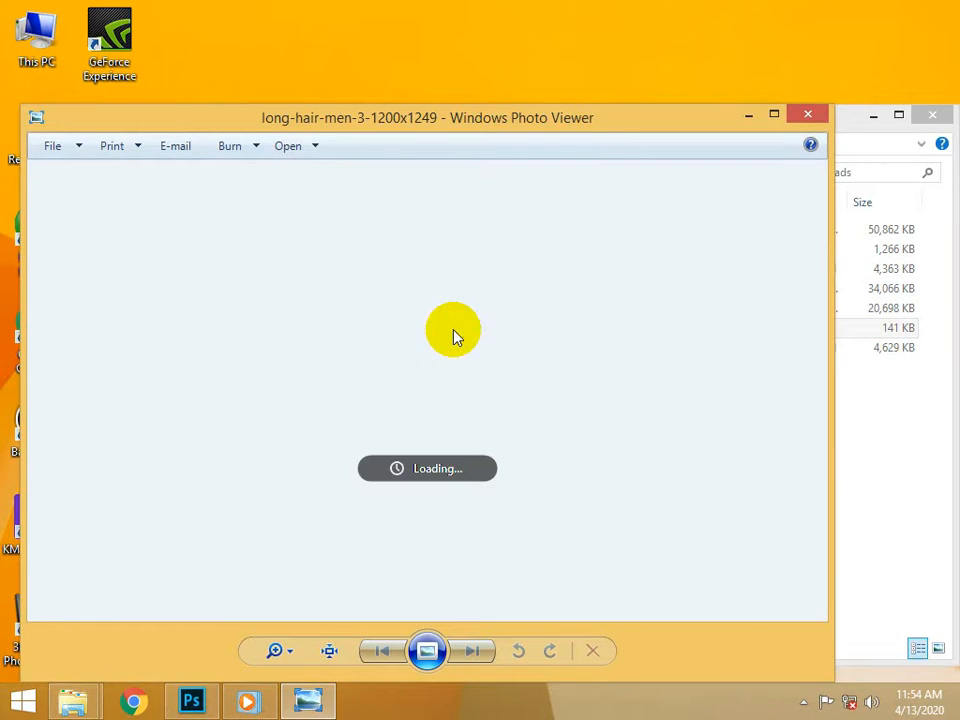
pyautogui.click(820, 117)
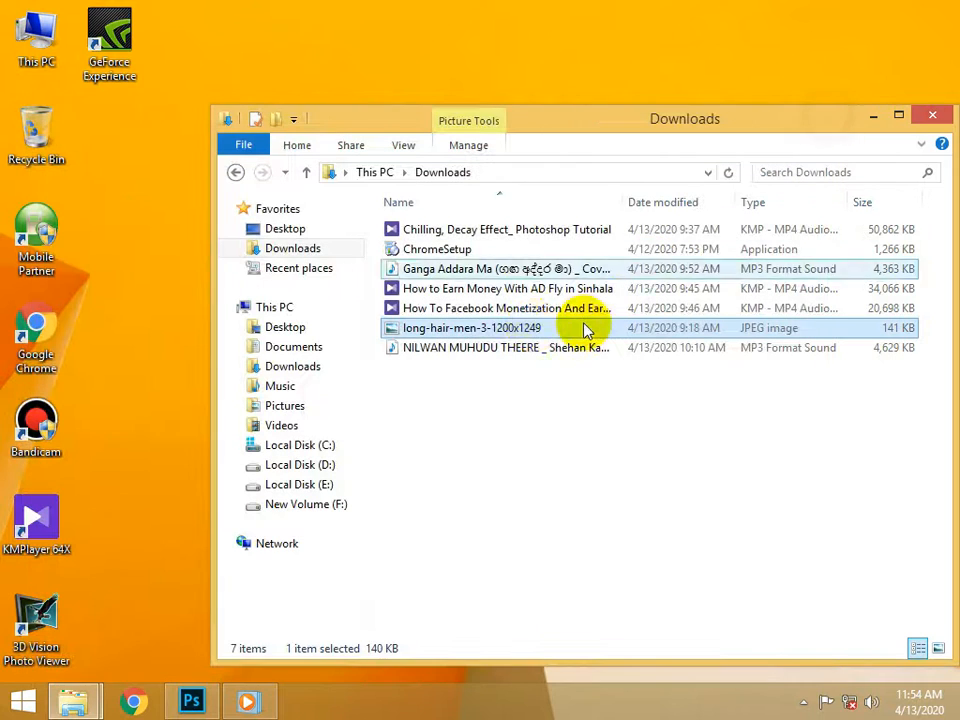
# Step: Try to place the long-hair-men-3-1200x1249 image as a centred layer on the Untitled-1 canvas
pyautogui.moveTo(475, 332); pyautogui.dragTo(258, 528)
pyautogui.moveTo(362, 398); pyautogui.dragTo(356, 139)
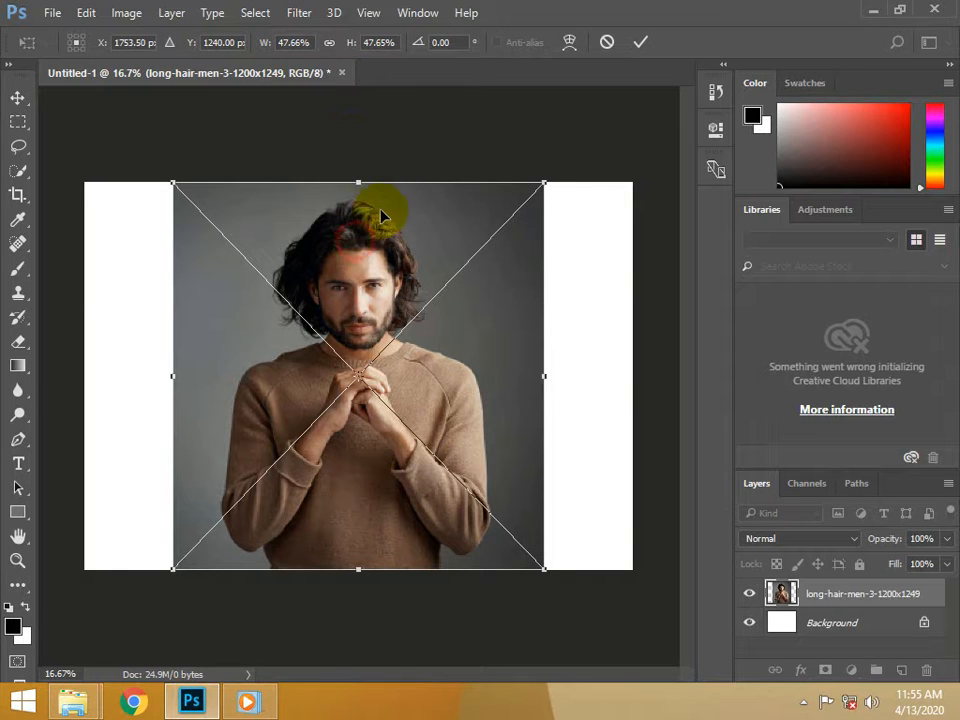
pyautogui.moveTo(381, 215); pyautogui.dragTo(355, 252)
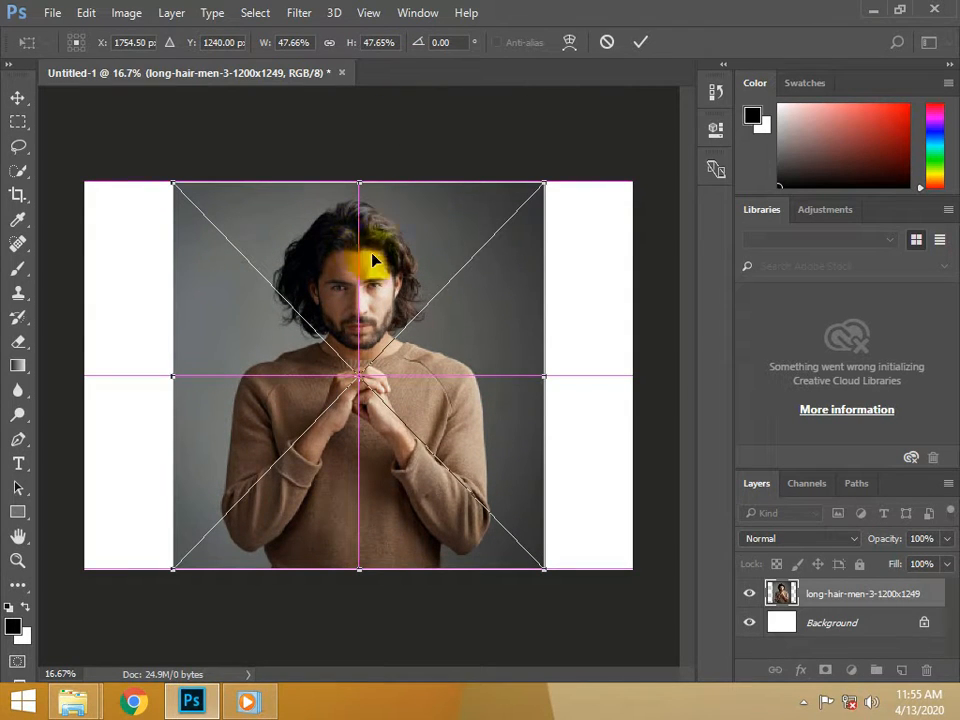
pyautogui.press('Return')
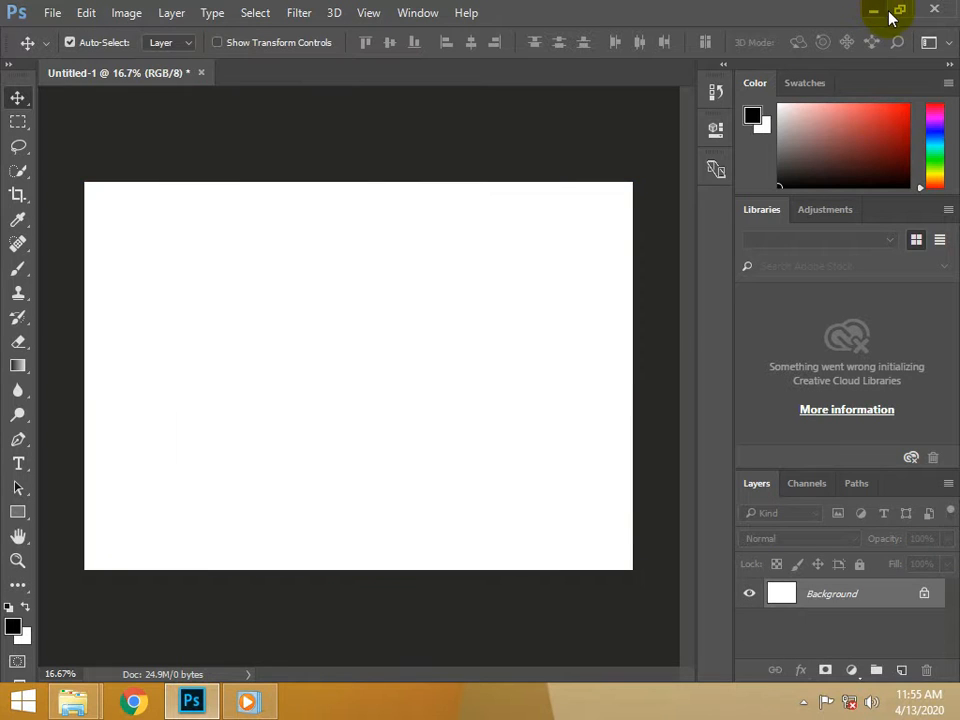
# Step: Open the long-hair-men-3-1200x1249 image from the Downloads folder as its own Photoshop document
pyautogui.click(878, 9)
pyautogui.moveTo(452, 327); pyautogui.dragTo(281, 72)
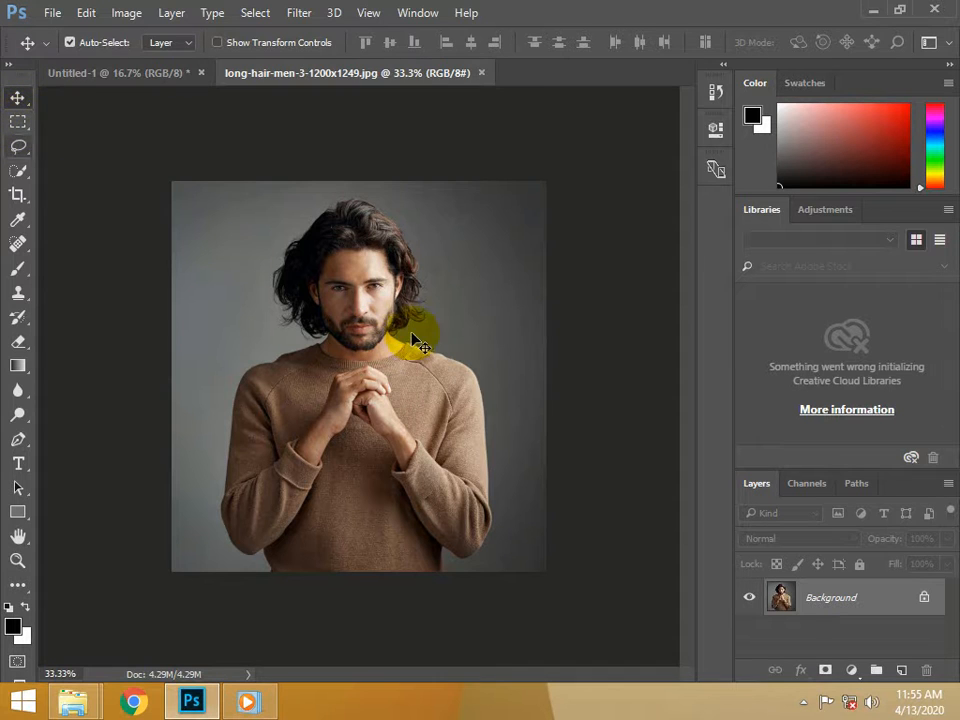
pyautogui.scroll(2, 433, 400)
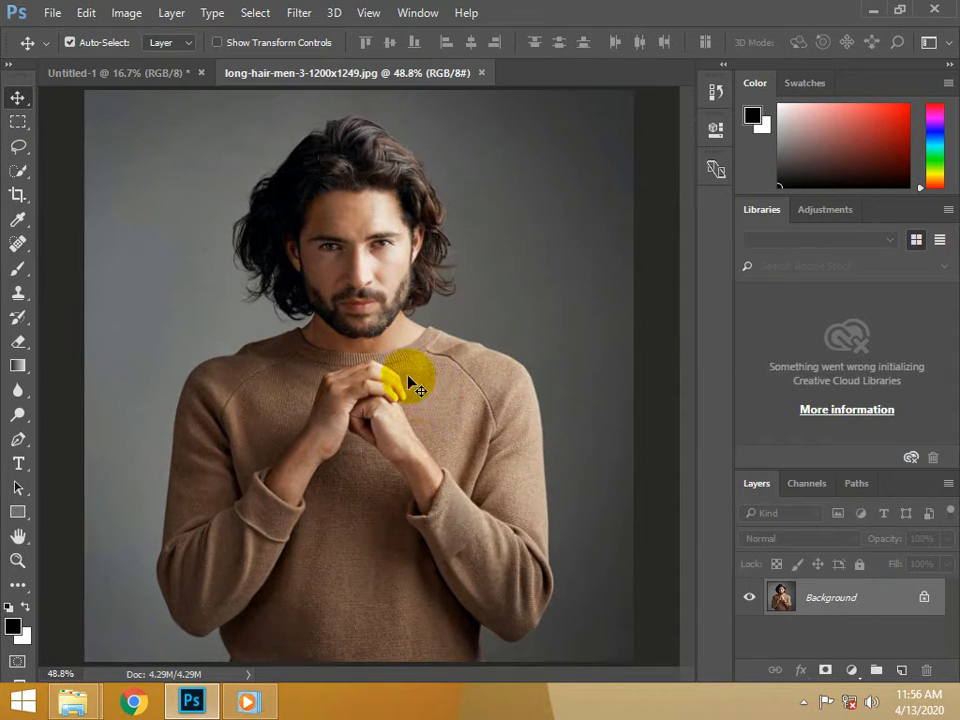
# Step: Select the man's hair, face, hands and sweater using the Quick Selection tool with a 242 px brush
pyautogui.click(18, 146)
pyautogui.click(18, 170)
pyautogui.click(88, 170)
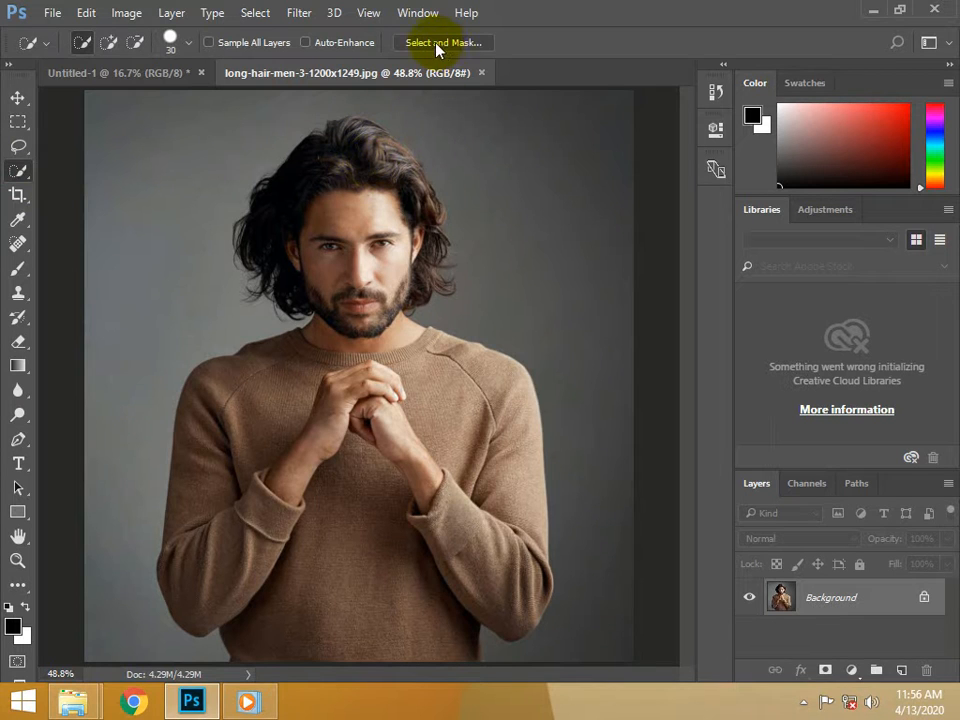
pyautogui.scroll(-2, 360, 172)
pyautogui.keyDown('alt'); pyautogui.rightClick(331, 202); pyautogui.keyUp('alt')
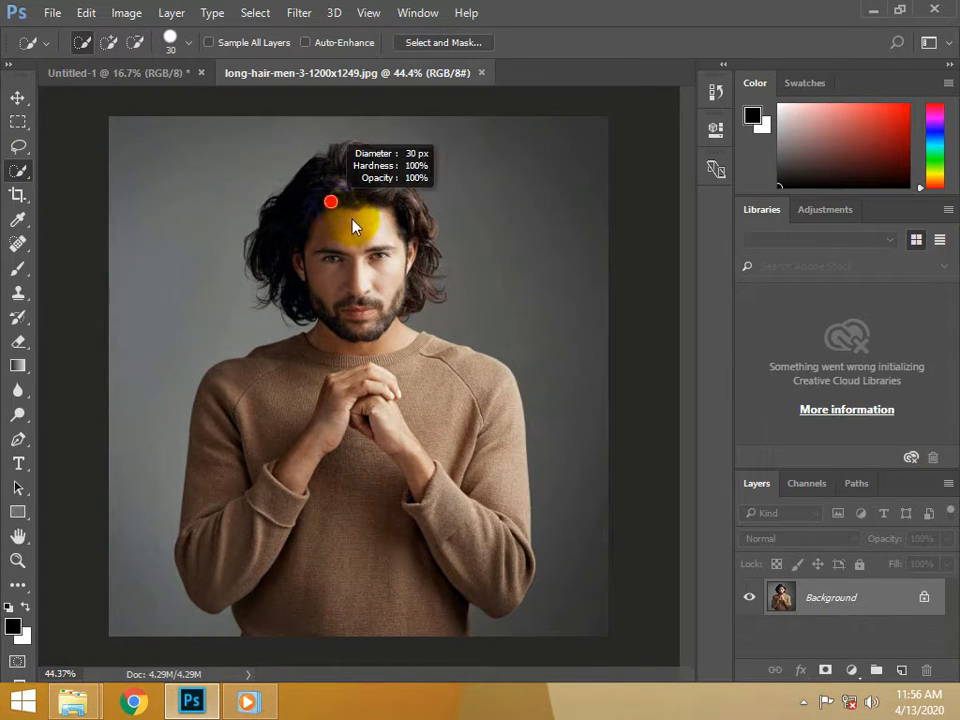
pyautogui.moveTo(352, 226)
pyautogui.mouseDown()
pyautogui.moveTo(397, 235)
pyautogui.moveTo(437, 200)
pyautogui.moveTo(463, 193)
pyautogui.moveTo(411, 189)
pyautogui.moveTo(420, 193)
pyautogui.moveTo(348, 214)
pyautogui.moveTo(371, 237)
pyautogui.moveTo(352, 196)
pyautogui.moveTo(373, 220)
pyautogui.moveTo(382, 271)
pyautogui.moveTo(320, 283)
pyautogui.moveTo(317, 271)
pyautogui.moveTo(343, 395)
pyautogui.moveTo(330, 476)
pyautogui.moveTo(351, 610)
pyautogui.mouseUp()
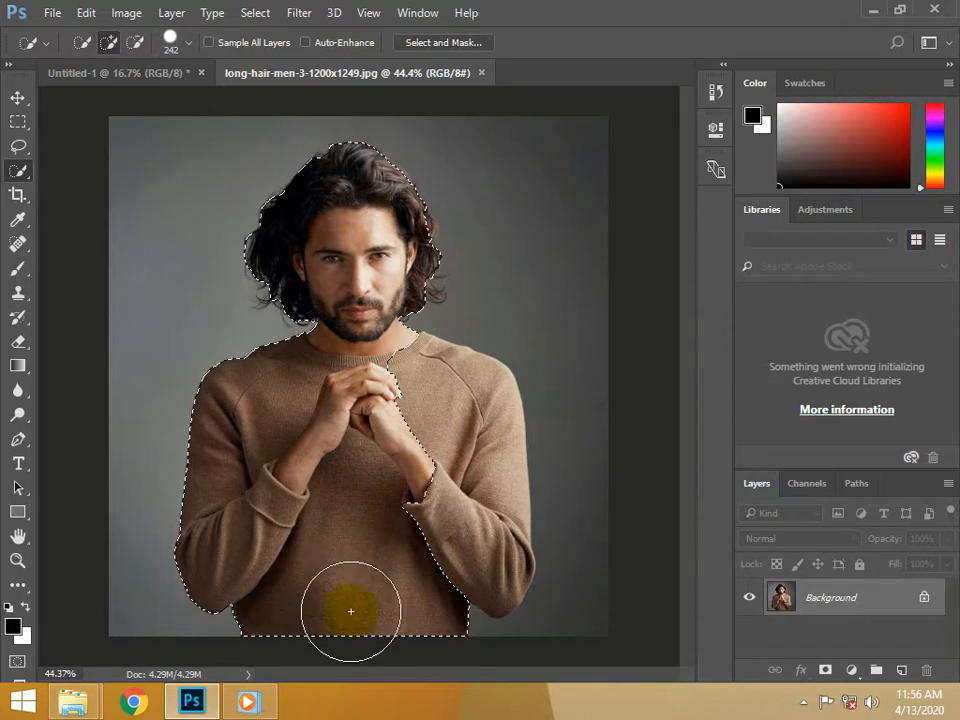
pyautogui.click(465, 523)
# Step: Refine the selection around the edges of the man's hair with a 77 px Quick Selection brush
pyautogui.scroll(3, 352, 375)
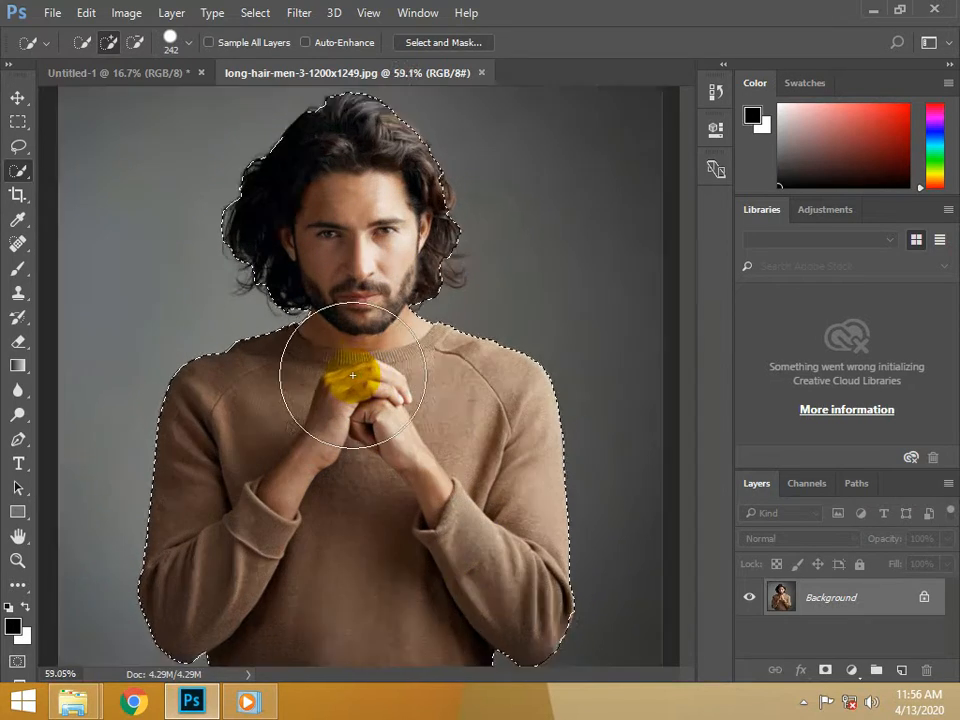
pyautogui.scroll(2, 386, 193)
pyautogui.keyDown('alt'); pyautogui.rightClick(386, 193); pyautogui.keyUp('alt')
pyautogui.moveTo(686, 364); pyautogui.dragTo(689, 322)
pyautogui.keyDown('alt'); pyautogui.rightClick(402, 290); pyautogui.keyUp('alt')
pyautogui.keyDown('alt'); pyautogui.rightClick(430, 316); pyautogui.keyUp('alt')
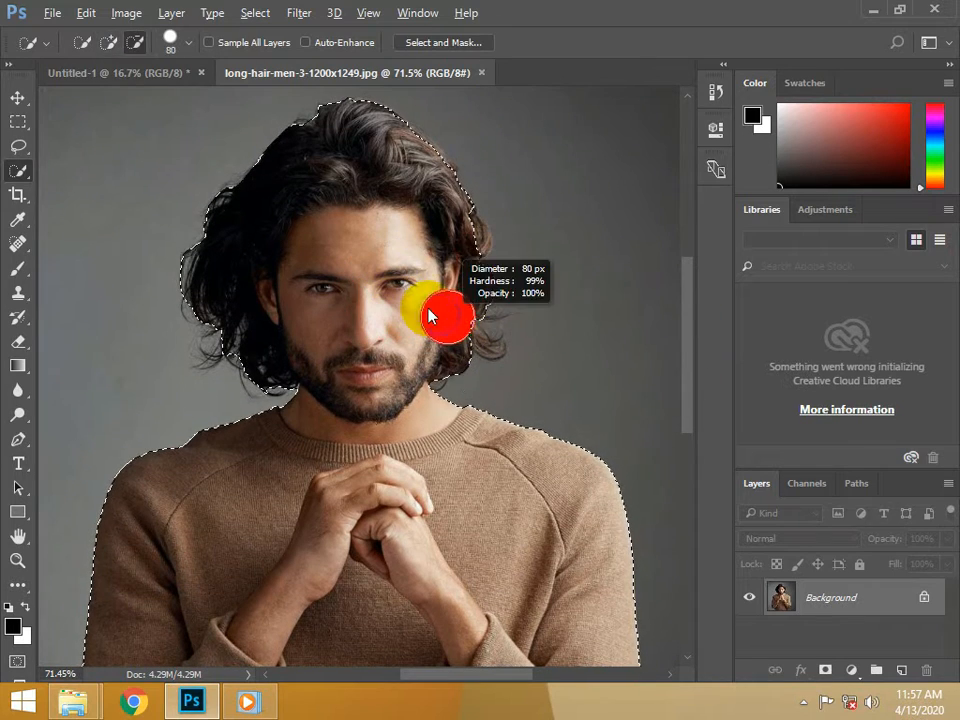
pyautogui.click(456, 321)
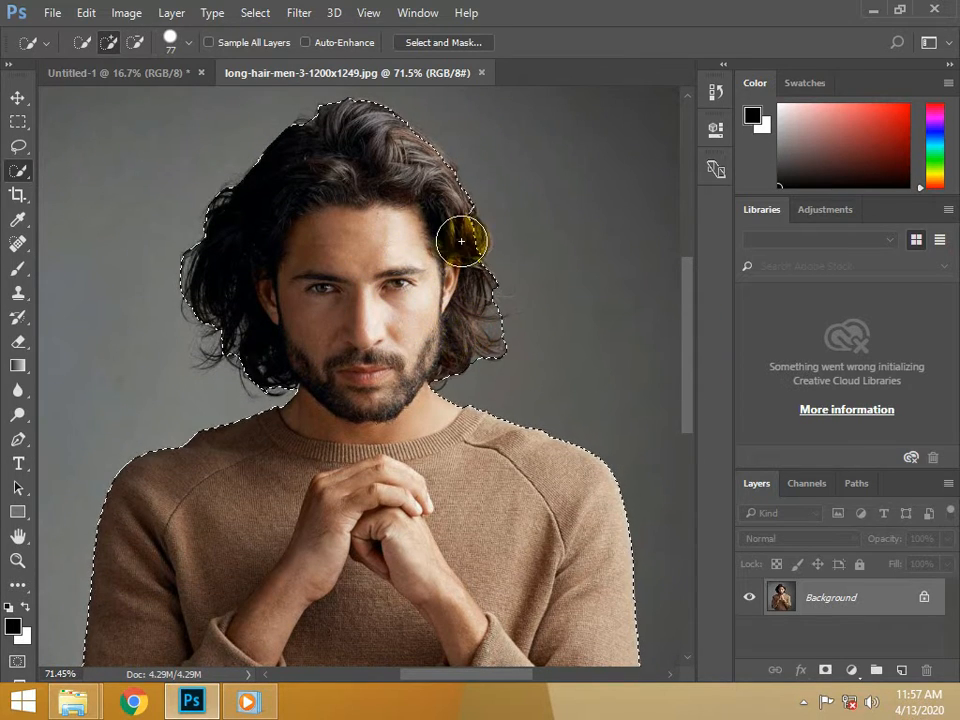
pyautogui.moveTo(360, 142)
pyautogui.mouseDown()
pyautogui.moveTo(413, 162)
pyautogui.moveTo(404, 145)
pyautogui.moveTo(432, 174)
pyautogui.mouseUp()
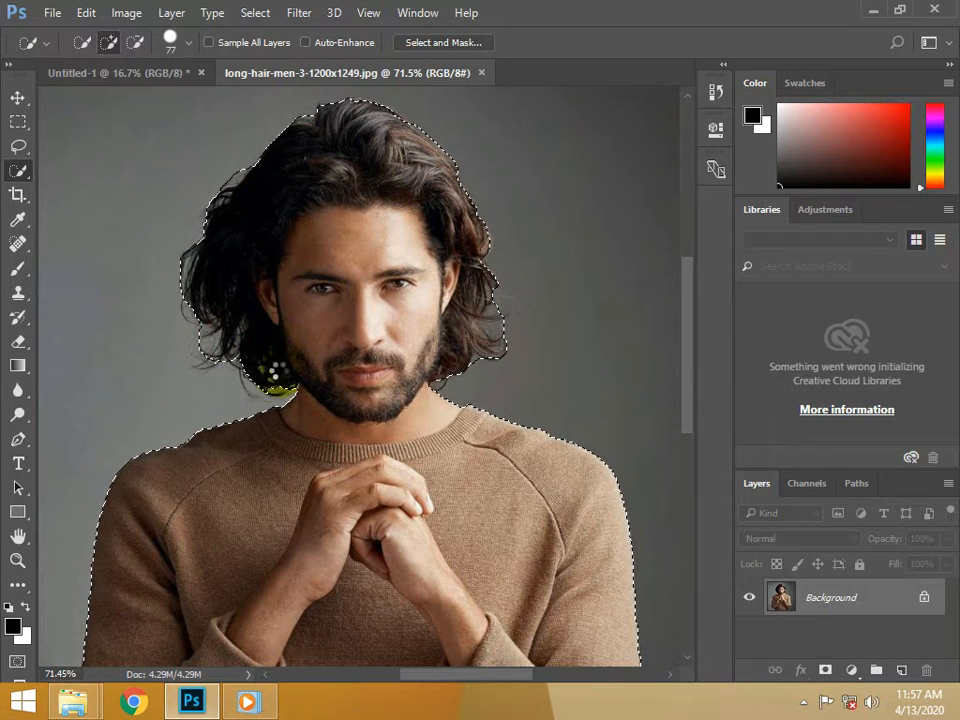
pyautogui.click(401, 373)
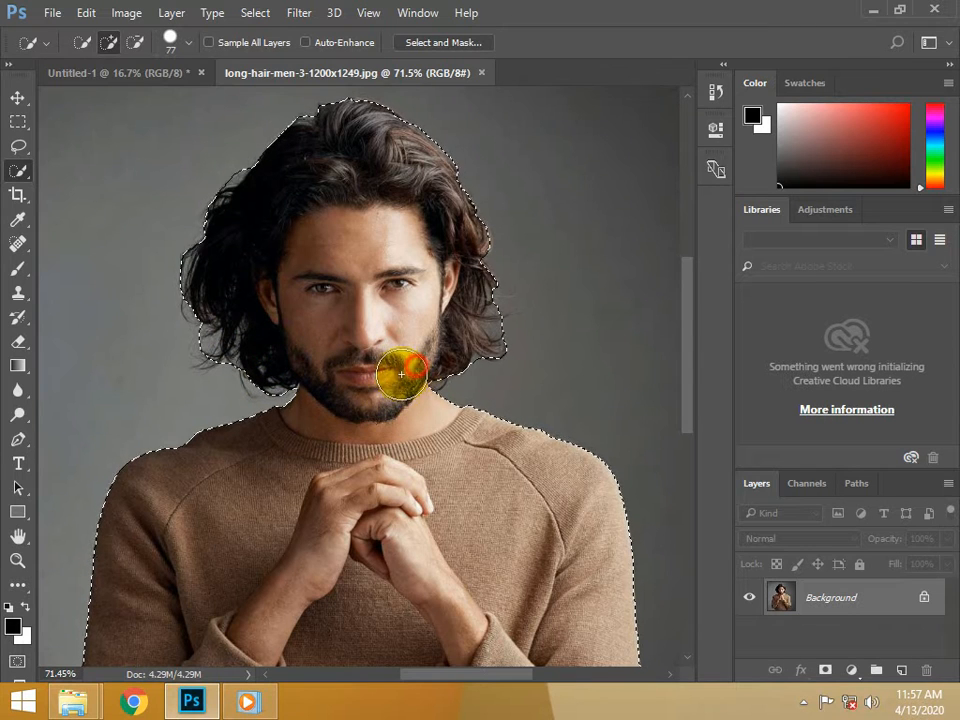
# Step: Start Select and Mask on the man's selection and preview it in Overlay view at 50% opacity
pyautogui.click(450, 45)
pyautogui.moveTo(753, 232); pyautogui.dragTo(924, 228)
pyautogui.click(791, 160)
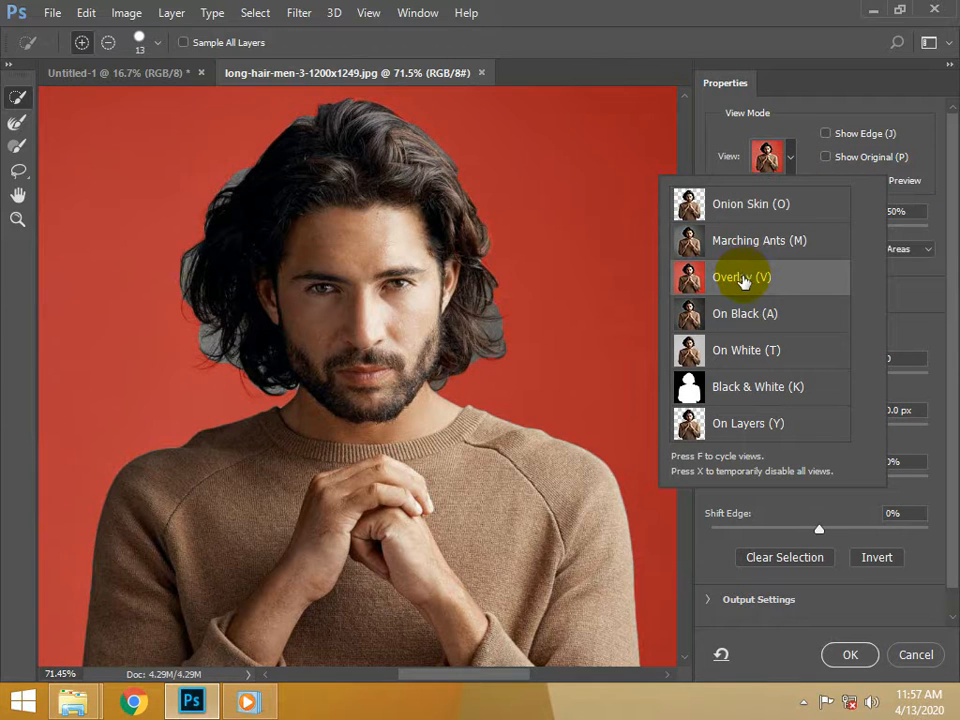
pyautogui.click(784, 148)
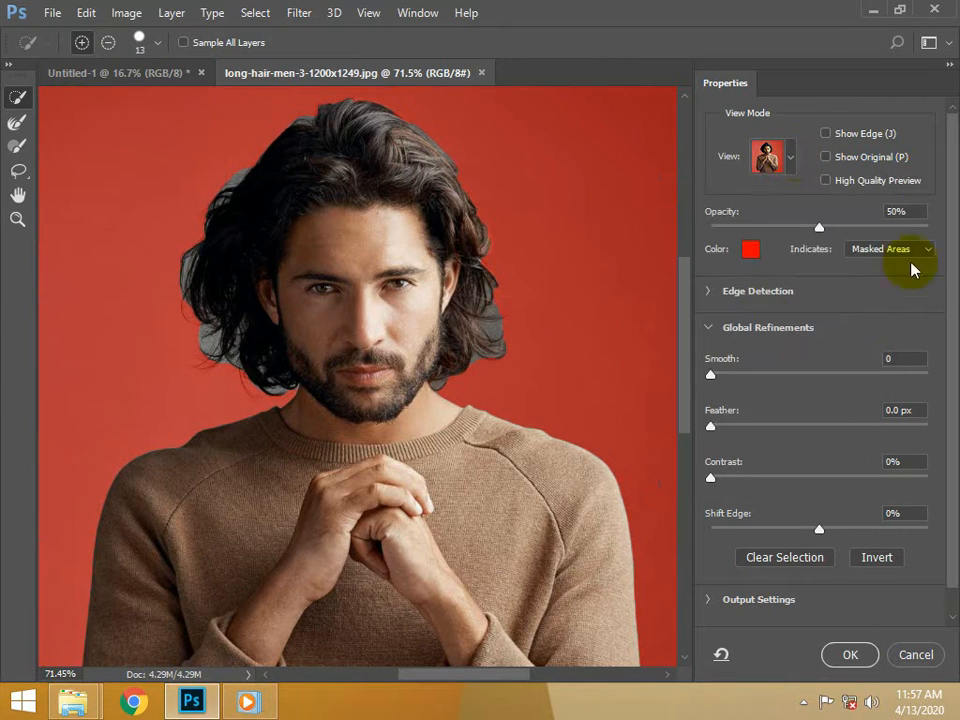
# Step: Refine the hair edge along the image's right side, from crown to neck, with a 39 px Refine Edge Brush
pyautogui.click(17, 122)
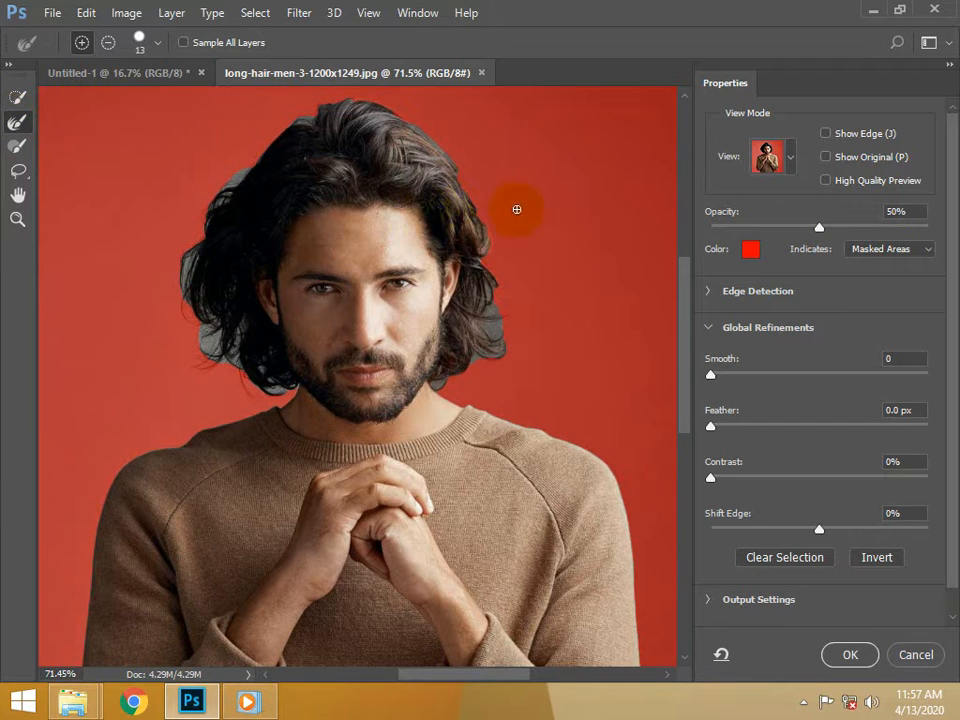
pyautogui.scroll(3, 454, 193)
pyautogui.scroll(1, 454, 200)
pyautogui.moveTo(432, 233); pyautogui.dragTo(378, 146)
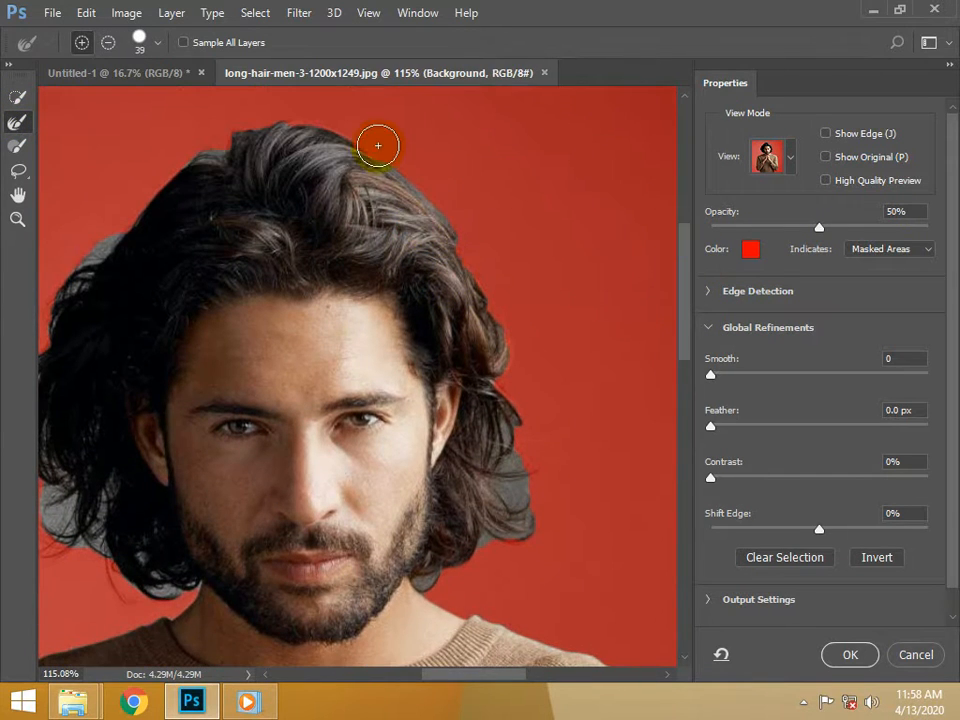
pyautogui.moveTo(420, 184)
pyautogui.mouseDown()
pyautogui.moveTo(455, 212)
pyautogui.moveTo(474, 252)
pyautogui.mouseUp()
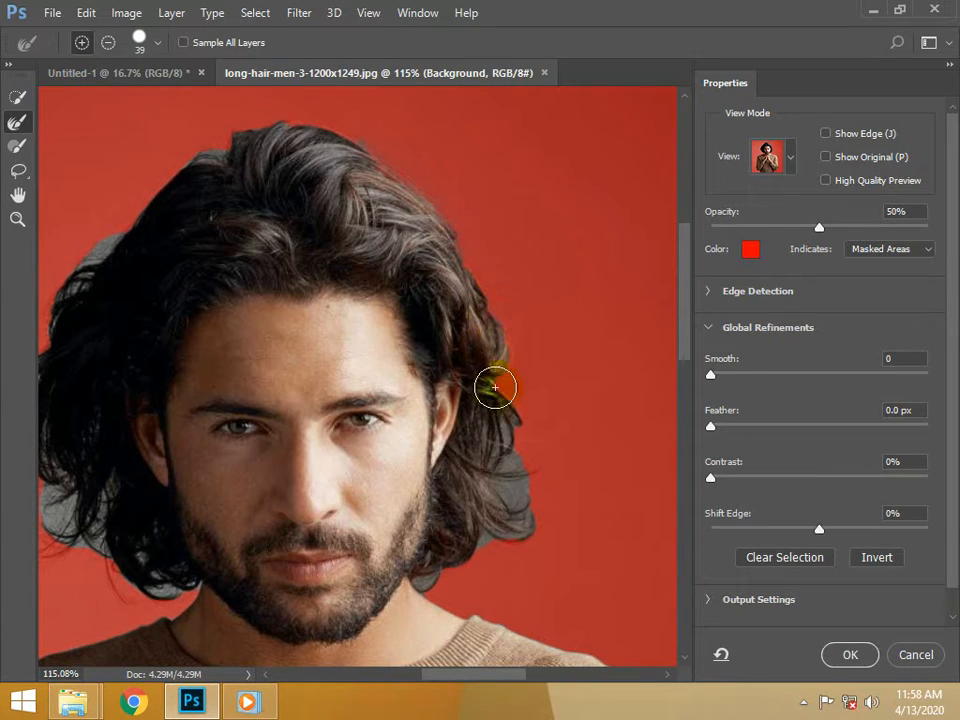
pyautogui.moveTo(512, 460); pyautogui.dragTo(528, 524)
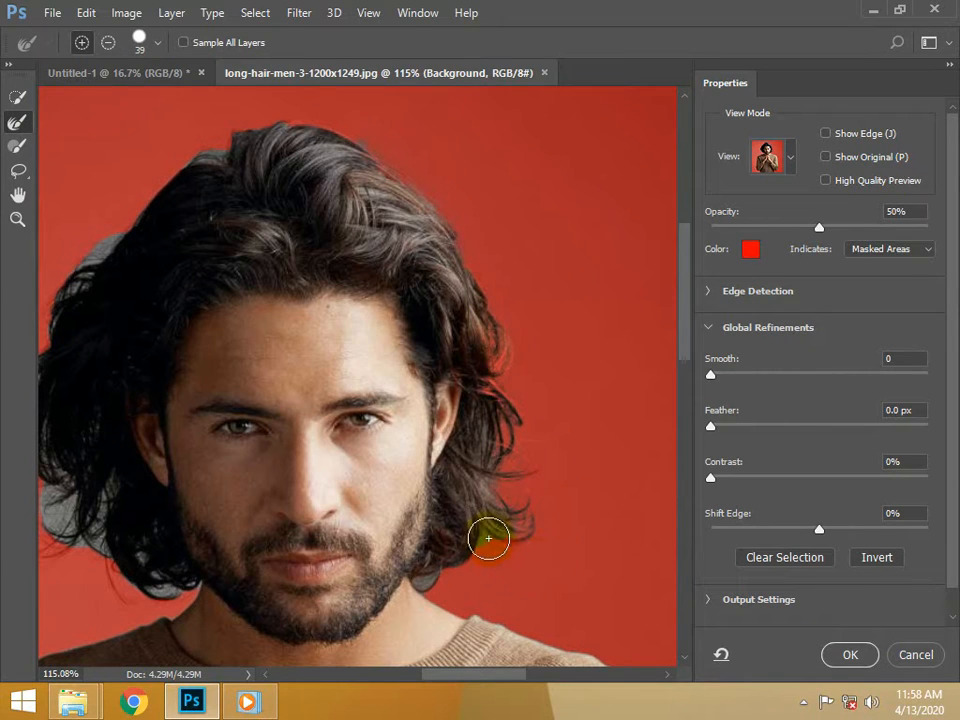
pyautogui.moveTo(488, 539); pyautogui.dragTo(430, 582)
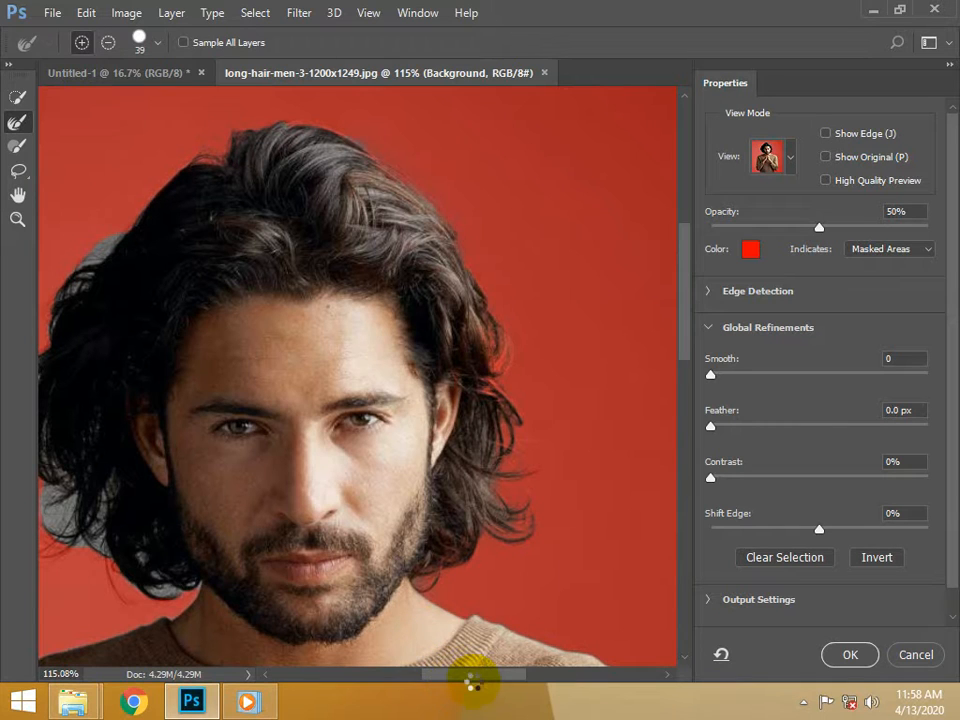
# Step: Refine the hair edge along the image's left side with the 39 px Refine Edge Brush and accept the refined selection
pyautogui.moveTo(483, 676); pyautogui.dragTo(453, 676)
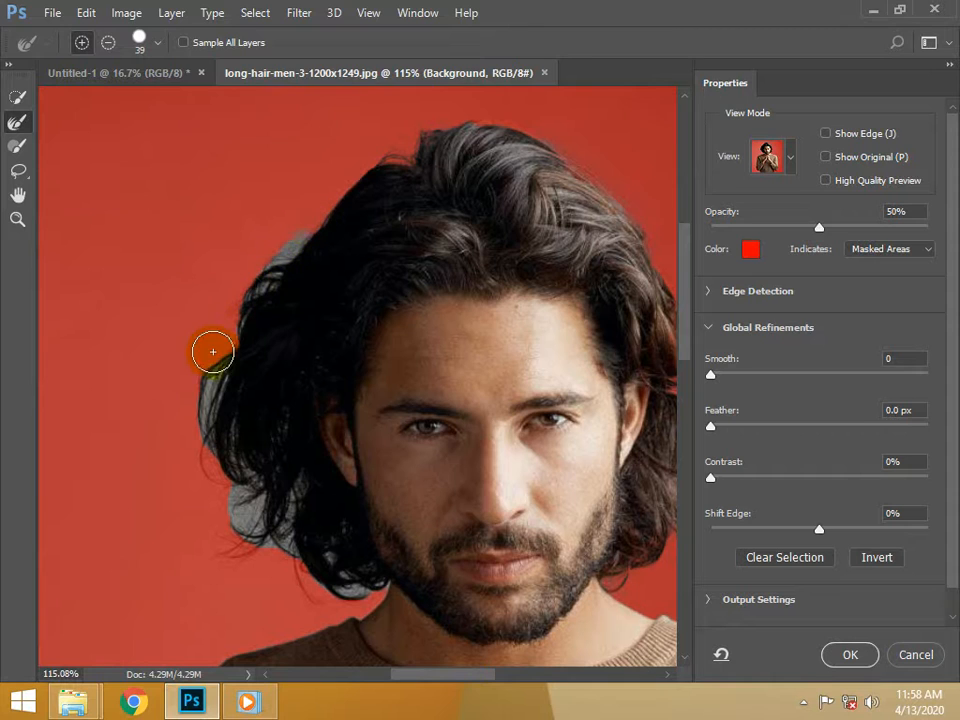
pyautogui.moveTo(213, 351); pyautogui.dragTo(200, 425)
pyautogui.moveTo(245, 500); pyautogui.dragTo(266, 545)
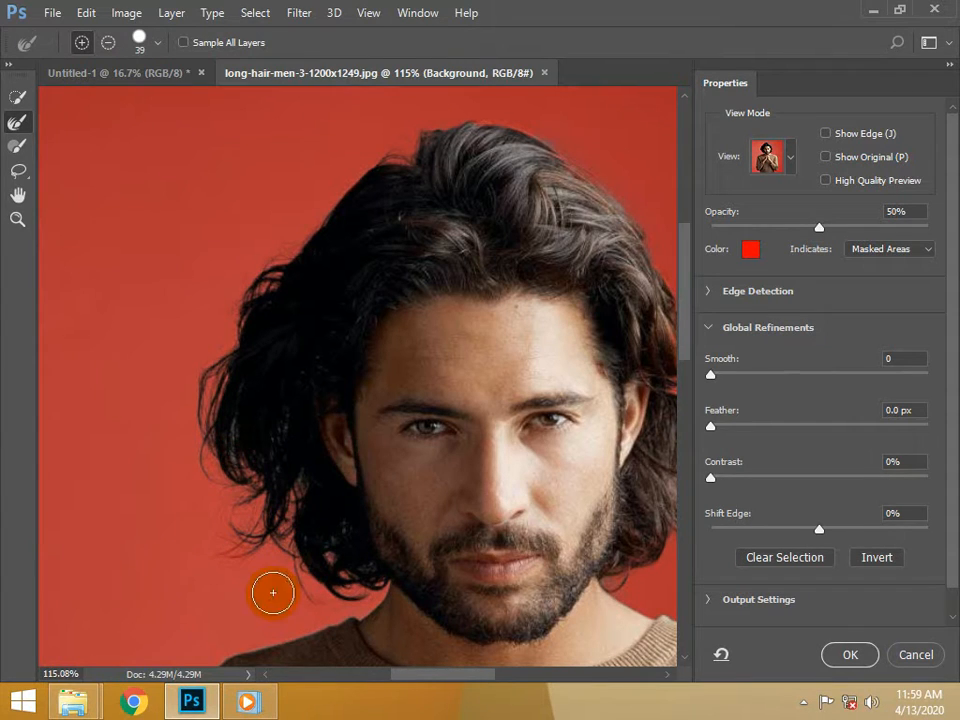
pyautogui.scroll(-6, 352, 422)
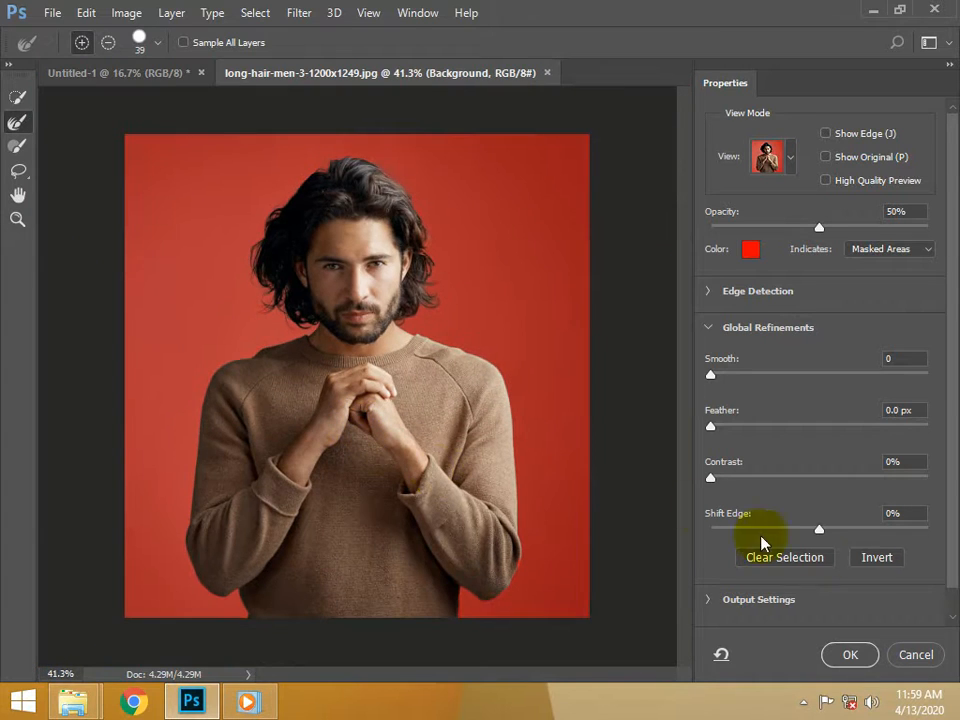
pyautogui.click(849, 658)
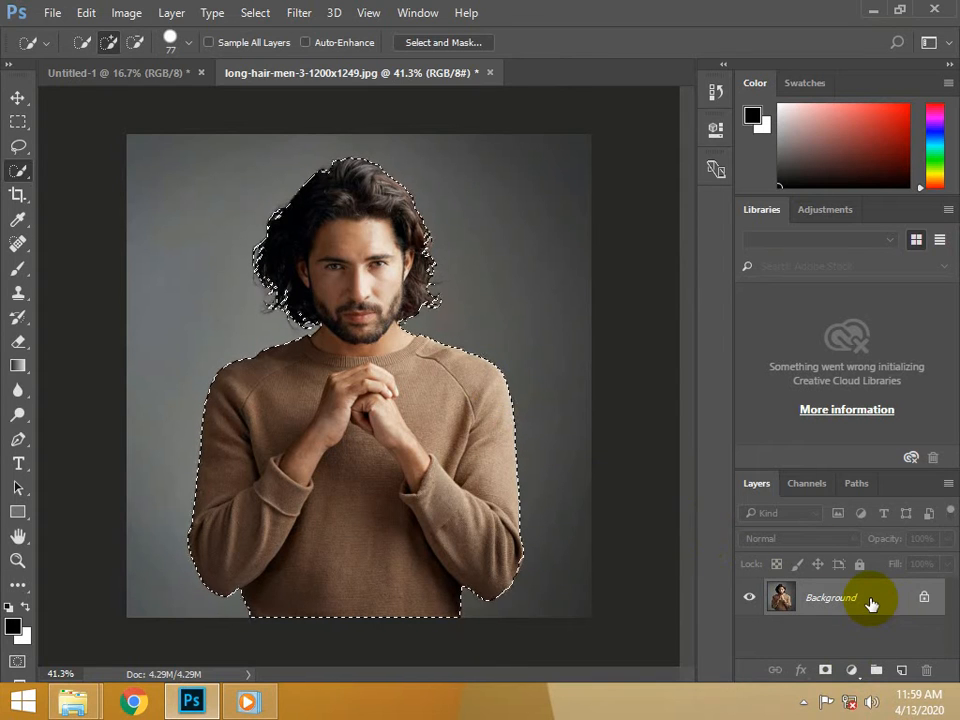
# Step: Copy the selected man from the Background onto a new layer
pyautogui.rightClick(413, 392)
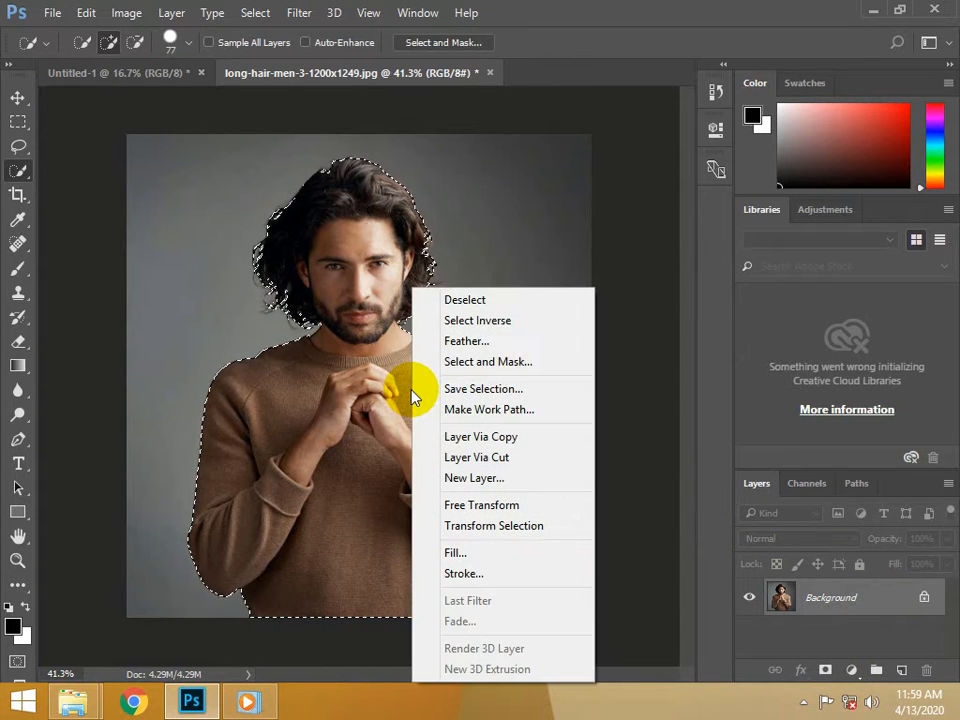
pyautogui.click(800, 636)
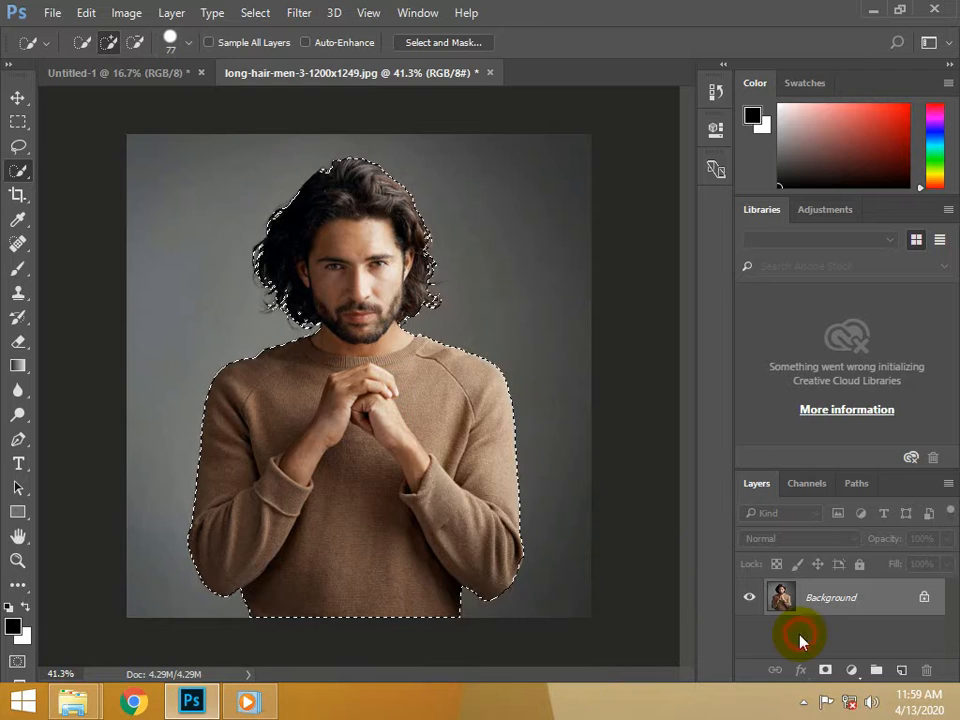
pyautogui.hotkey('ctrl', 'j')
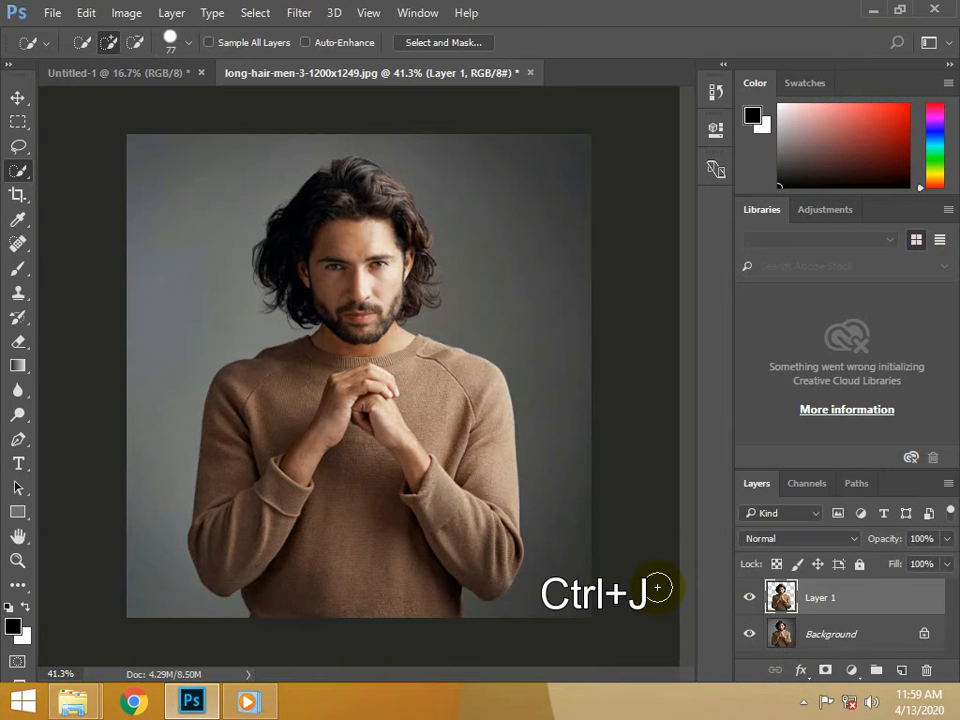
# Step: Transfer the cut-out man into the Untitled-1 document and centre him on the white canvas
pyautogui.click(17, 98)
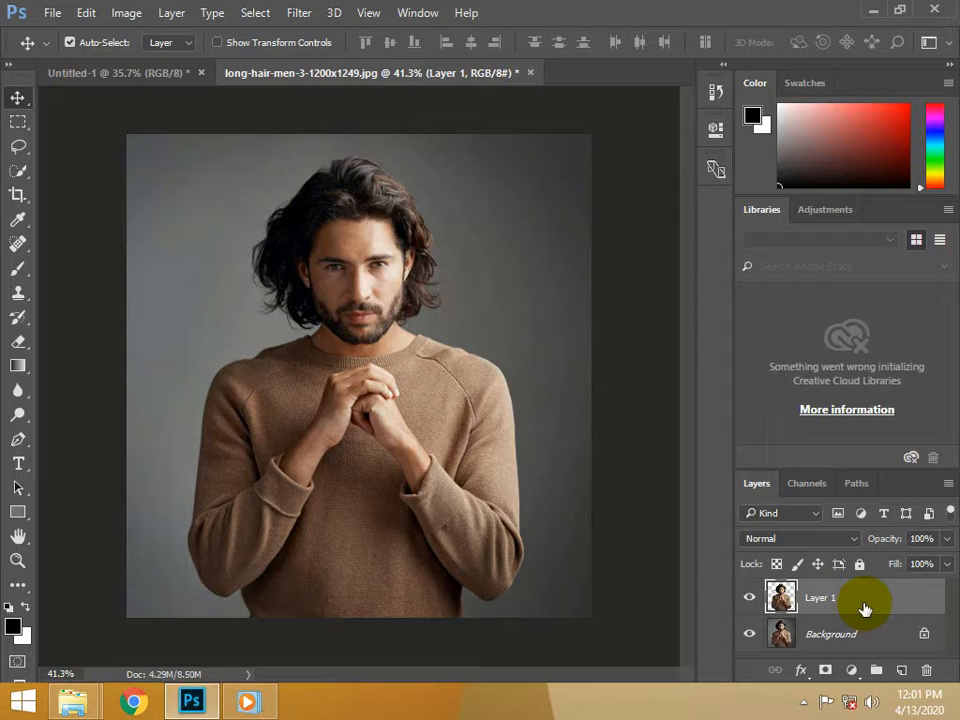
pyautogui.moveTo(343, 429); pyautogui.dragTo(118, 76)
pyautogui.moveTo(118, 75); pyautogui.dragTo(396, 456)
pyautogui.moveTo(434, 411); pyautogui.dragTo(402, 393)
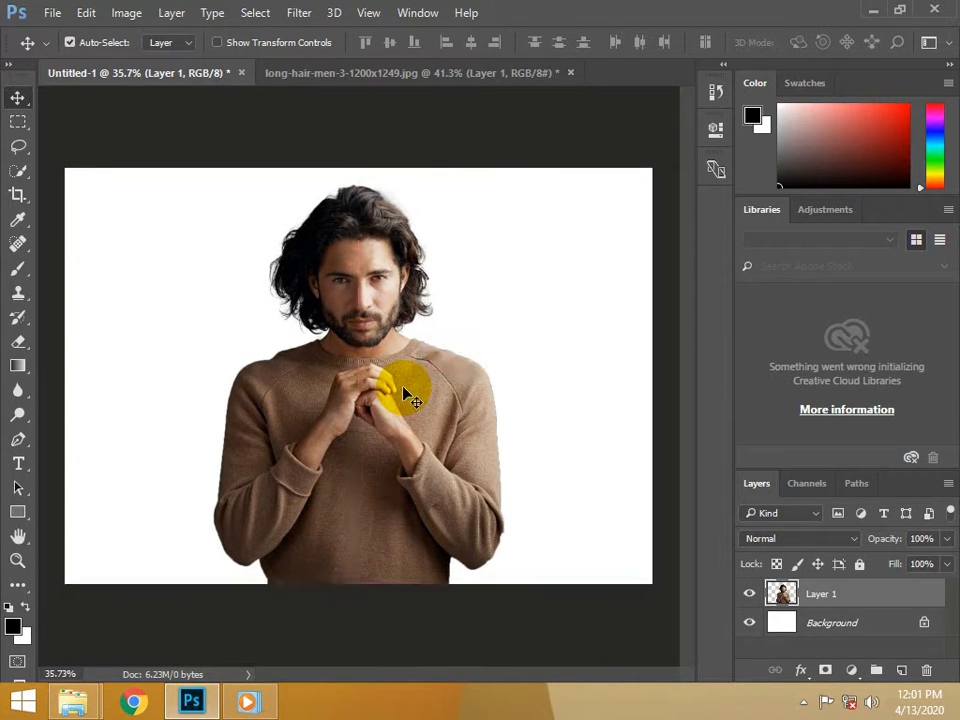
# Step: Duplicate Layer 1 containing the cut-out man
pyautogui.click(850, 628)
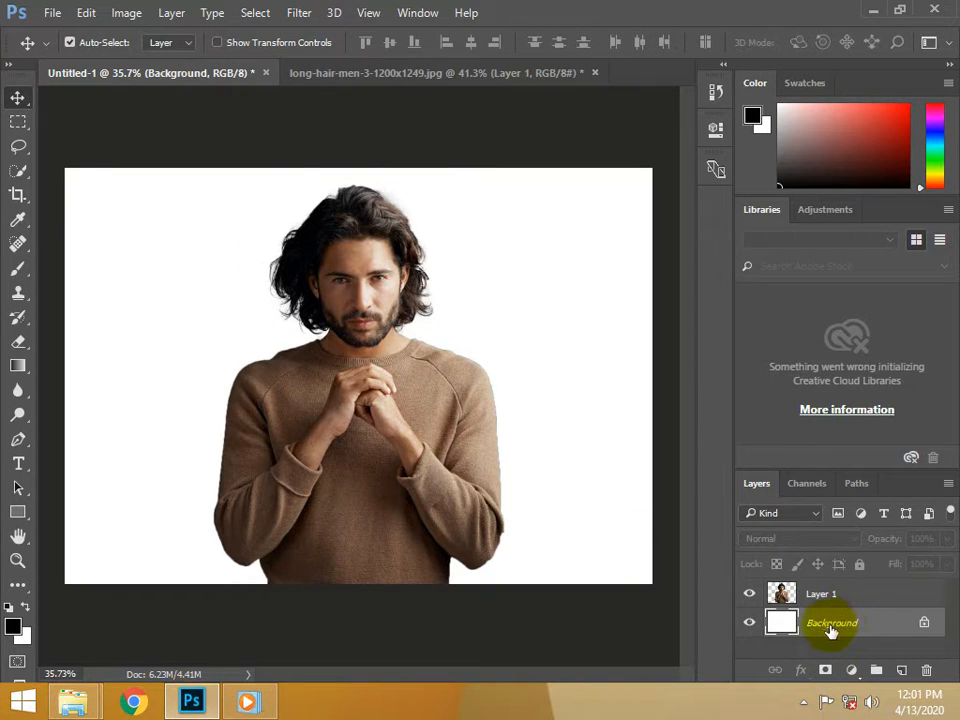
pyautogui.click(864, 594)
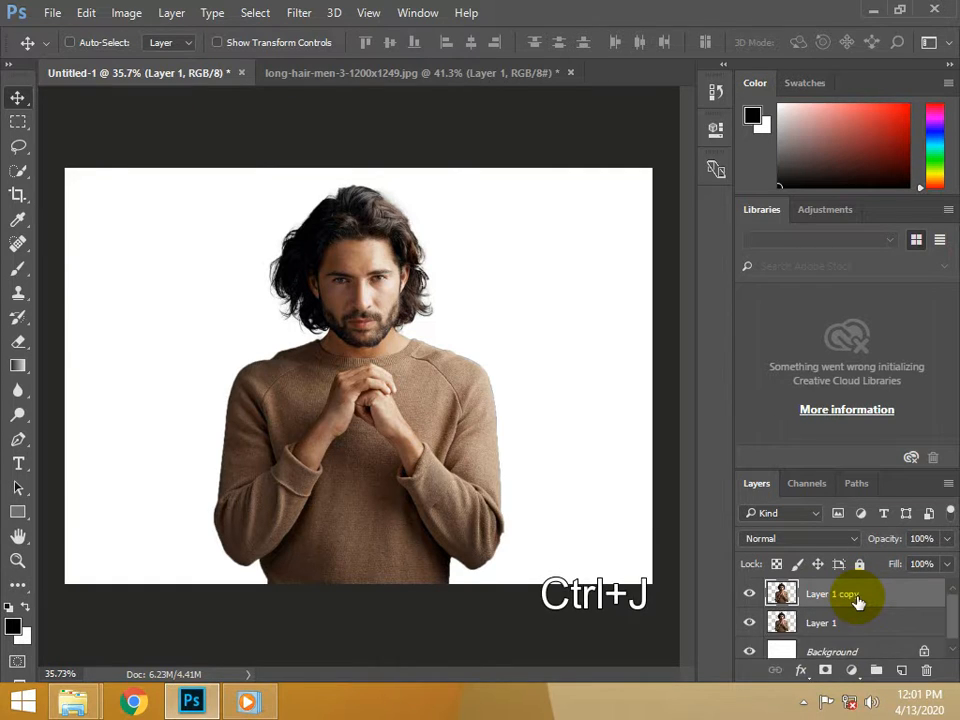
pyautogui.press('ctrl')
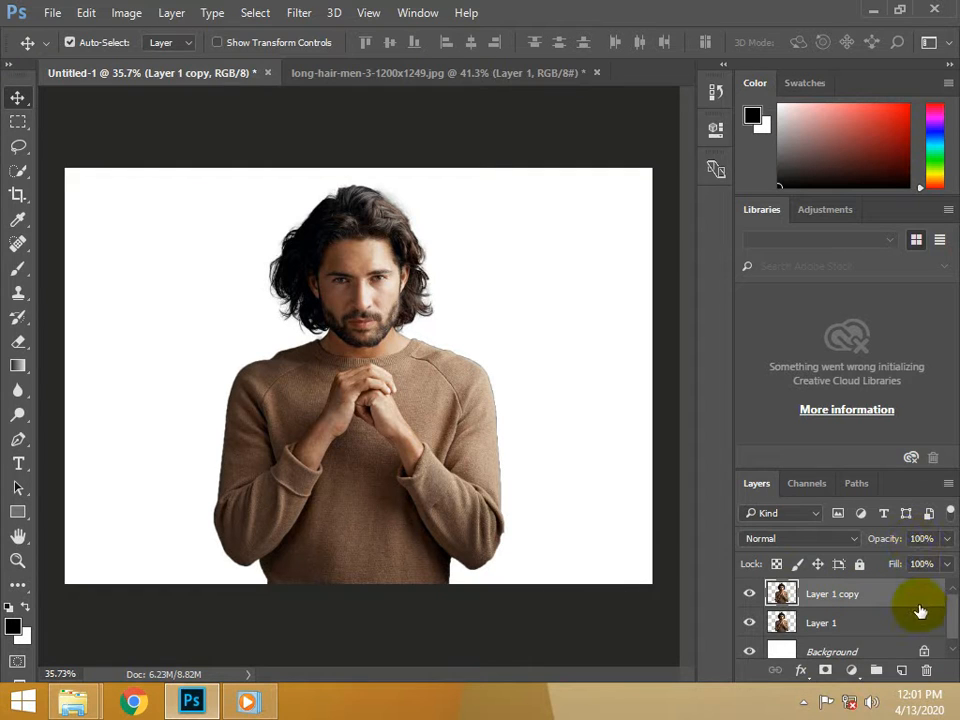
# Step: Open Liquify on the lower Layer 1 and push the hair and sleeve edges outward using Forward Warp at size 100, density 50
pyautogui.click(898, 616)
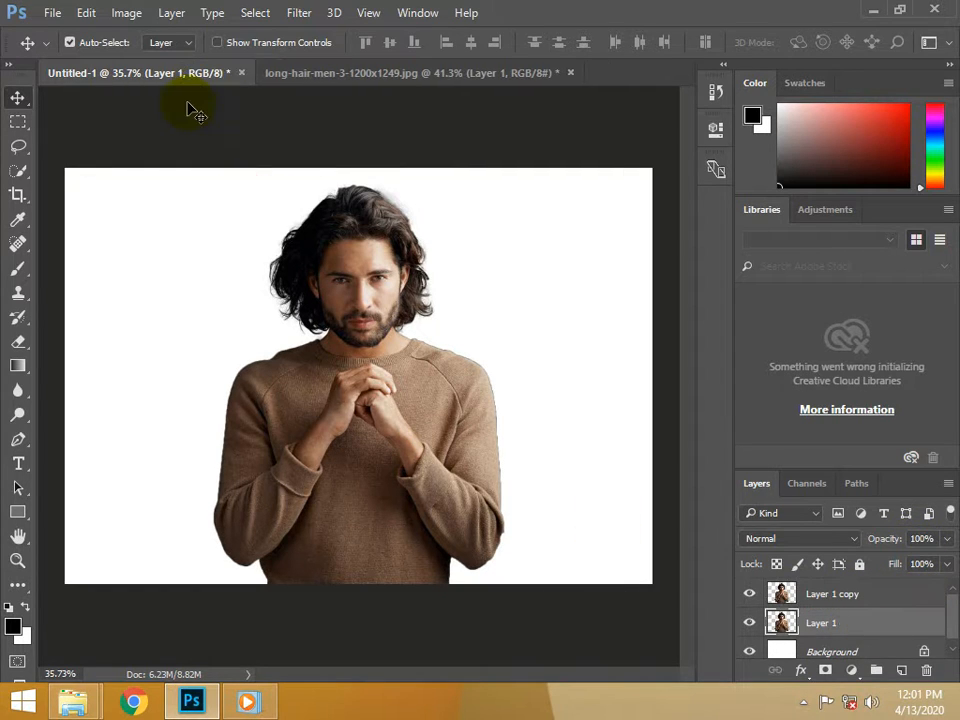
pyautogui.click(268, 14)
pyautogui.moveTo(297, 14)
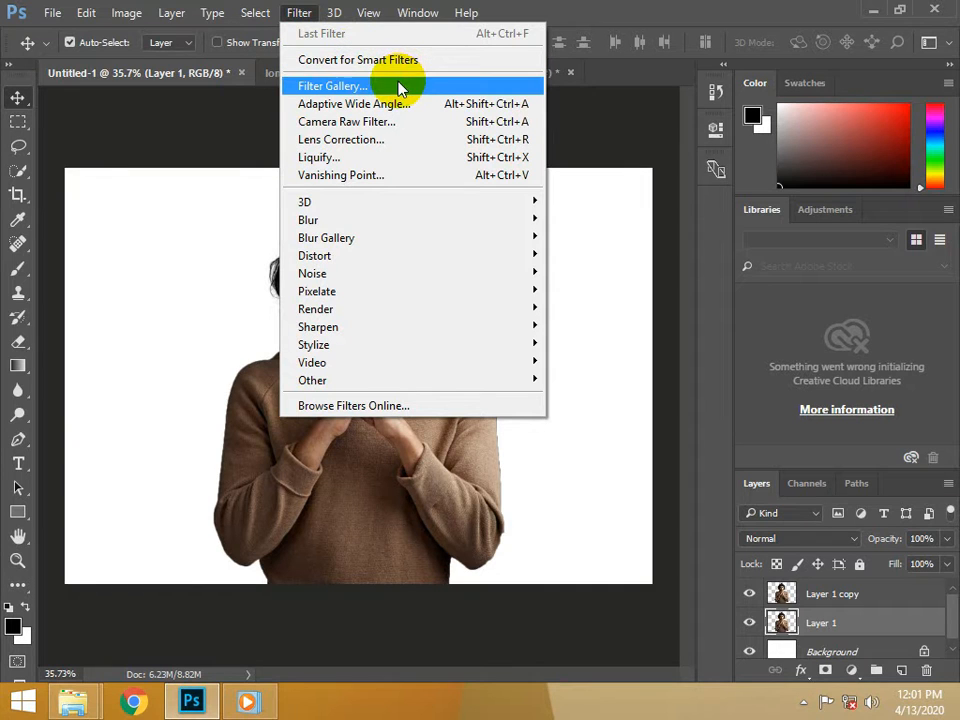
pyautogui.click(332, 157)
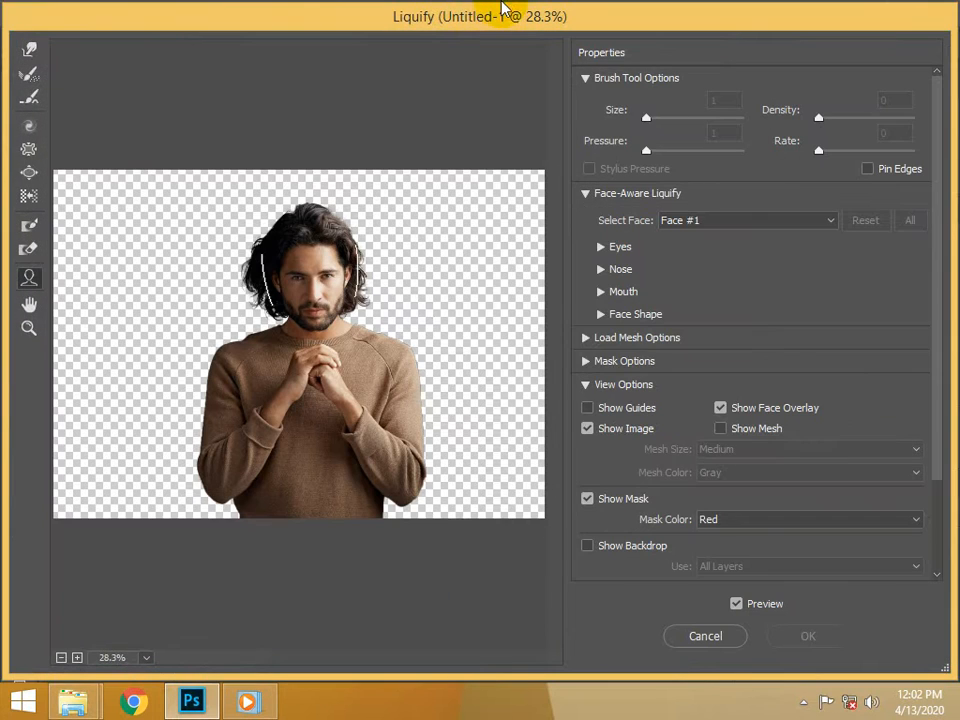
pyautogui.scroll(2, 365, 283)
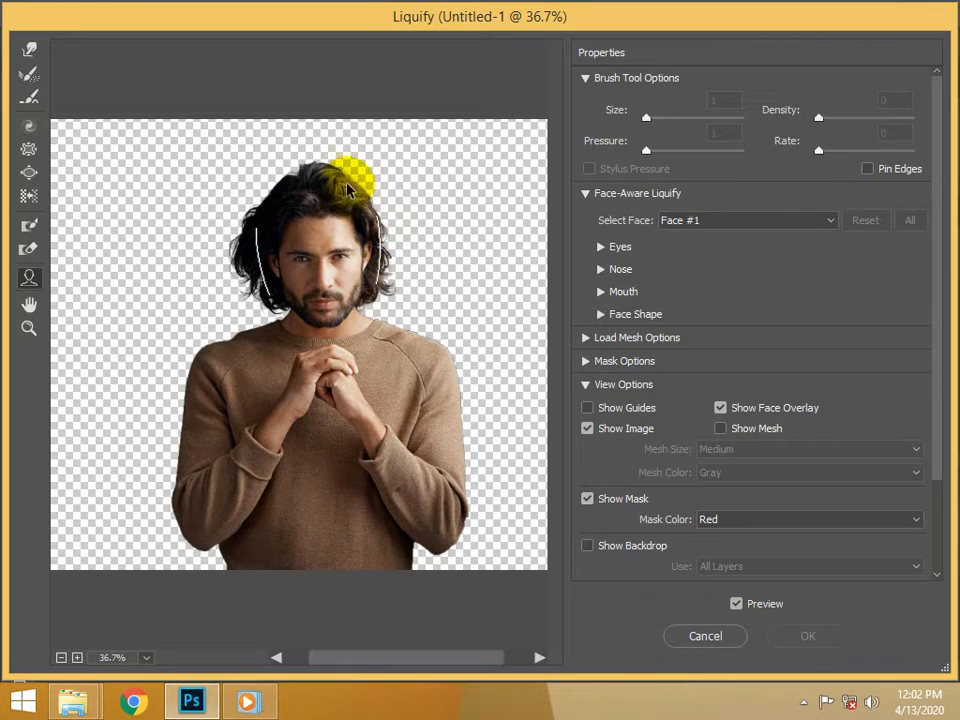
pyautogui.scroll(1, 350, 190)
pyautogui.click(29, 49)
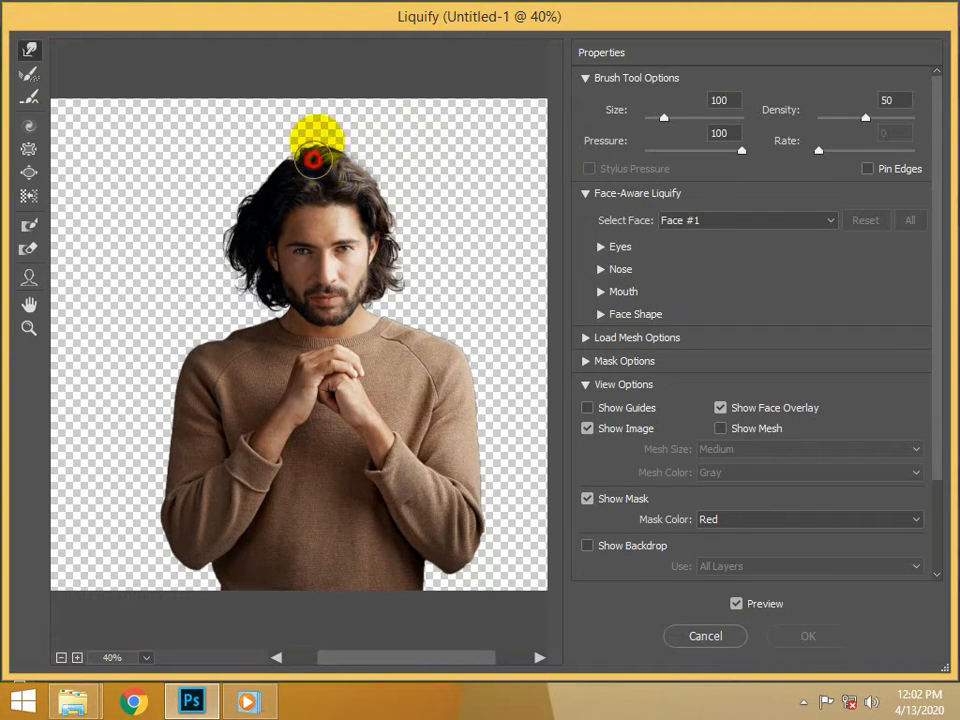
pyautogui.moveTo(337, 131); pyautogui.dragTo(338, 156)
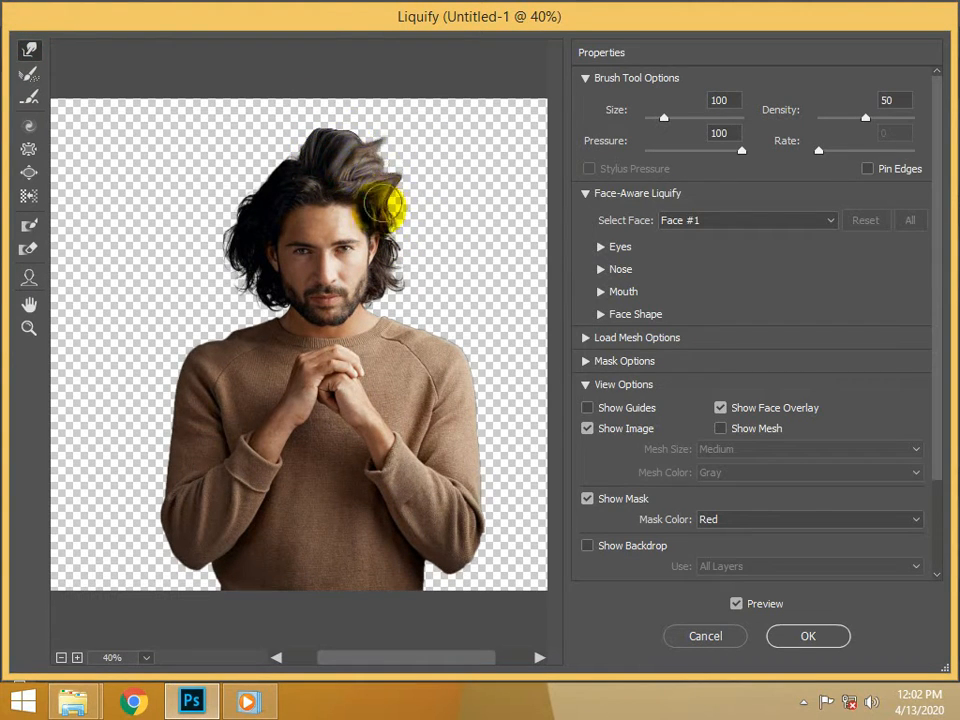
pyautogui.moveTo(382, 207)
pyautogui.mouseDown()
pyautogui.moveTo(421, 200)
pyautogui.moveTo(401, 197)
pyautogui.moveTo(400, 244)
pyautogui.moveTo(413, 238)
pyautogui.moveTo(406, 229)
pyautogui.moveTo(373, 290)
pyautogui.moveTo(360, 293)
pyautogui.moveTo(420, 265)
pyautogui.moveTo(406, 251)
pyautogui.moveTo(378, 315)
pyautogui.moveTo(371, 303)
pyautogui.moveTo(432, 269)
pyautogui.moveTo(390, 325)
pyautogui.moveTo(420, 345)
pyautogui.moveTo(465, 330)
pyautogui.moveTo(450, 358)
pyautogui.moveTo(445, 348)
pyautogui.moveTo(470, 416)
pyautogui.mouseUp()
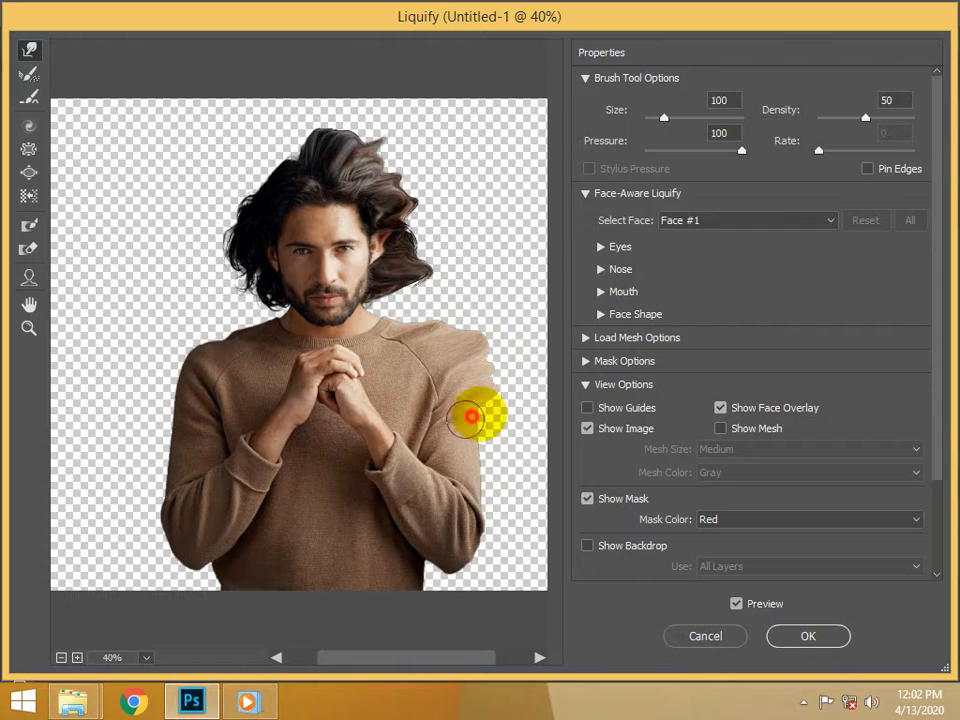
# Step: Set the Forward Warp density to 82 and stretch the man's hair up and across to the canvas's right edge
pyautogui.moveTo(866, 118); pyautogui.dragTo(895, 118)
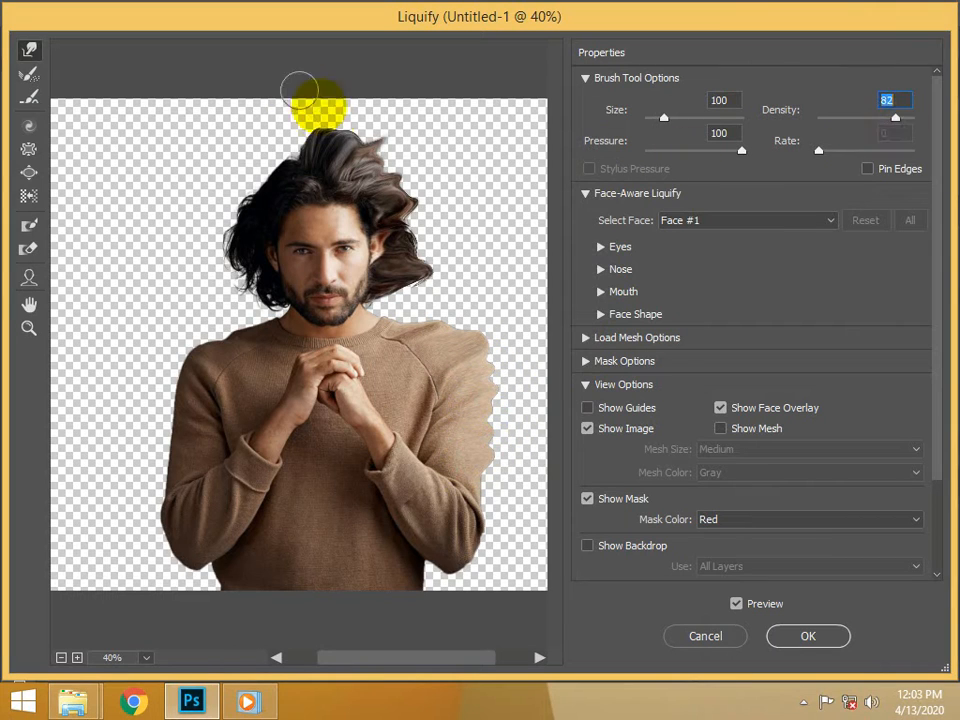
pyautogui.moveTo(383, 103)
pyautogui.mouseDown()
pyautogui.moveTo(373, 178)
pyautogui.moveTo(432, 115)
pyautogui.mouseUp()
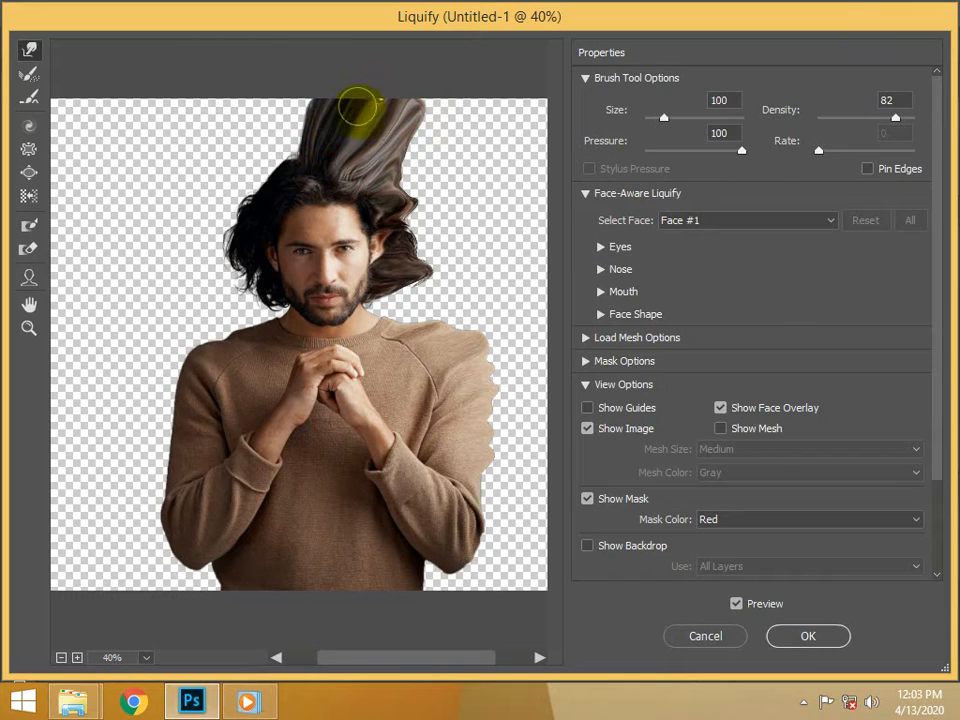
pyautogui.moveTo(358, 106)
pyautogui.mouseDown()
pyautogui.moveTo(391, 92)
pyautogui.moveTo(410, 155)
pyautogui.moveTo(438, 129)
pyautogui.moveTo(435, 112)
pyautogui.moveTo(411, 112)
pyautogui.moveTo(415, 178)
pyautogui.moveTo(423, 179)
pyautogui.moveTo(395, 171)
pyautogui.moveTo(446, 129)
pyautogui.moveTo(482, 144)
pyautogui.moveTo(420, 140)
pyautogui.moveTo(468, 128)
pyautogui.mouseUp()
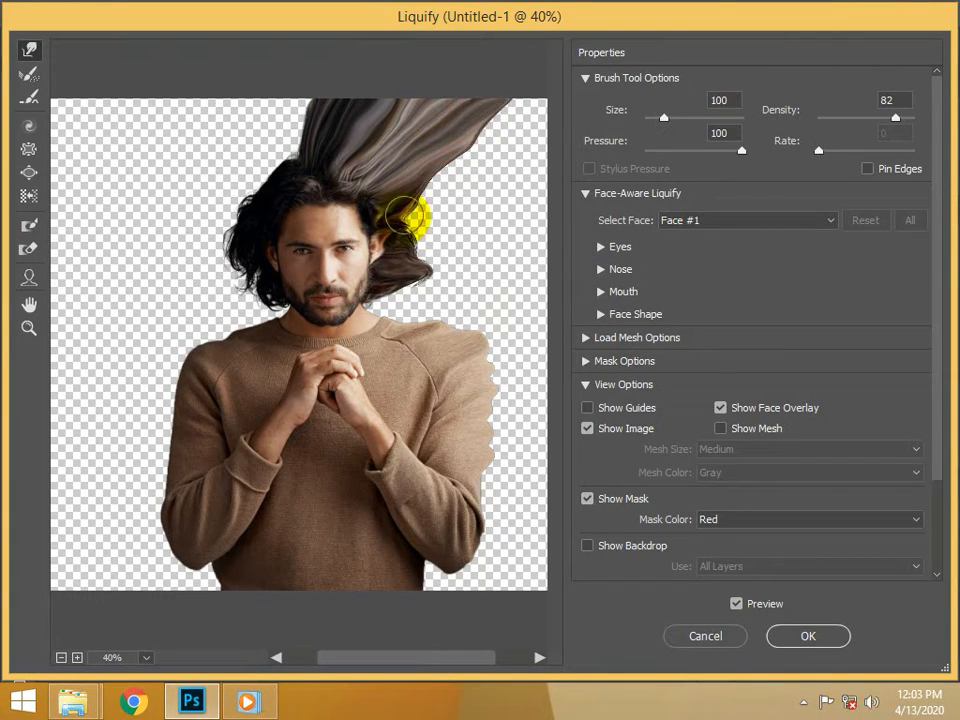
pyautogui.moveTo(405, 218)
pyautogui.mouseDown()
pyautogui.moveTo(470, 163)
pyautogui.moveTo(443, 165)
pyautogui.moveTo(510, 152)
pyautogui.moveTo(510, 131)
pyautogui.moveTo(483, 134)
pyautogui.moveTo(495, 117)
pyautogui.moveTo(446, 142)
pyautogui.moveTo(359, 213)
pyautogui.moveTo(312, 217)
pyautogui.moveTo(409, 191)
pyautogui.moveTo(397, 177)
pyautogui.moveTo(370, 222)
pyautogui.moveTo(320, 216)
pyautogui.moveTo(285, 295)
pyautogui.mouseUp()
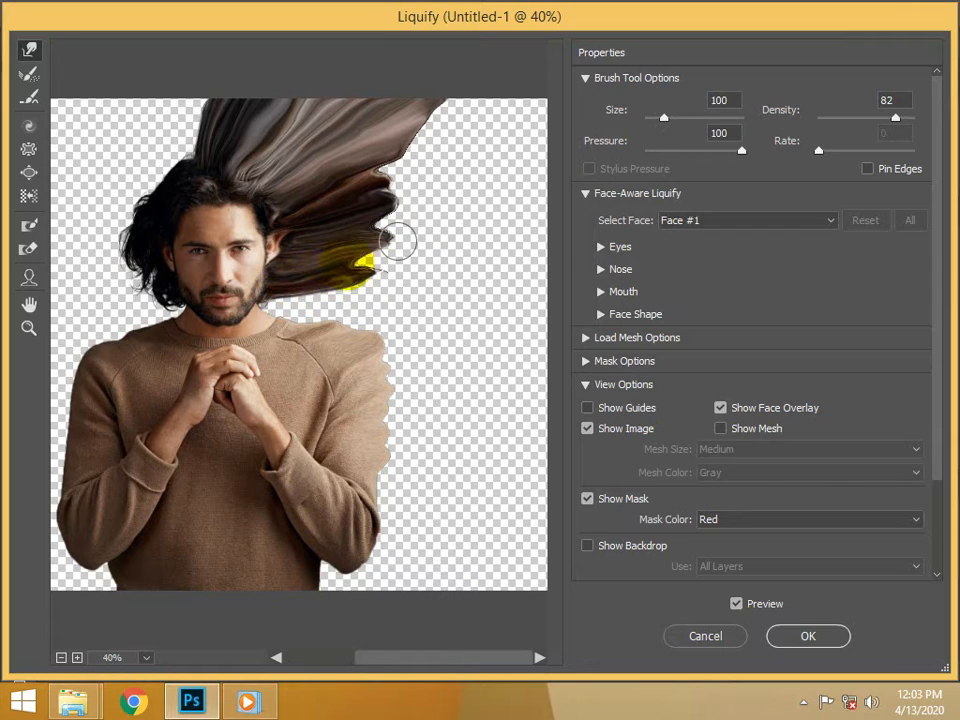
pyautogui.moveTo(671, 118); pyautogui.dragTo(684, 118)
pyautogui.moveTo(355, 212)
pyautogui.mouseDown()
pyautogui.moveTo(541, 140)
pyautogui.moveTo(497, 225)
pyautogui.moveTo(471, 628)
pyautogui.mouseUp()
# Step: Stretch the sweater's shoulder and sleeve to the canvas's right edge with warp brush sizes 173 and 346, and apply Liquify
pyautogui.moveTo(678, 118); pyautogui.dragTo(668, 118)
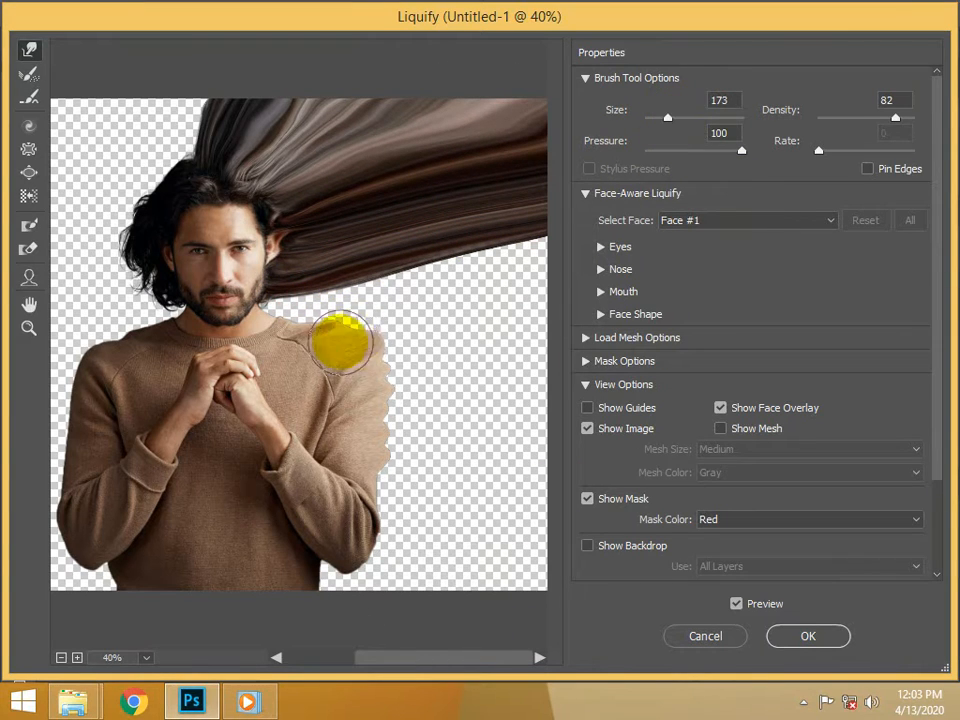
pyautogui.moveTo(341, 342)
pyautogui.mouseDown()
pyautogui.moveTo(504, 336)
pyautogui.moveTo(435, 264)
pyautogui.moveTo(401, 294)
pyautogui.moveTo(390, 286)
pyautogui.moveTo(497, 253)
pyautogui.moveTo(414, 332)
pyautogui.moveTo(450, 386)
pyautogui.moveTo(362, 510)
pyautogui.moveTo(377, 557)
pyautogui.moveTo(430, 575)
pyautogui.moveTo(463, 471)
pyautogui.moveTo(390, 455)
pyautogui.moveTo(461, 364)
pyautogui.mouseUp()
pyautogui.moveTo(669, 118); pyautogui.dragTo(673, 118)
pyautogui.moveTo(453, 512)
pyautogui.mouseDown()
pyautogui.moveTo(537, 503)
pyautogui.moveTo(460, 557)
pyautogui.moveTo(482, 485)
pyautogui.moveTo(576, 418)
pyautogui.moveTo(582, 266)
pyautogui.moveTo(458, 288)
pyautogui.moveTo(627, 178)
pyautogui.moveTo(516, 390)
pyautogui.moveTo(325, 320)
pyautogui.moveTo(373, 287)
pyautogui.moveTo(410, 290)
pyautogui.moveTo(538, 198)
pyautogui.moveTo(540, 228)
pyautogui.moveTo(518, 192)
pyautogui.moveTo(199, 133)
pyautogui.moveTo(202, 117)
pyautogui.moveTo(318, 159)
pyautogui.moveTo(495, 126)
pyautogui.mouseUp()
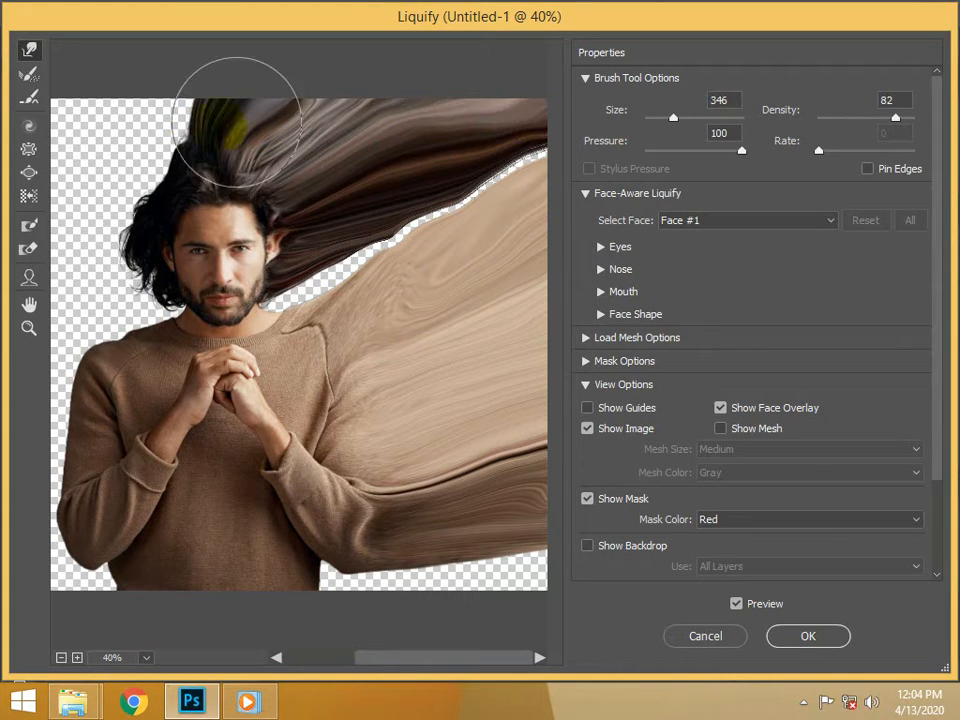
pyautogui.moveTo(237, 122)
pyautogui.mouseDown()
pyautogui.moveTo(171, 88)
pyautogui.moveTo(546, 204)
pyautogui.moveTo(456, 456)
pyautogui.moveTo(383, 578)
pyautogui.moveTo(503, 568)
pyautogui.moveTo(386, 461)
pyautogui.moveTo(461, 482)
pyautogui.mouseUp()
pyautogui.scroll(-2, 461, 482)
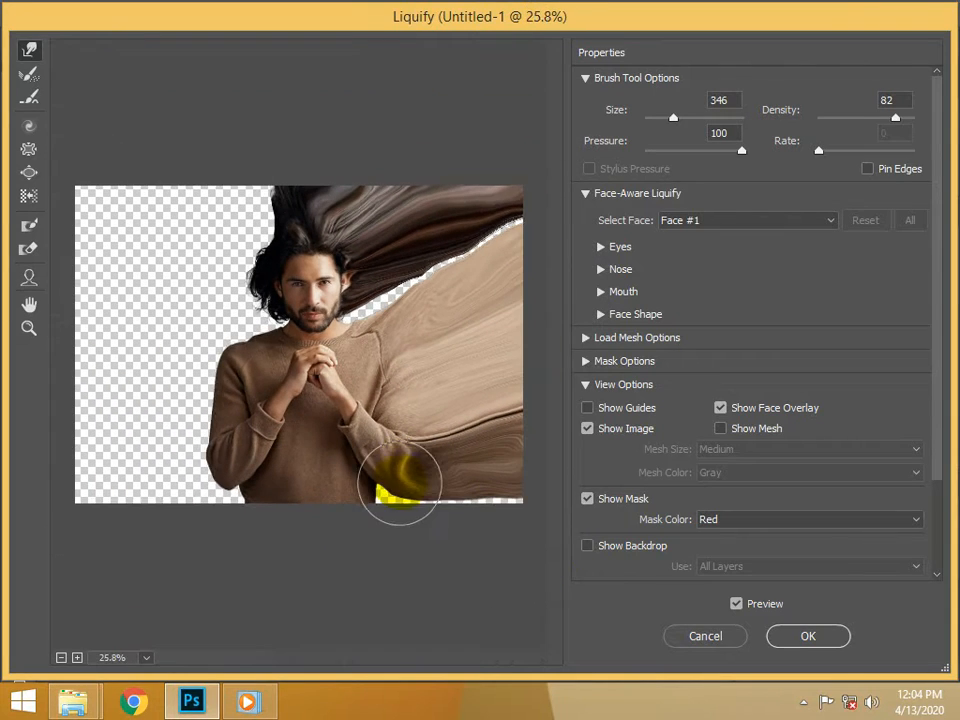
pyautogui.scroll(1, 398, 487)
pyautogui.click(808, 636)
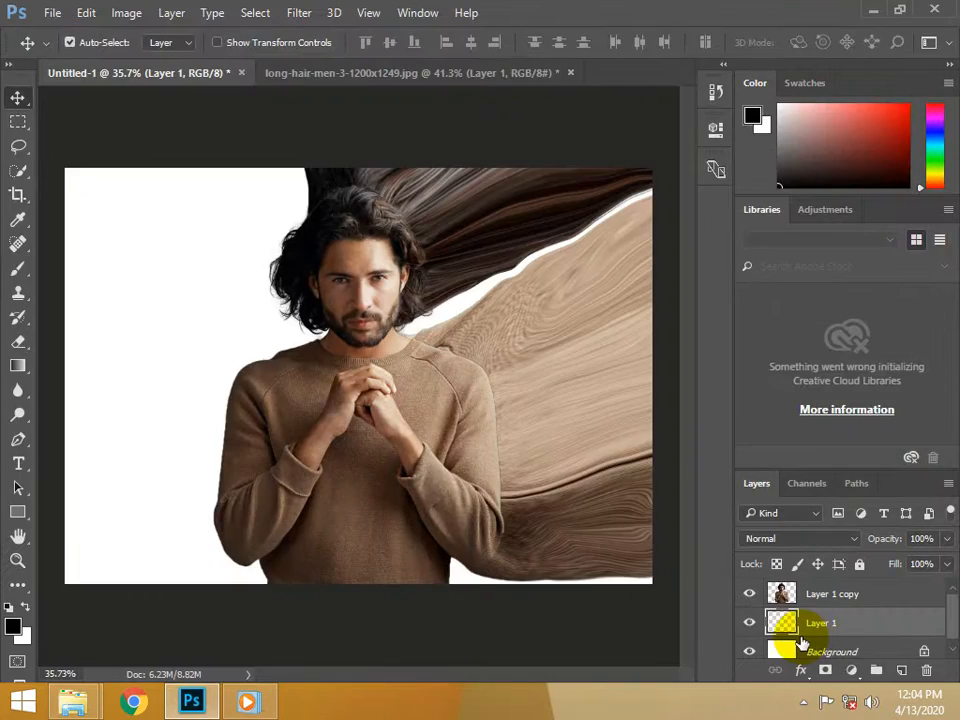
pyautogui.click(951, 616)
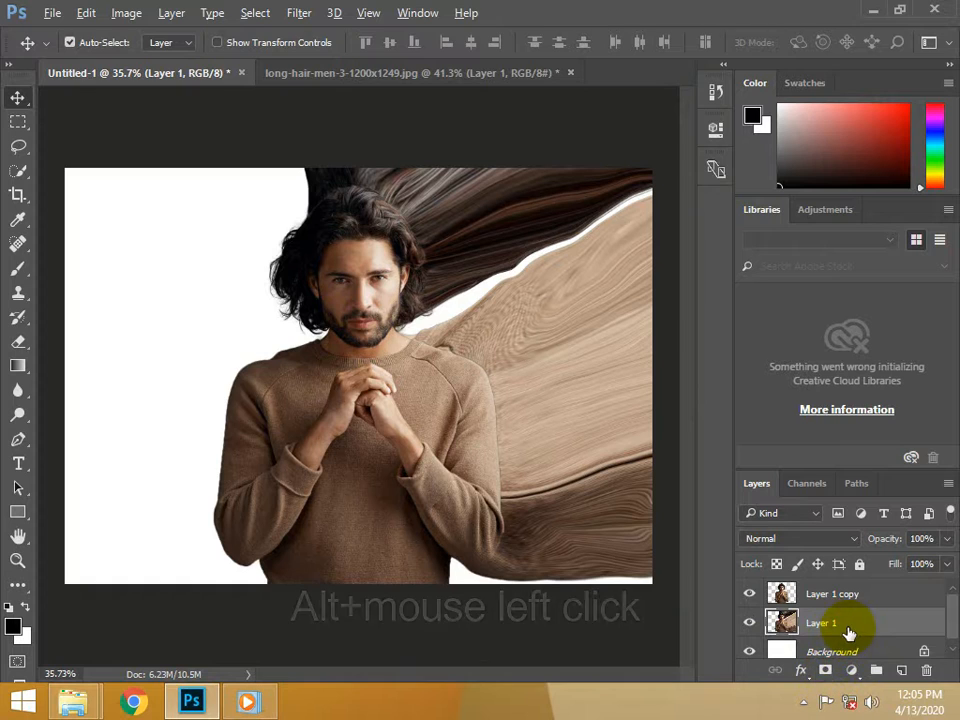
# Step: Add a black layer mask to the stretched Layer 1 and a white layer mask to Layer 1 copy
pyautogui.keyDown('alt'); pyautogui.click(827, 670); pyautogui.keyUp('alt')
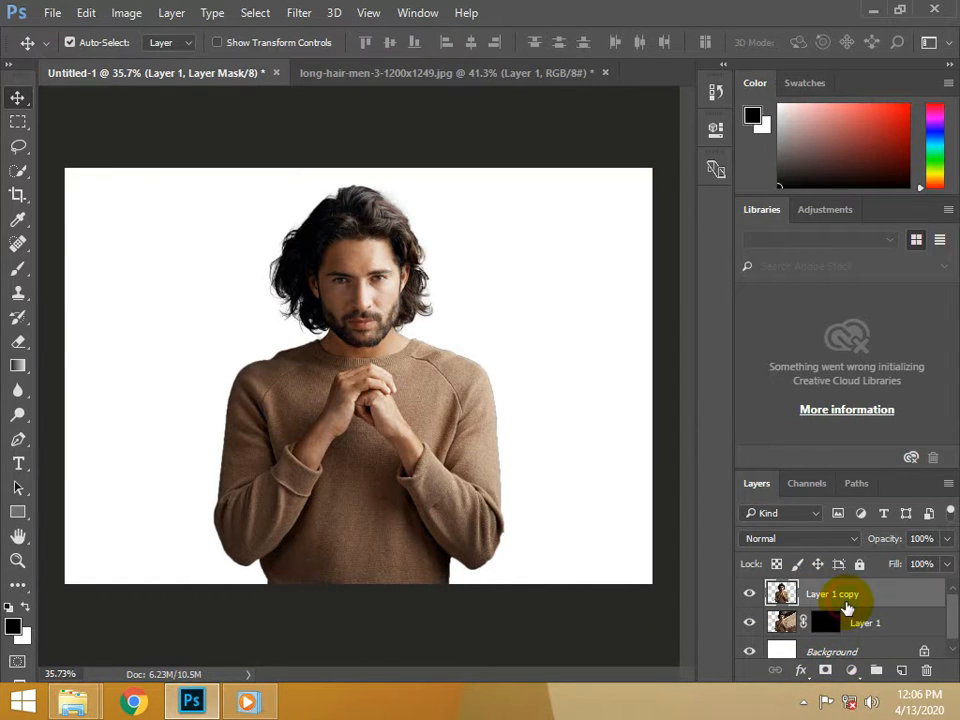
pyautogui.click(840, 598)
pyautogui.click(827, 671)
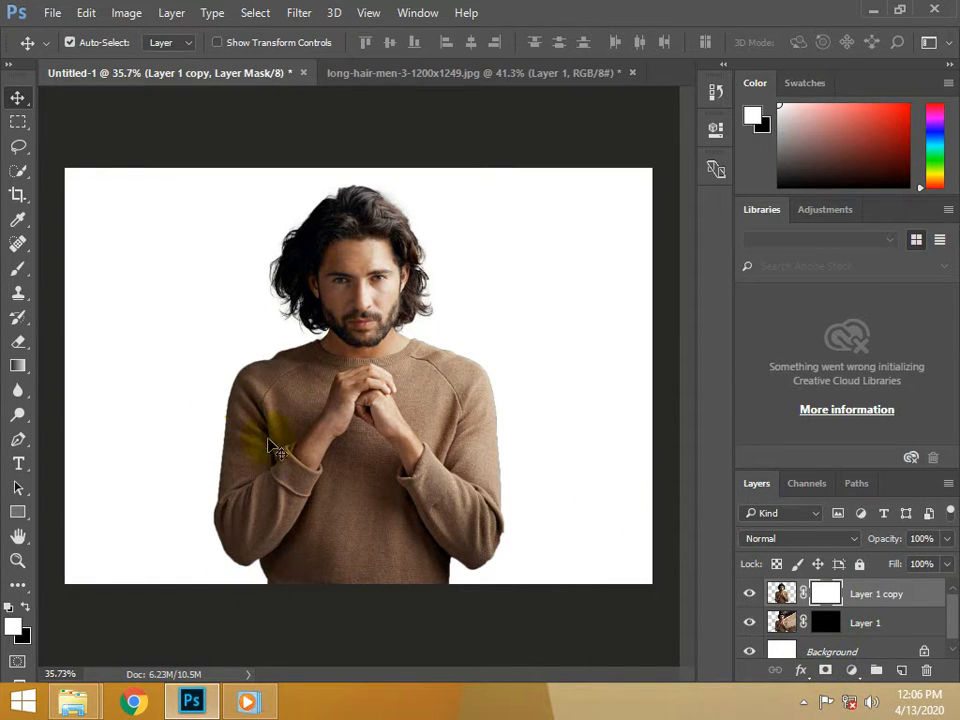
# Step: Choose the Brush tool with the 1318 px smoke tip and set its size to 149 px
pyautogui.click(17, 276)
pyautogui.click(90, 45)
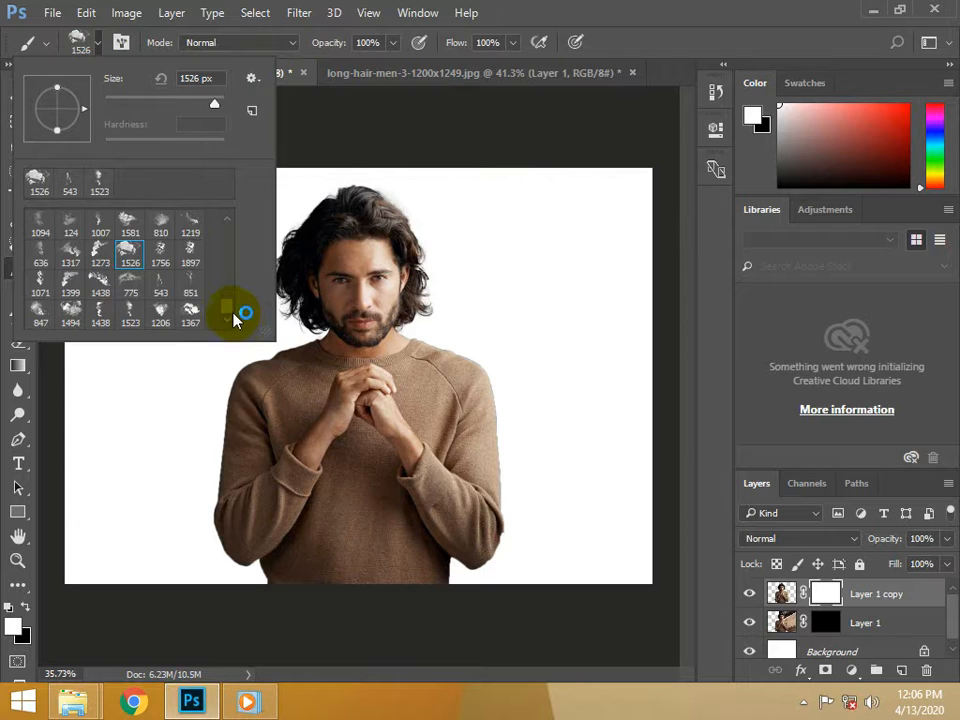
pyautogui.scroll(3, 232, 308)
pyautogui.click(160, 240)
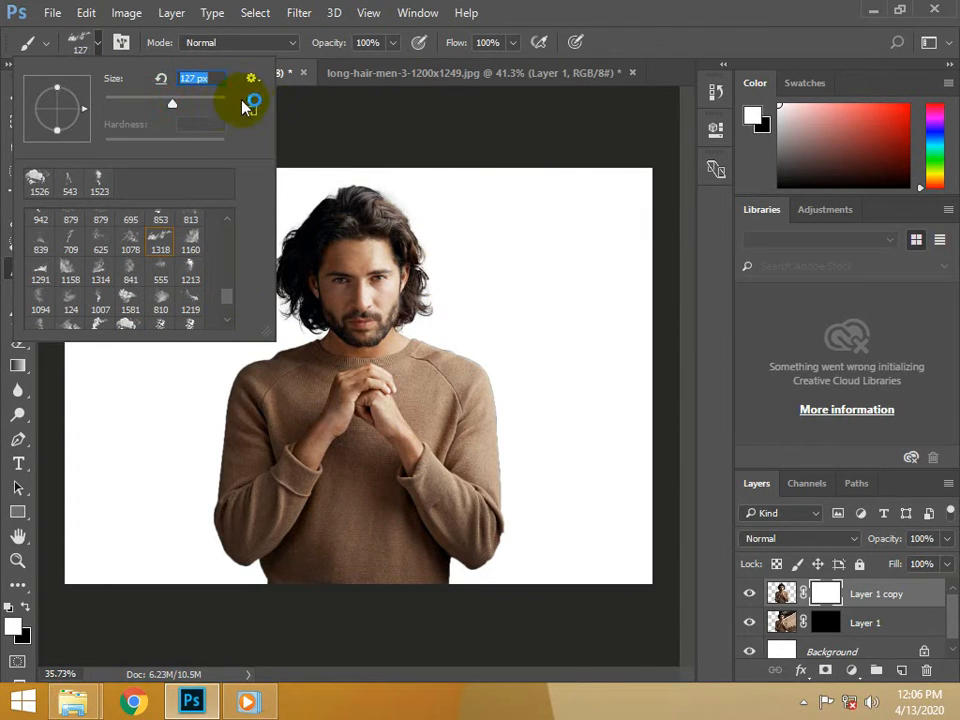
pyautogui.click(917, 596)
pyautogui.press('x')
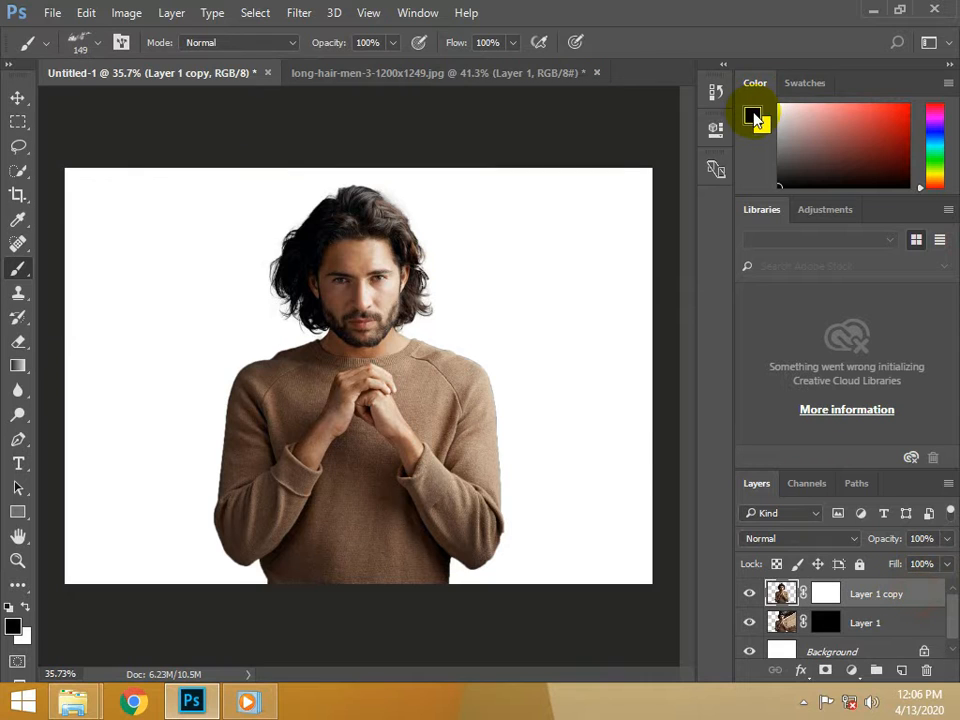
pyautogui.click(757, 119)
pyautogui.click(690, 150)
pyautogui.moveTo(418, 216); pyautogui.dragTo(437, 214)
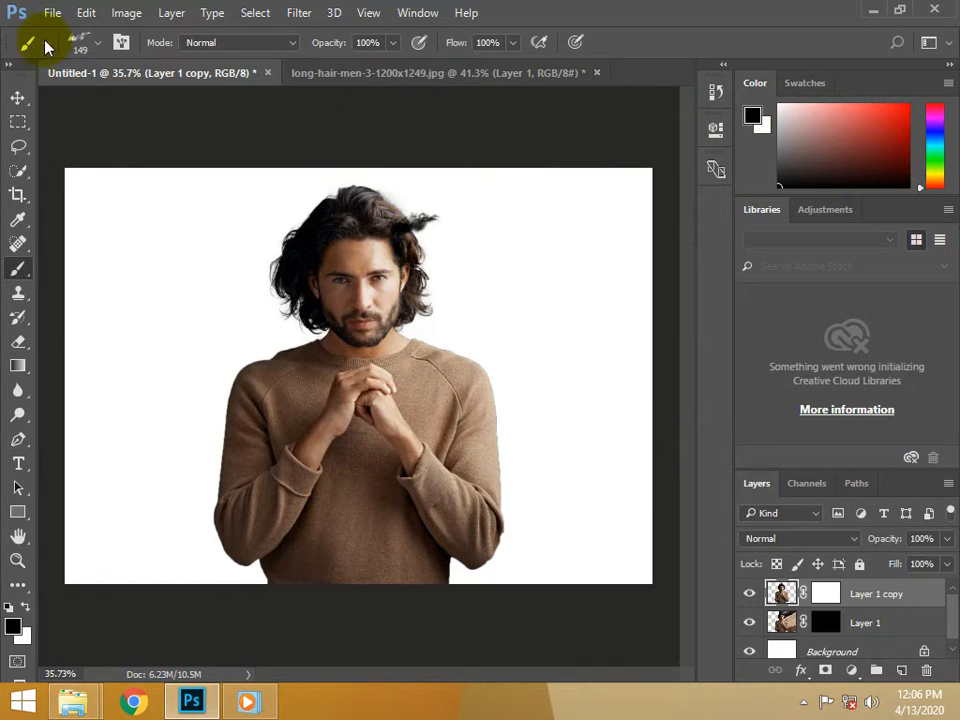
pyautogui.click(86, 13)
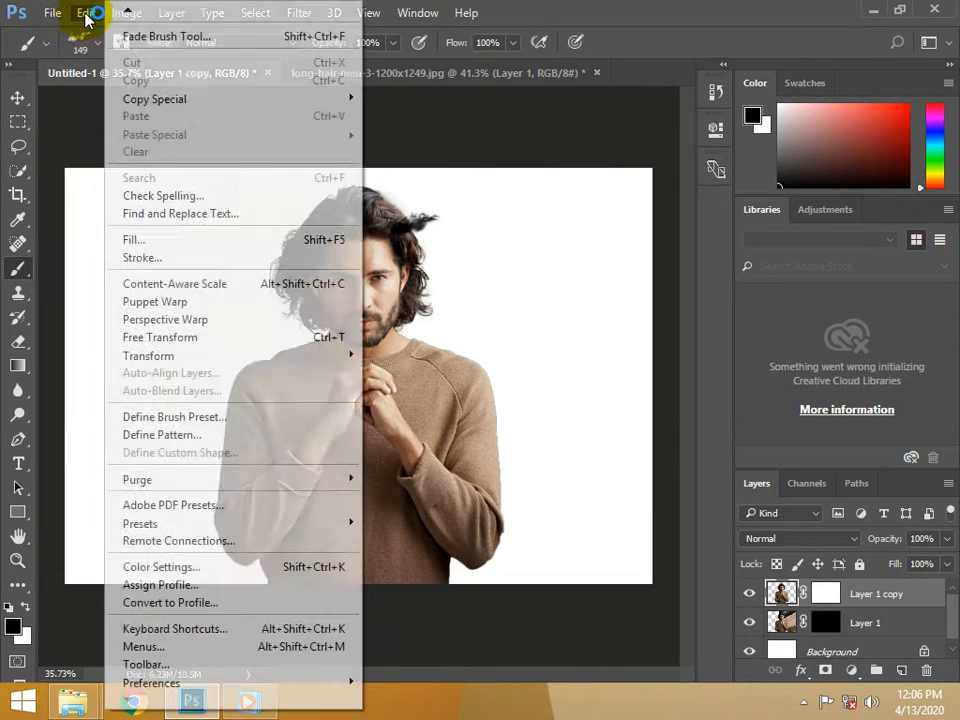
pyautogui.click(150, 27)
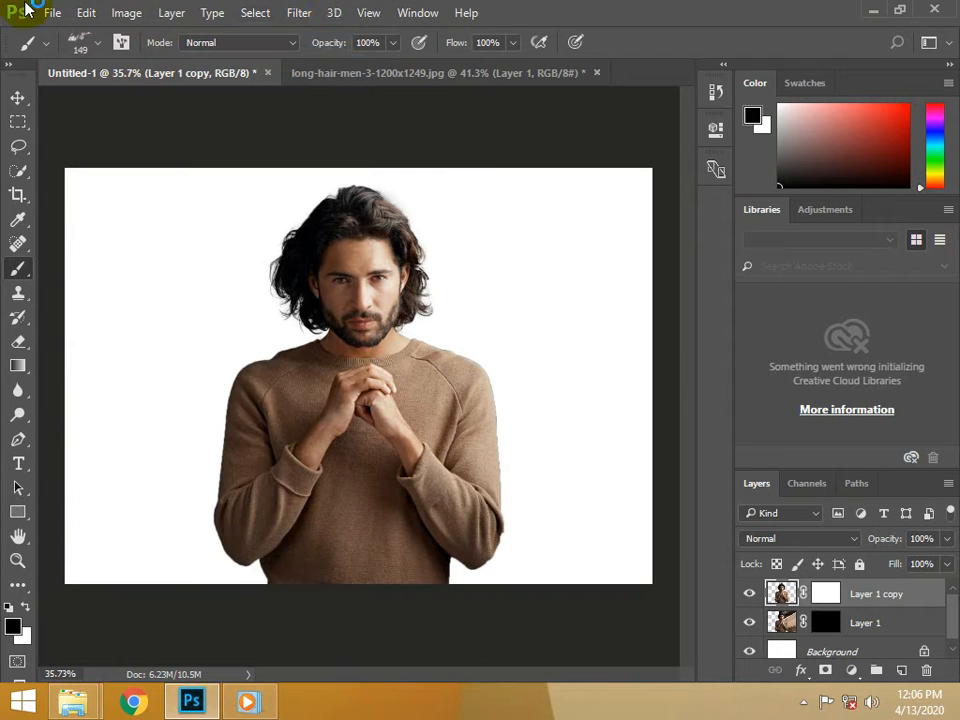
# Step: Target Layer 1 copy's mask, set the foreground color to black, and brush away parts of the man's hair edge
pyautogui.click(828, 596)
pyautogui.press('x')
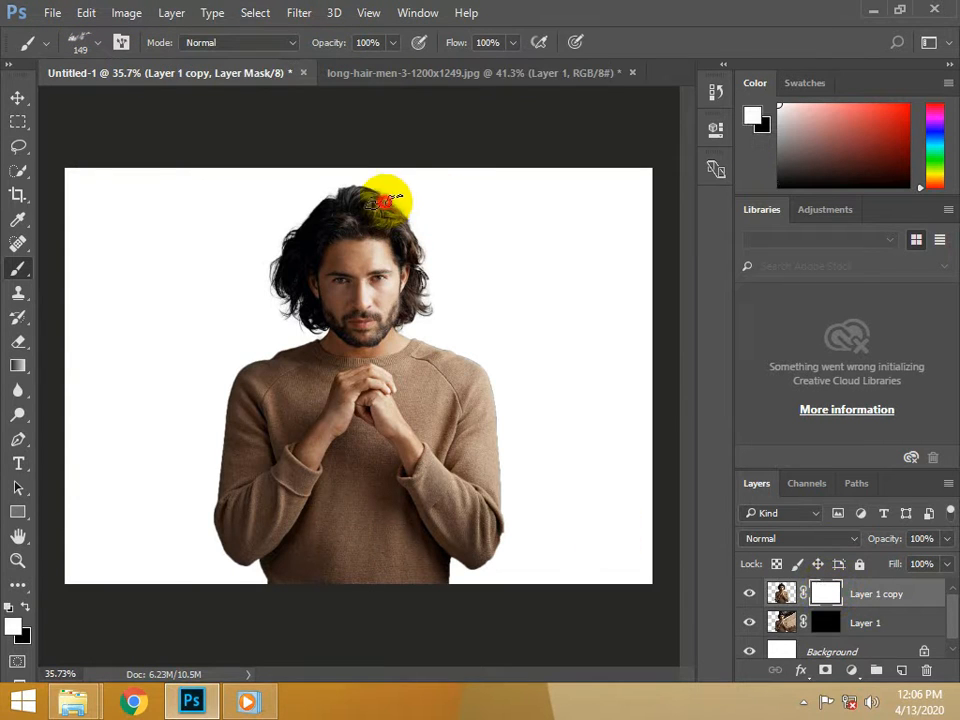
pyautogui.click(752, 117)
pyautogui.moveTo(452, 246); pyautogui.dragTo(241, 396)
pyautogui.click(665, 153)
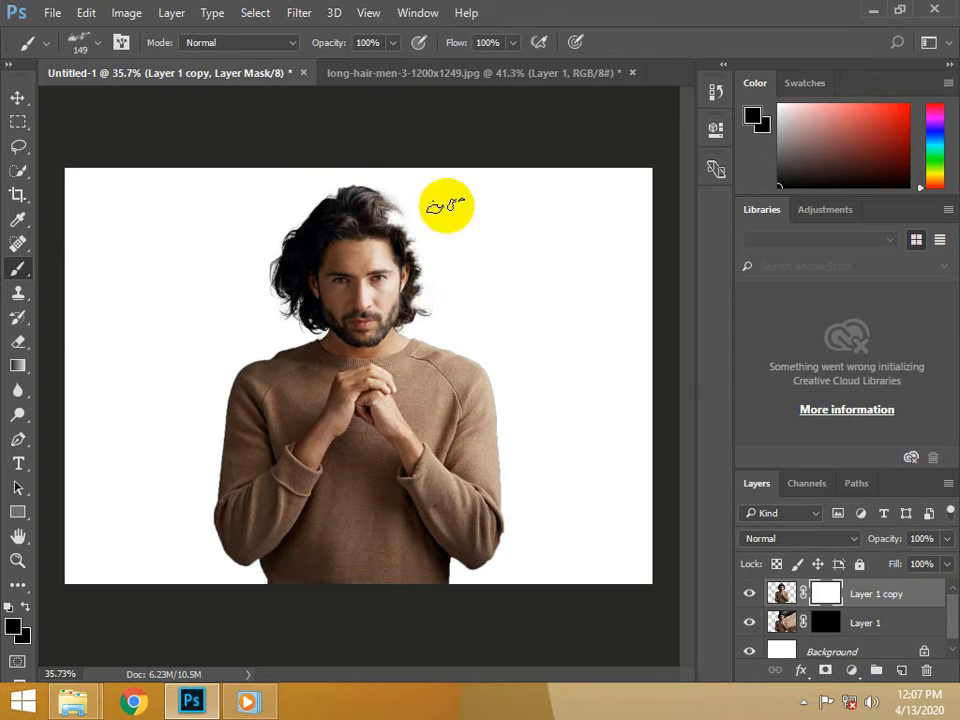
pyautogui.moveTo(448, 199); pyautogui.dragTo(405, 210)
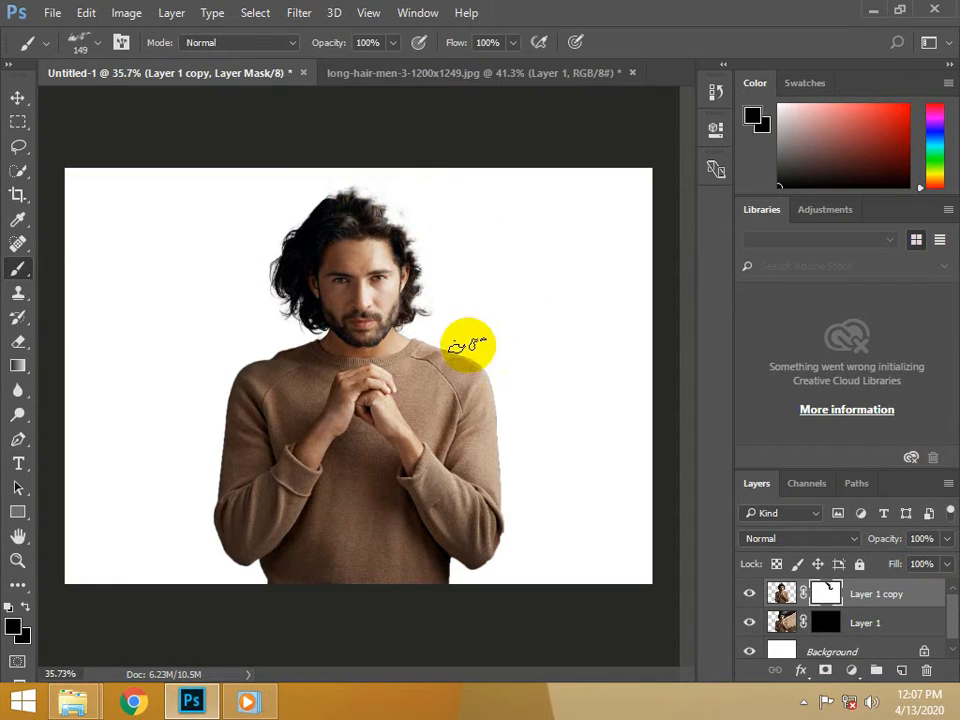
# Step: Roughen the sweater's shoulder and sleeve edge with black brush strokes on Layer 1 copy's mask
pyautogui.moveTo(471, 343)
pyautogui.mouseDown()
pyautogui.moveTo(517, 408)
pyautogui.moveTo(510, 424)
pyautogui.moveTo(536, 447)
pyautogui.moveTo(512, 518)
pyautogui.mouseUp()
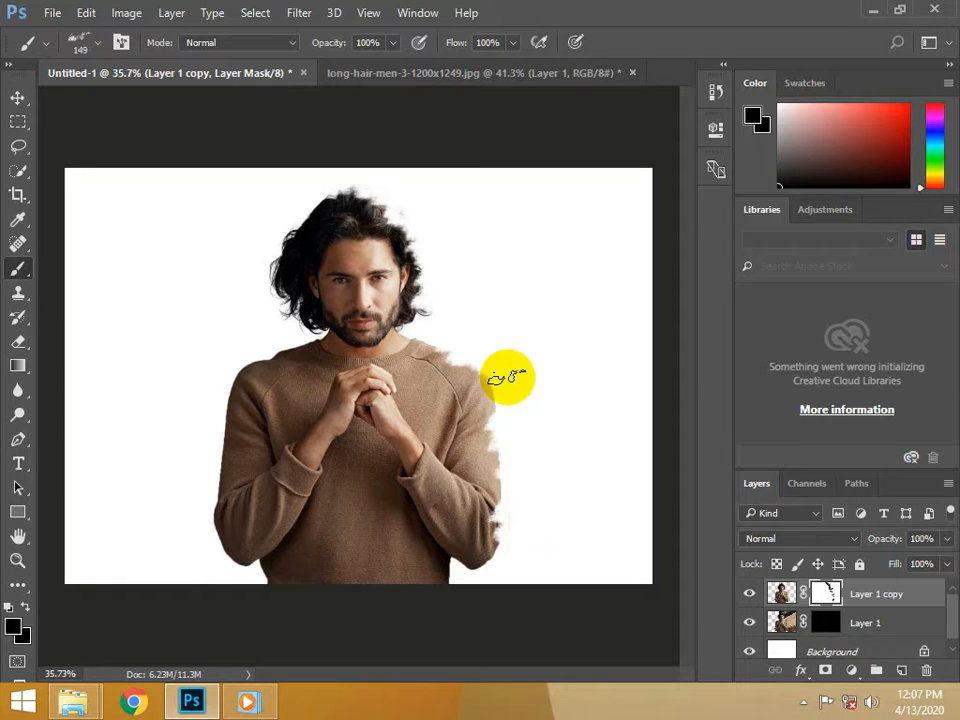
pyautogui.click(443, 310)
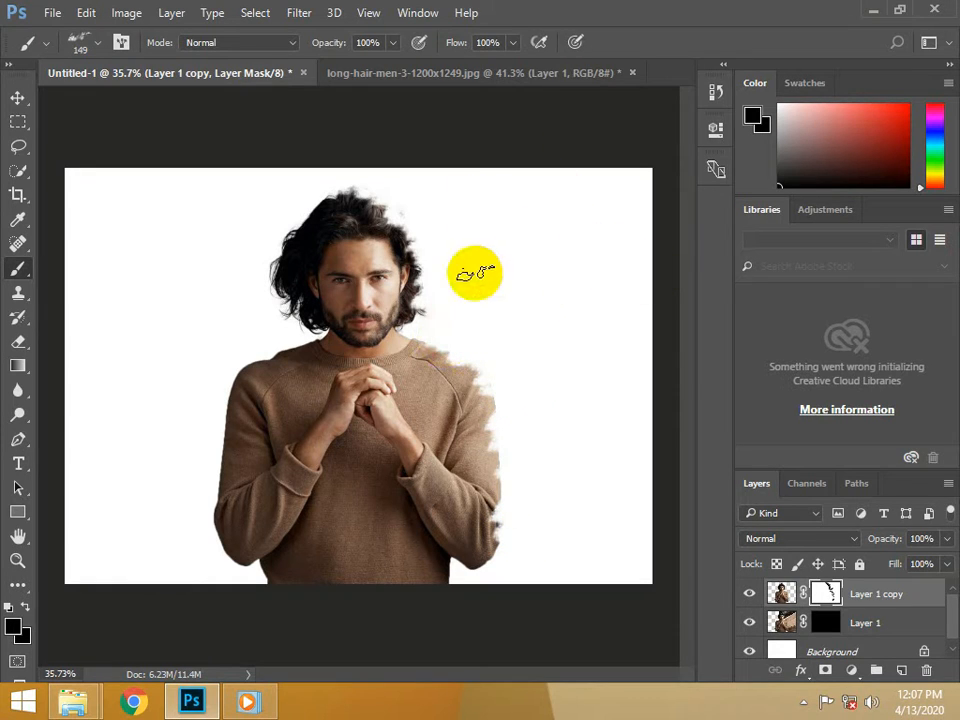
pyautogui.moveTo(519, 489); pyautogui.dragTo(516, 395)
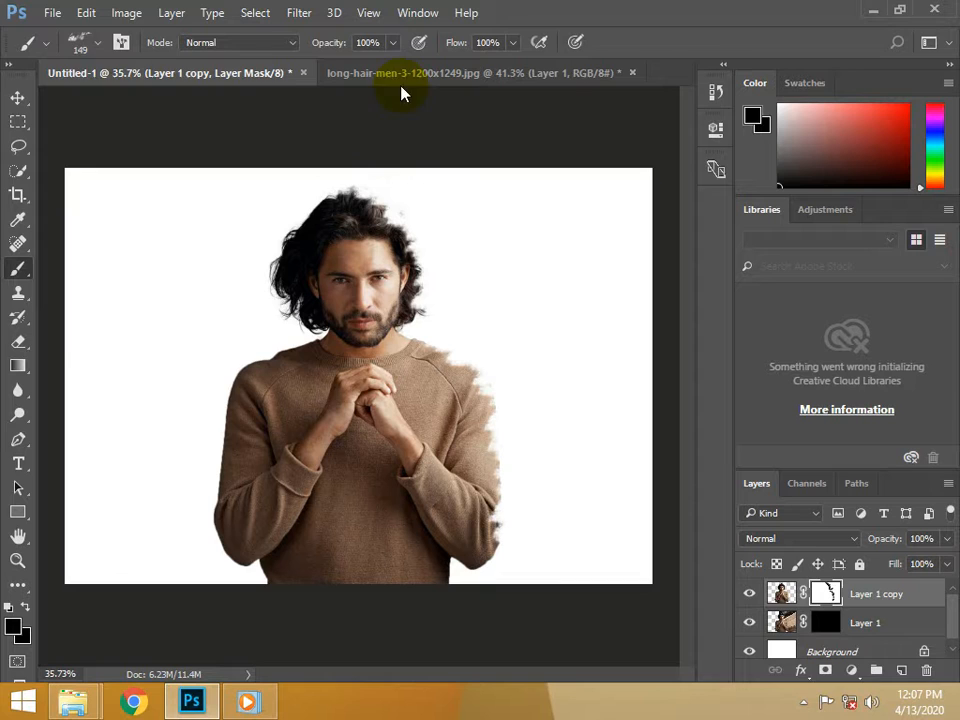
# Step: Choose the 851 px smoke brush, target Layer 1's mask, and set the foreground color to white (ffffff)
pyautogui.click(85, 43)
pyautogui.scroll(-3, 192, 308)
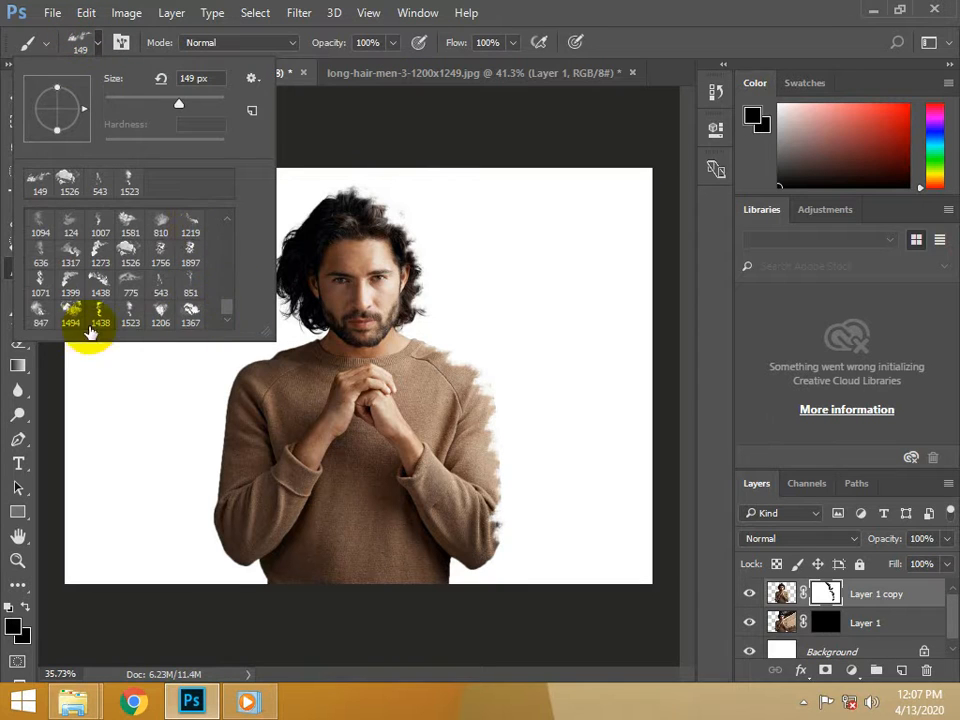
pyautogui.click(190, 287)
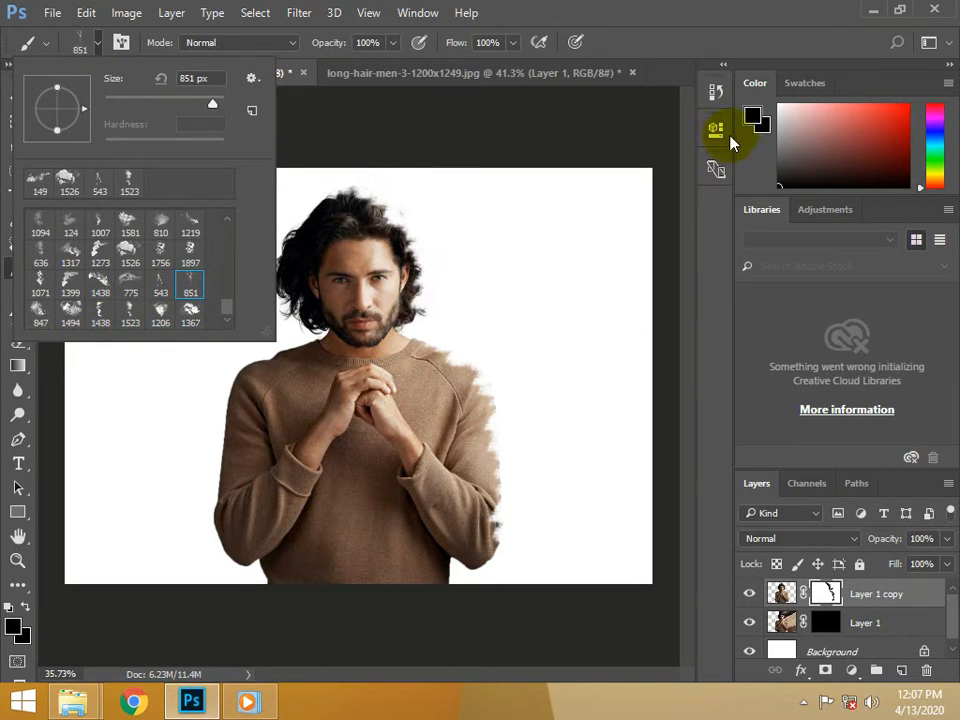
pyautogui.click(825, 622)
pyautogui.click(752, 117)
pyautogui.click(176, 116)
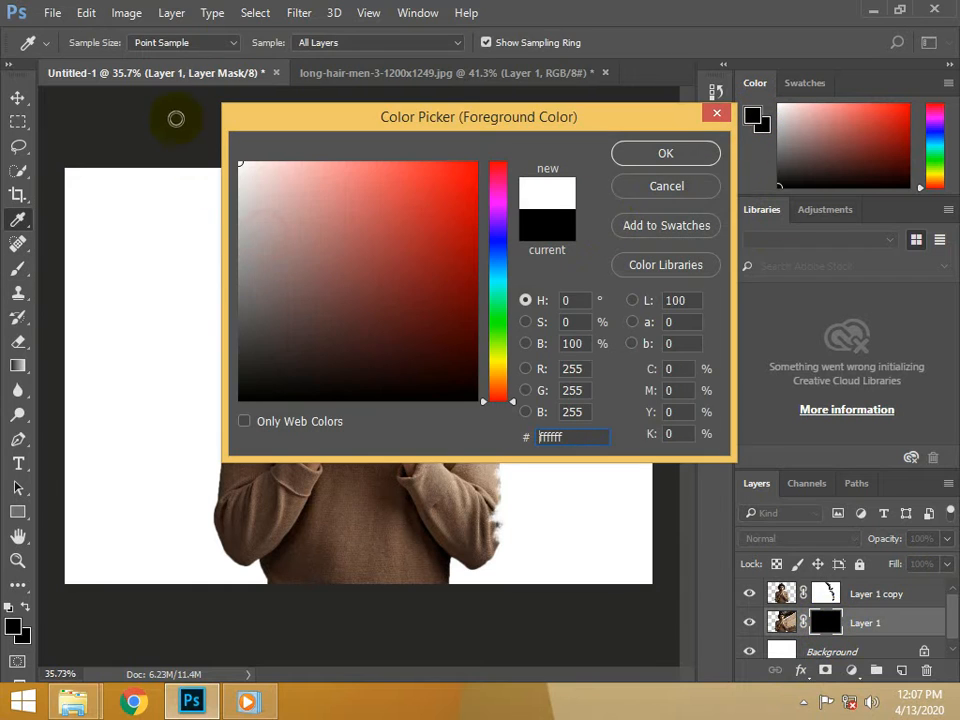
pyautogui.click(684, 158)
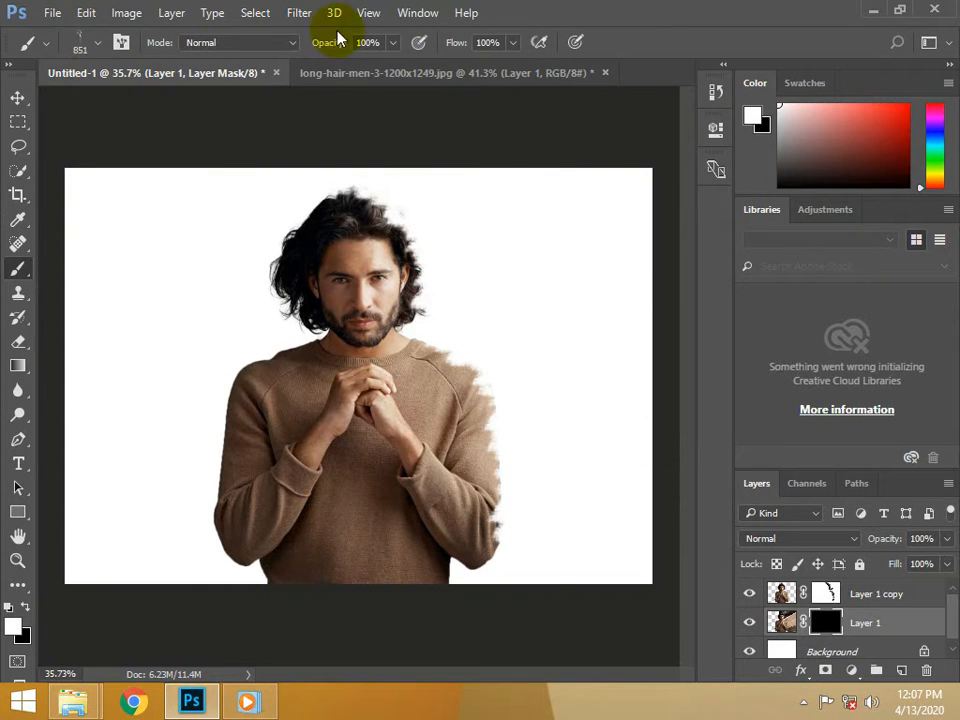
# Step: Rotate the smoke brush tip so the plume leans away from the man, and set its size to 809 px
pyautogui.click(369, 13)
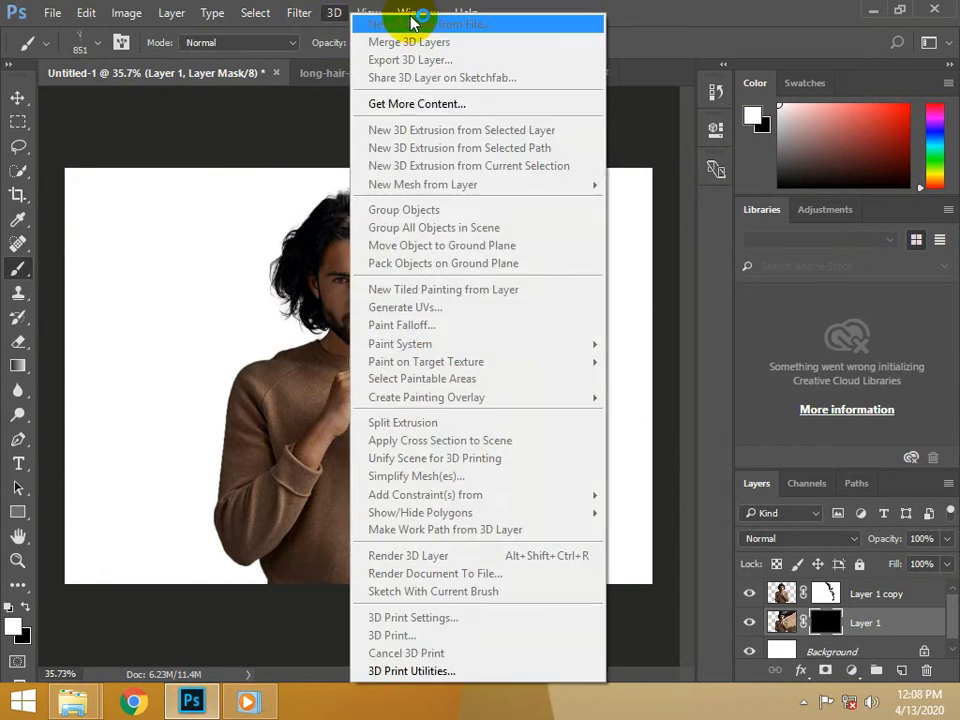
pyautogui.moveTo(408, 15)
pyautogui.click(560, 153)
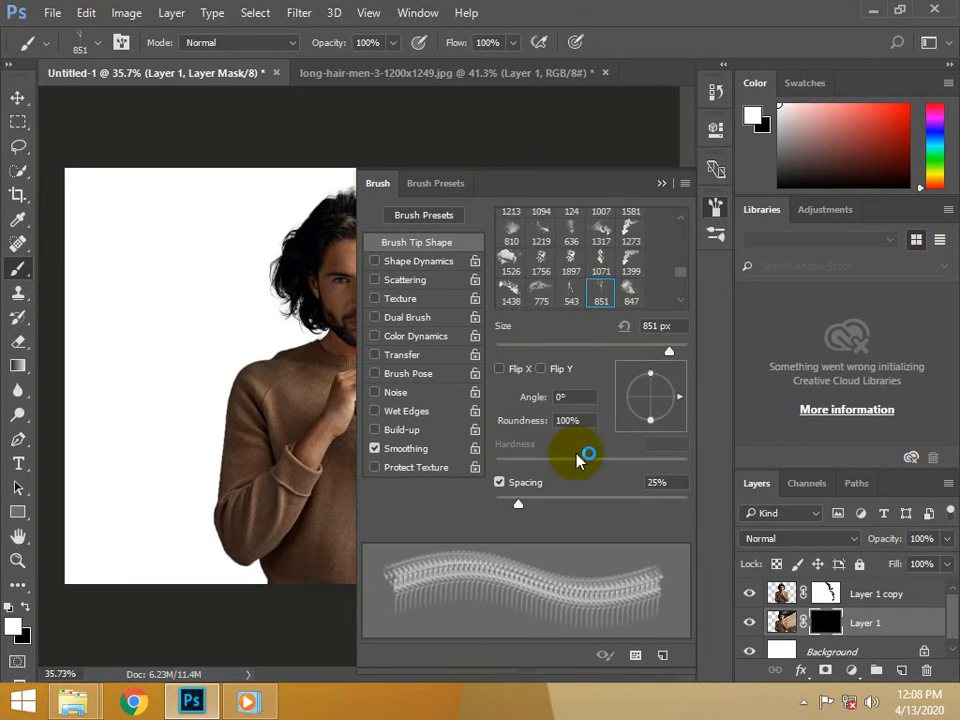
pyautogui.moveTo(668, 418)
pyautogui.mouseDown()
pyautogui.moveTo(628, 414)
pyautogui.moveTo(672, 392)
pyautogui.mouseUp()
pyautogui.click(712, 210)
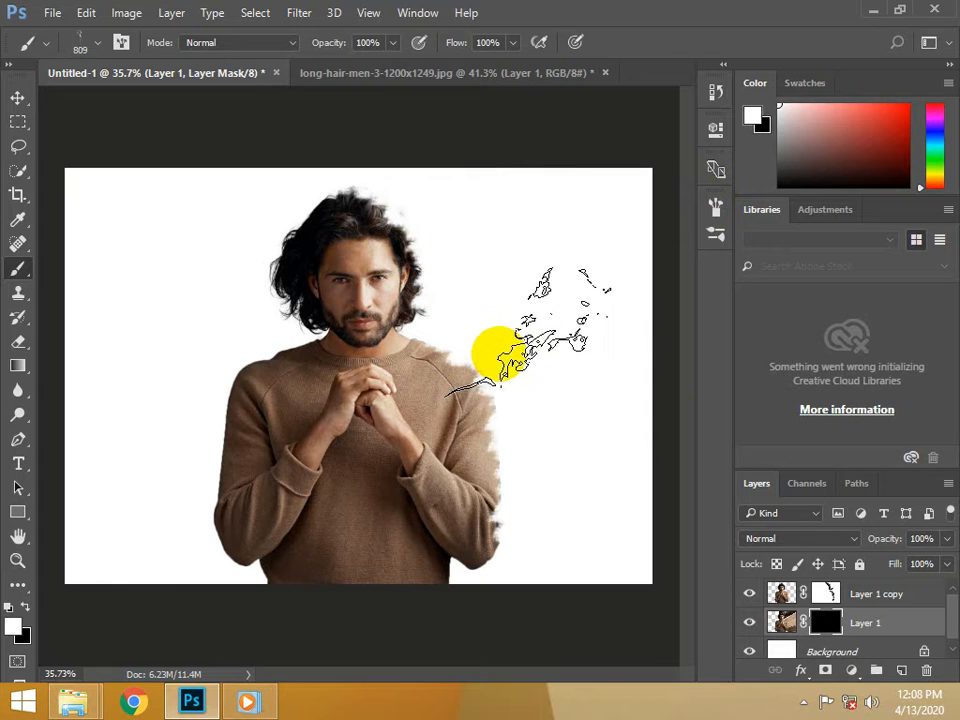
pyautogui.click(525, 345)
pyautogui.click(86, 12)
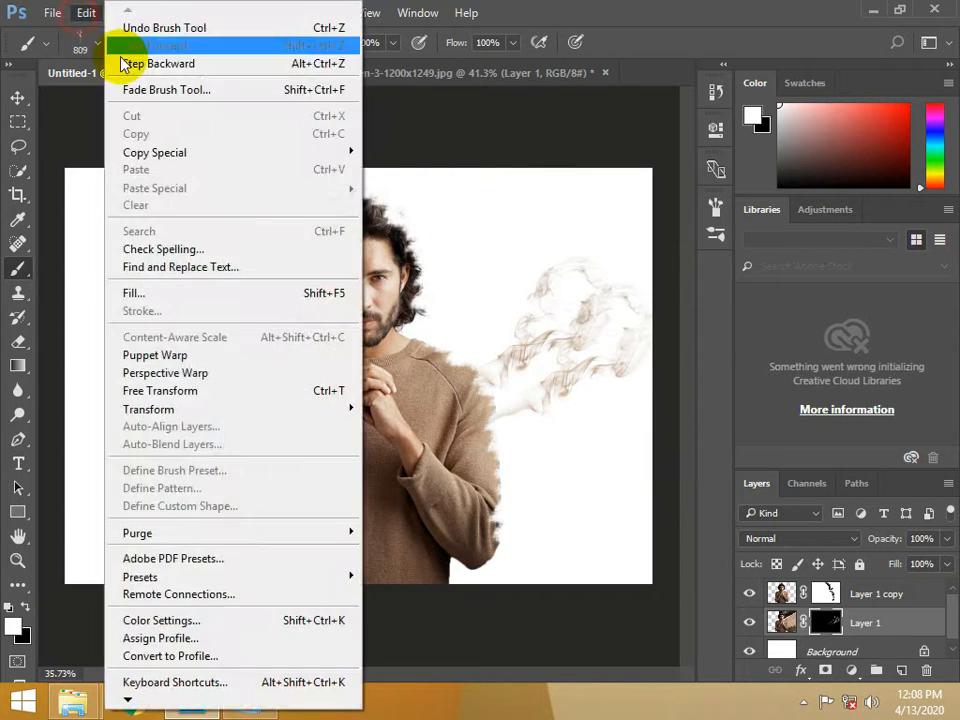
pyautogui.click(133, 63)
pyautogui.click(86, 12)
pyautogui.click(128, 64)
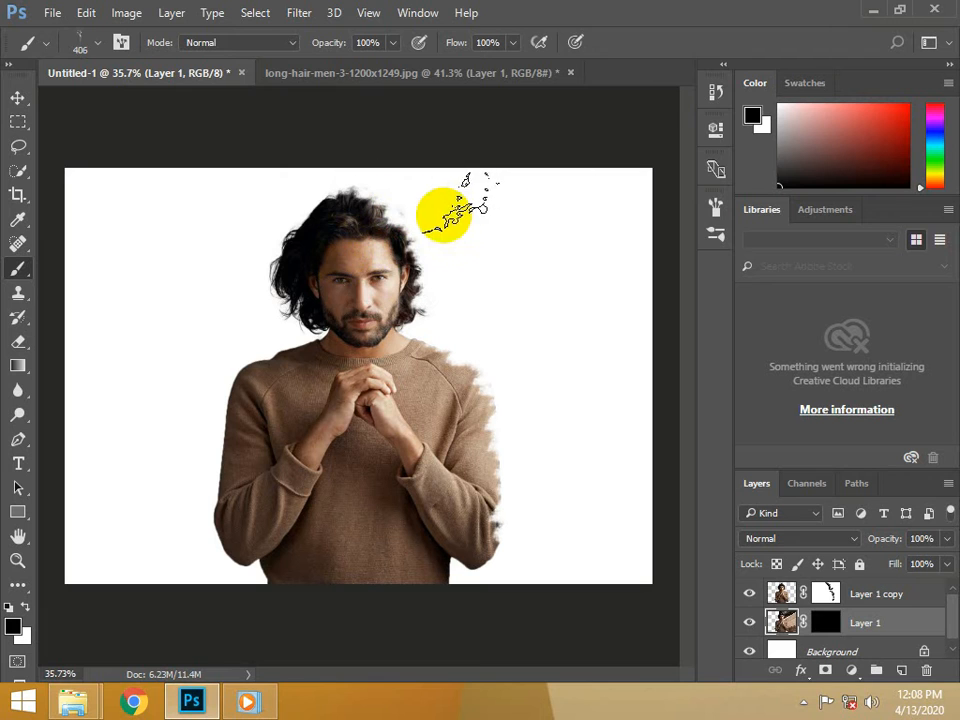
pyautogui.click(86, 13)
pyautogui.click(88, 20)
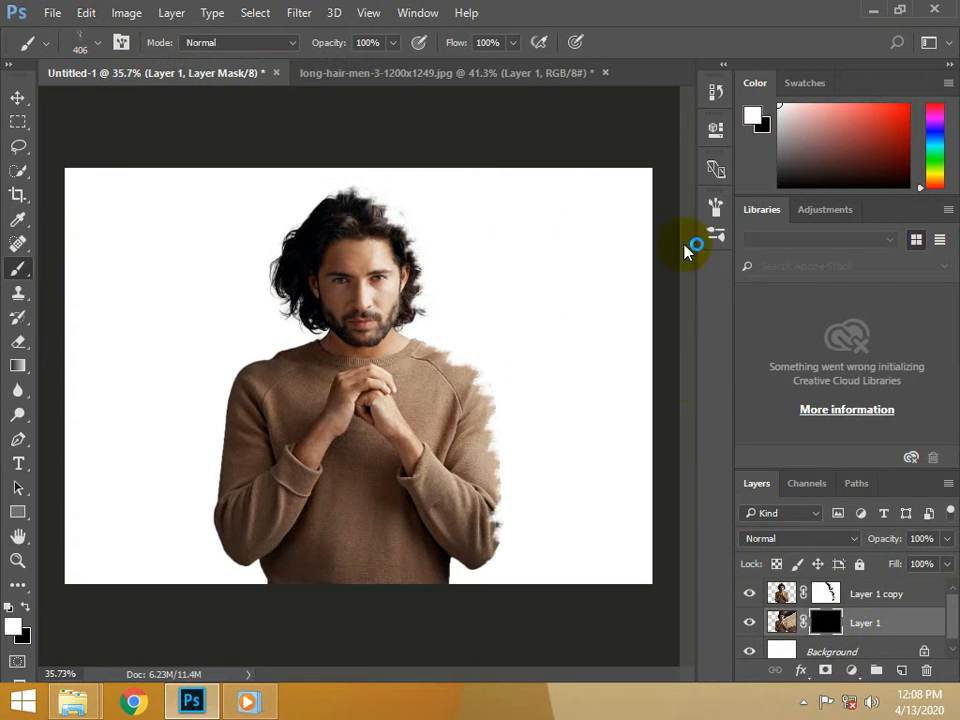
# Step: Undo the misplaced smoke stamp and reveal wisps above the hair and beside the shoulder and sleeve on Layer 1's mask, using brush sizes 406 and 708 px
pyautogui.click(86, 13)
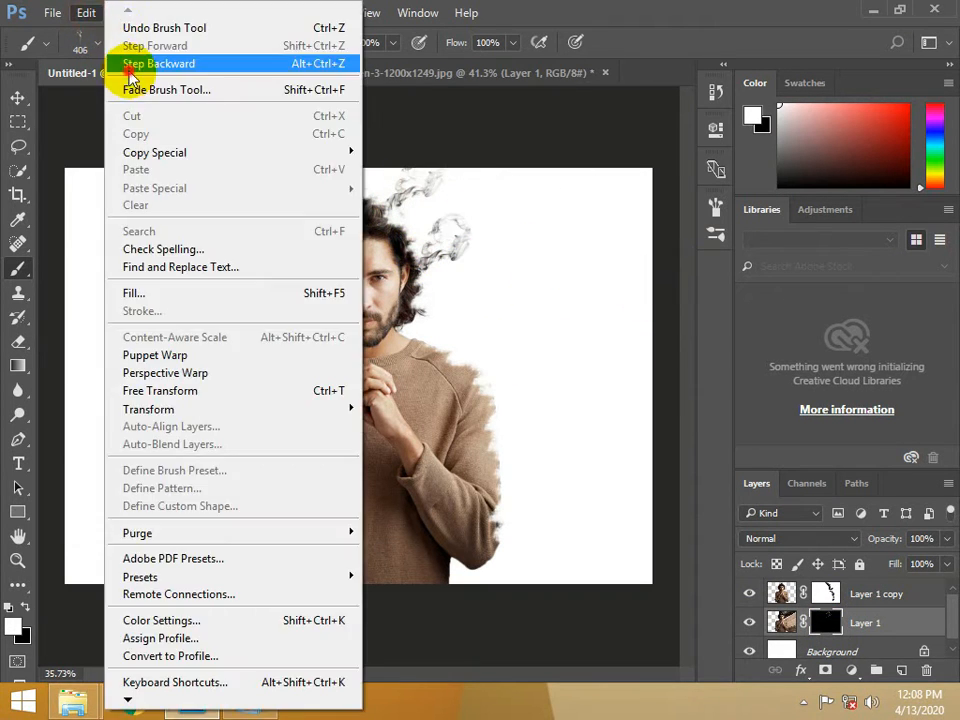
pyautogui.click(86, 62)
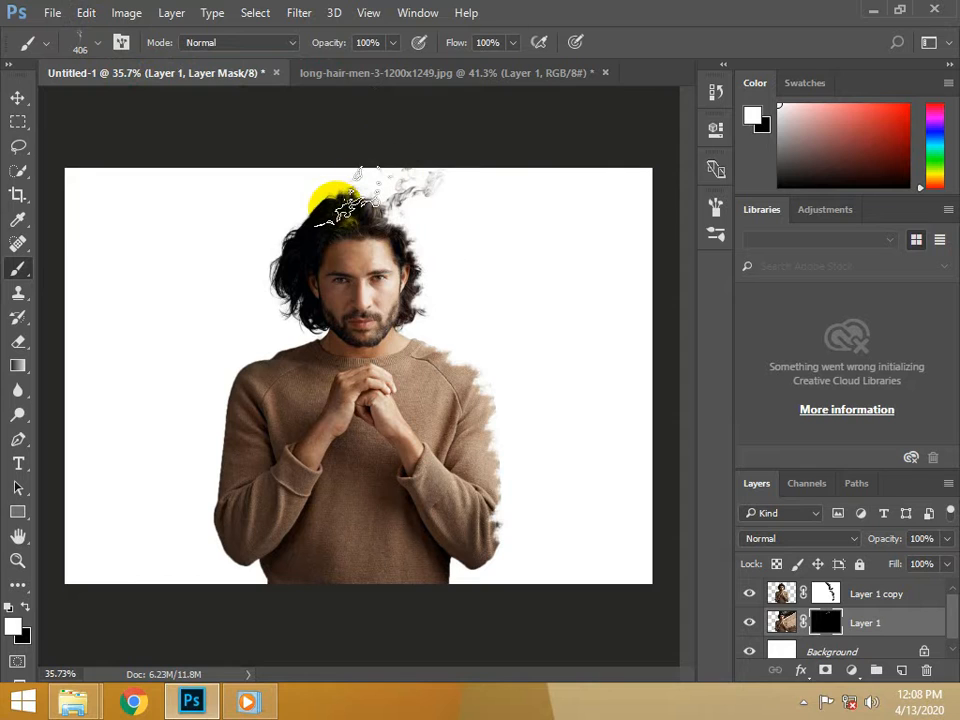
pyautogui.click(530, 500)
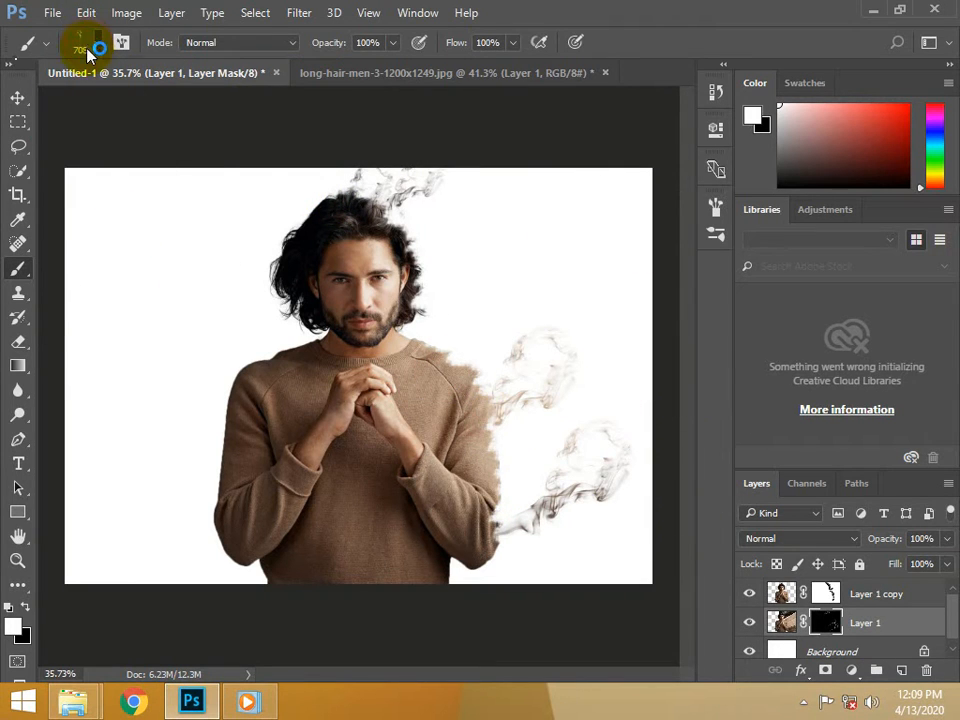
# Step: Try the 543 px and 775 px smoke brush tips
pyautogui.click(82, 44)
pyautogui.click(83, 44)
pyautogui.click(722, 238)
pyautogui.click(497, 190)
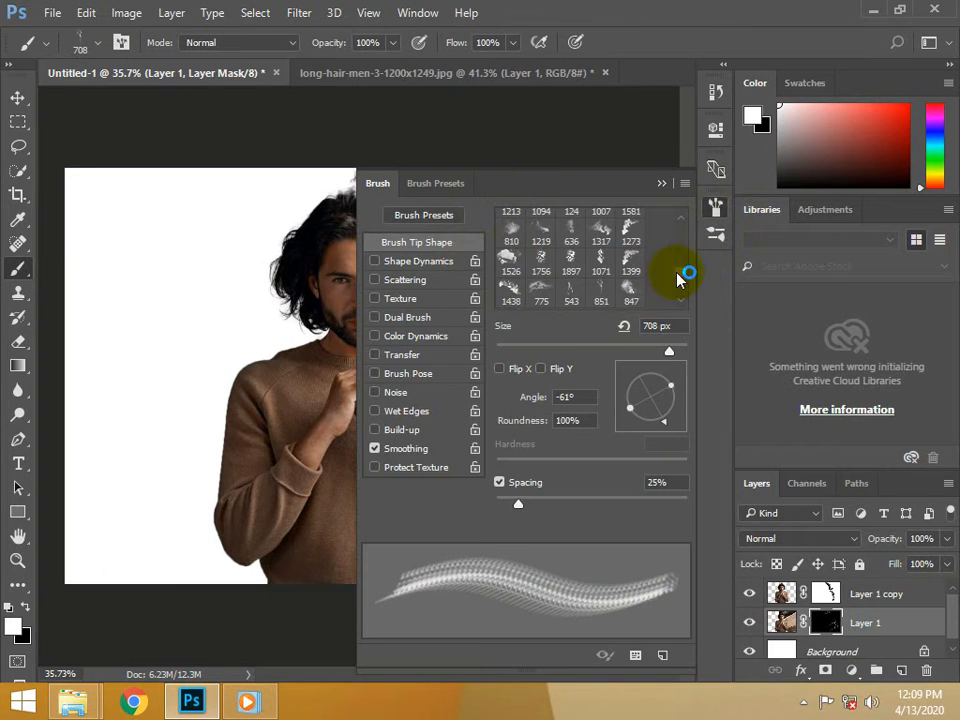
pyautogui.scroll(-5, 677, 270)
pyautogui.scroll(-5, 643, 290)
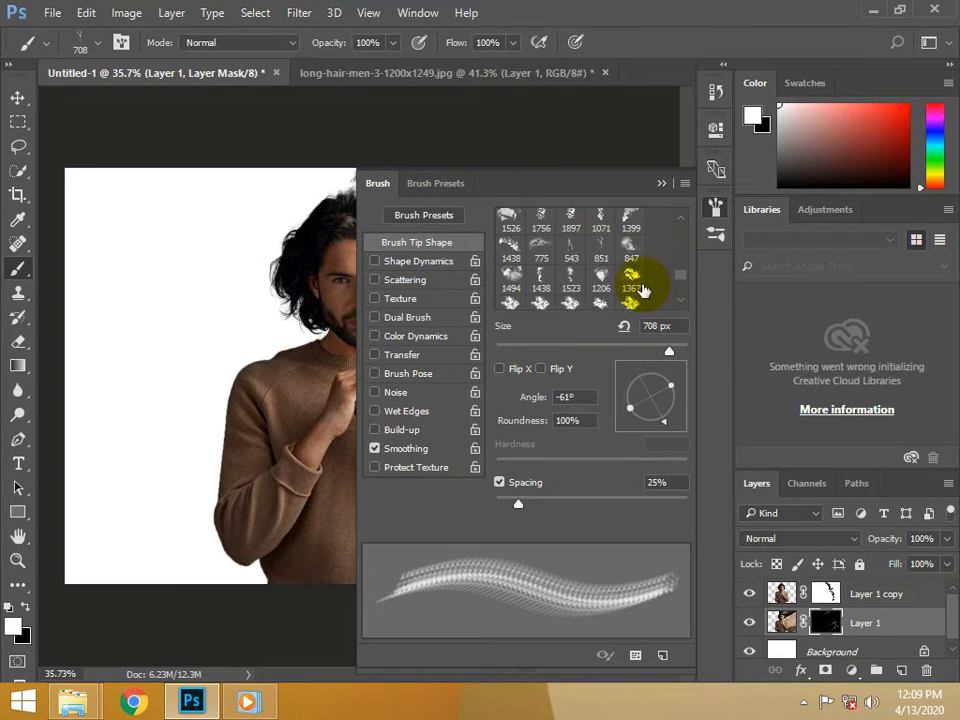
pyautogui.click(602, 261)
pyautogui.click(572, 275)
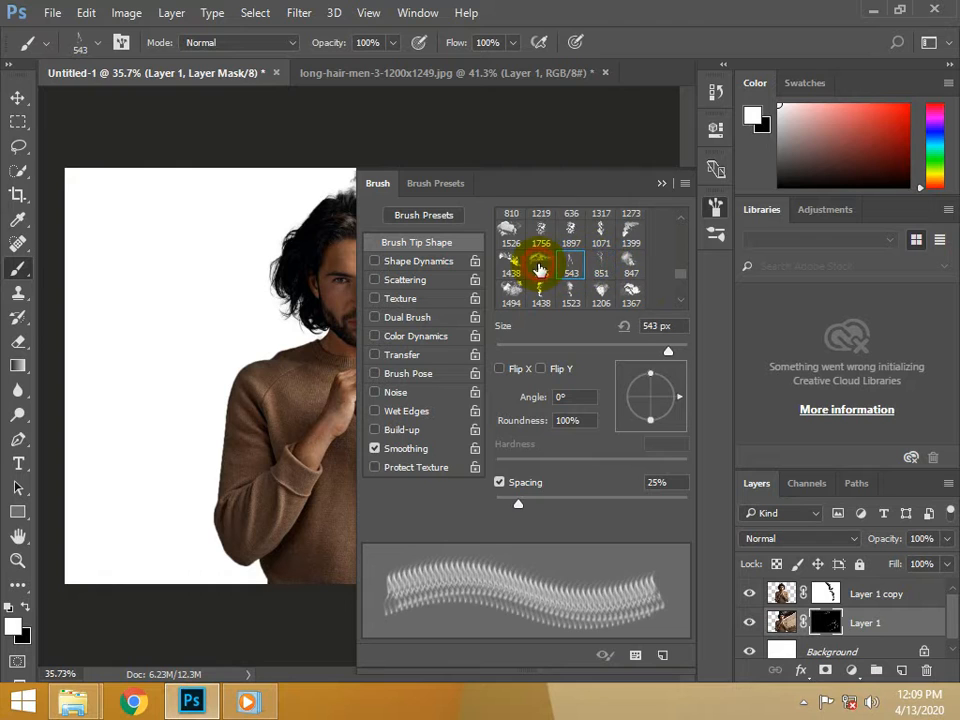
pyautogui.click(540, 270)
pyautogui.click(717, 204)
# Step: Choose the 984 px smoke brush, rotate its tip to about -55°, and set its size to 1029 px
pyautogui.click(81, 45)
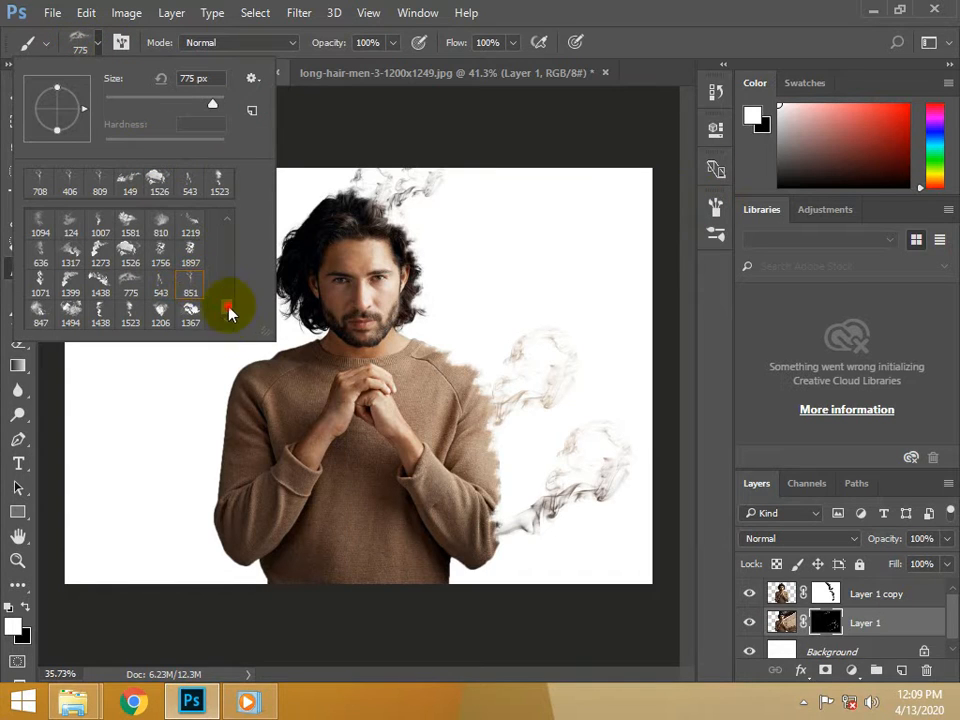
pyautogui.moveTo(226, 308); pyautogui.dragTo(233, 284)
pyautogui.click(96, 253)
pyautogui.click(100, 289)
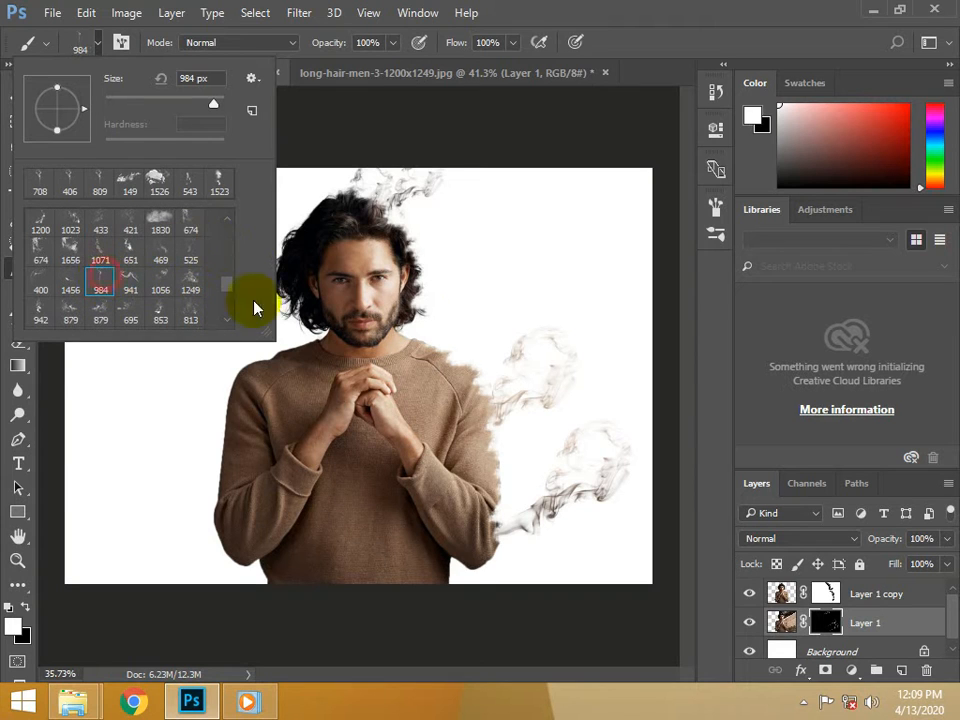
pyautogui.click(716, 234)
pyautogui.click(716, 234)
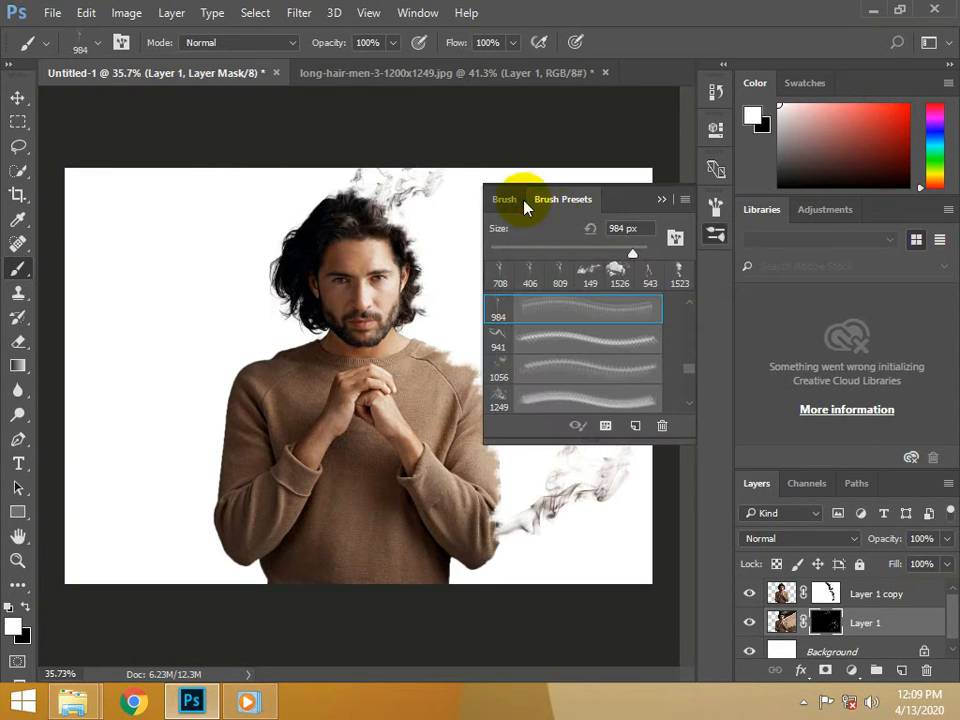
pyautogui.click(507, 199)
pyautogui.moveTo(649, 426); pyautogui.dragTo(673, 414)
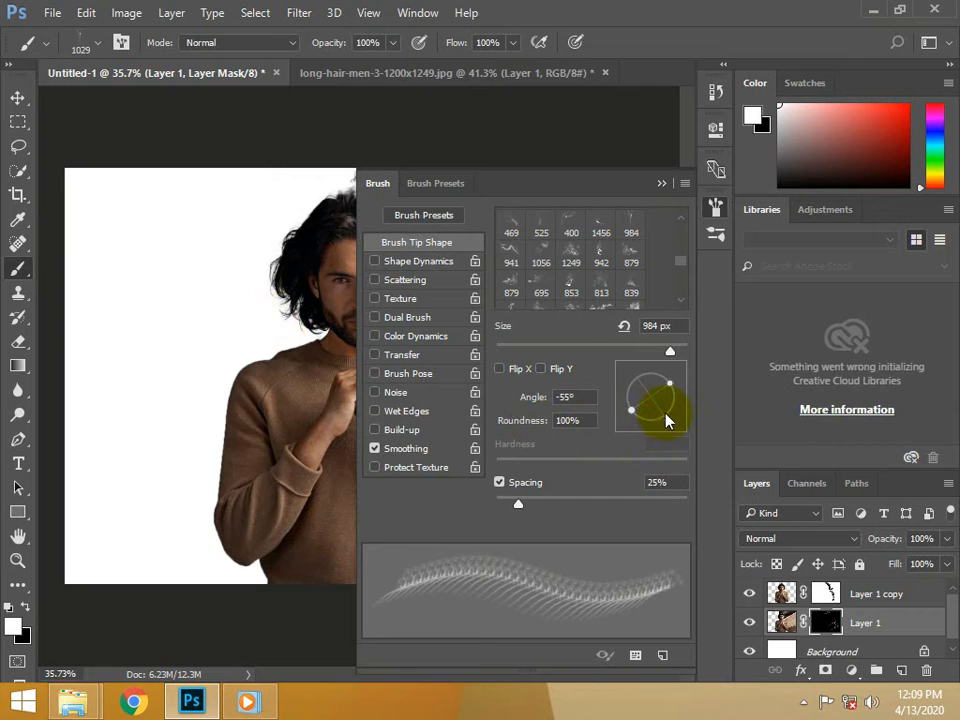
pyautogui.click(715, 207)
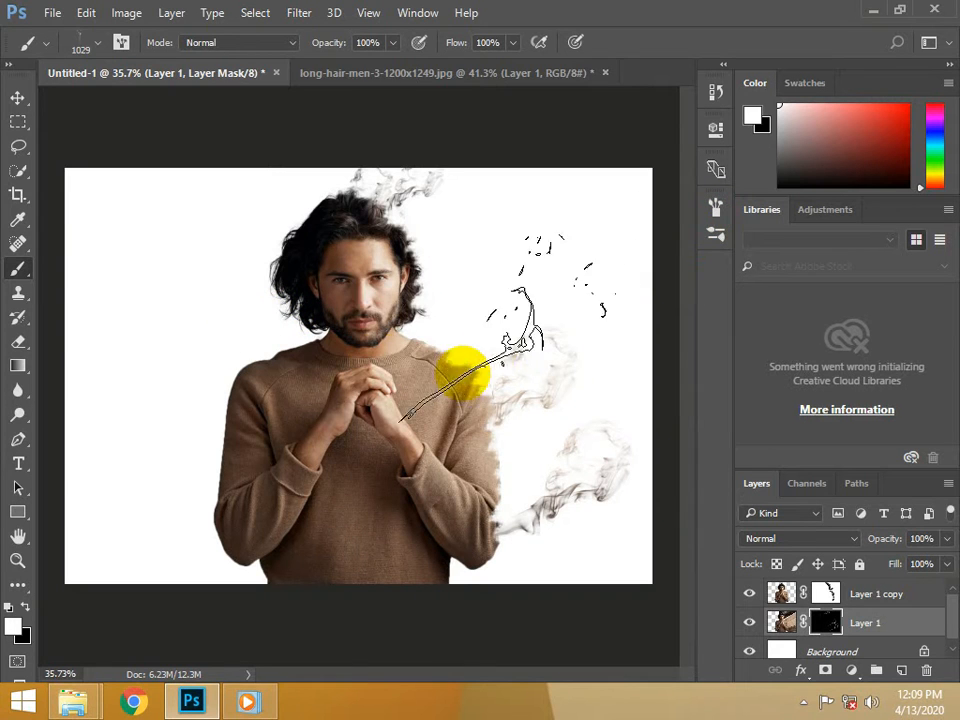
# Step: Reveal smoke beside the hair and sleeve on Layer 1's mask with the 1029 px brush, and undo the plume at the shoulder
pyautogui.click(450, 513)
pyautogui.click(460, 370)
pyautogui.click(63, 47)
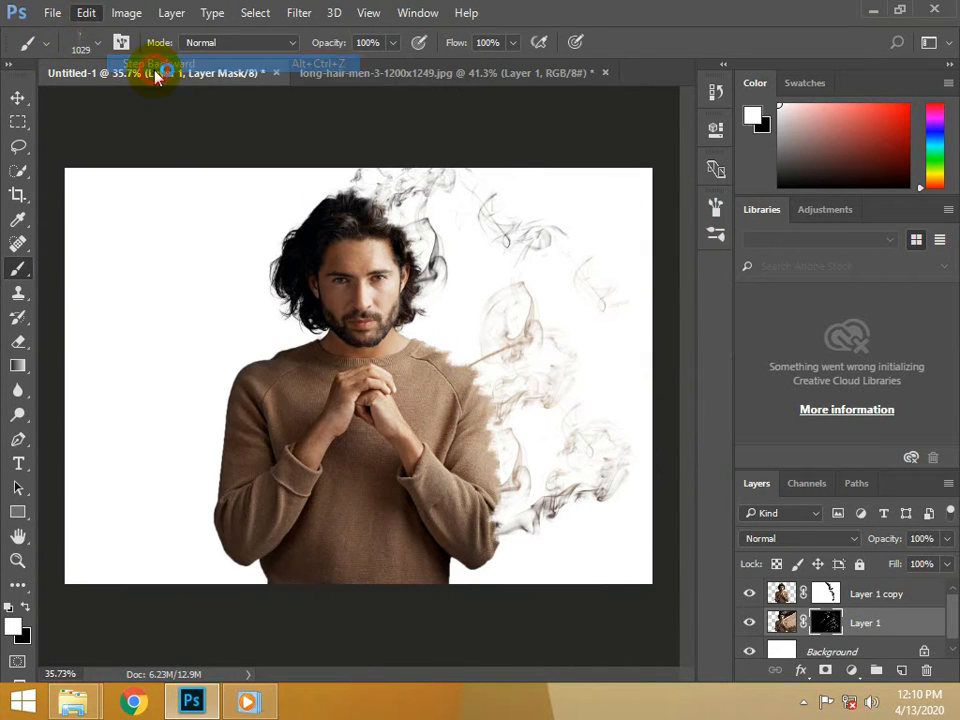
pyautogui.click(458, 268)
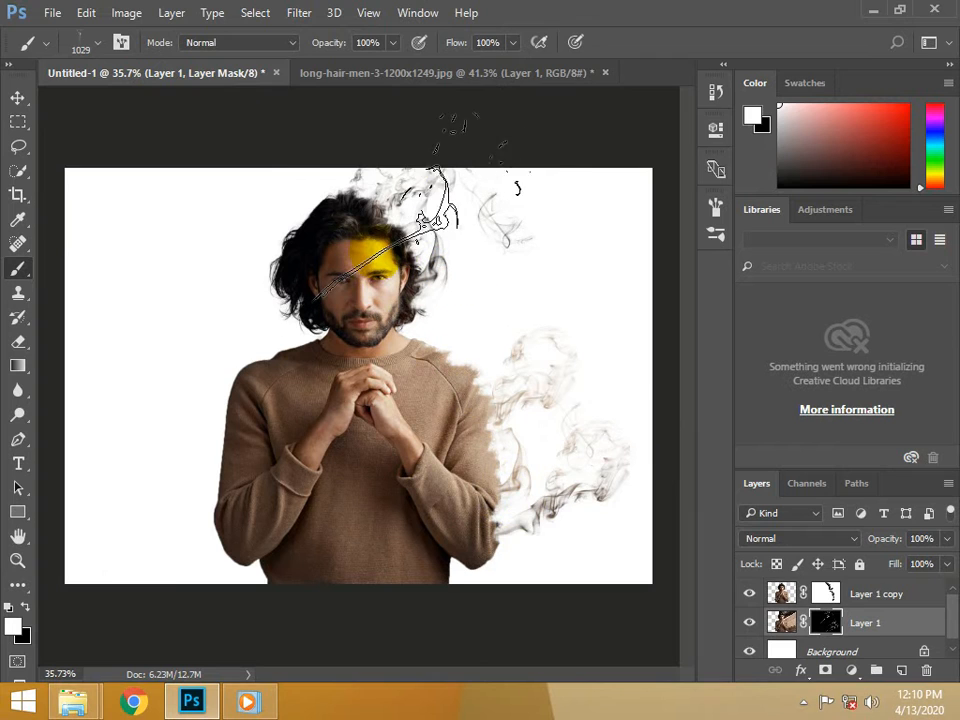
# Step: Undo the misplaced stamps above the hair and reveal denser smoke beside the hair, shoulder and sleeve, using brush sizes 1029 and 1622 px
pyautogui.click(83, 22)
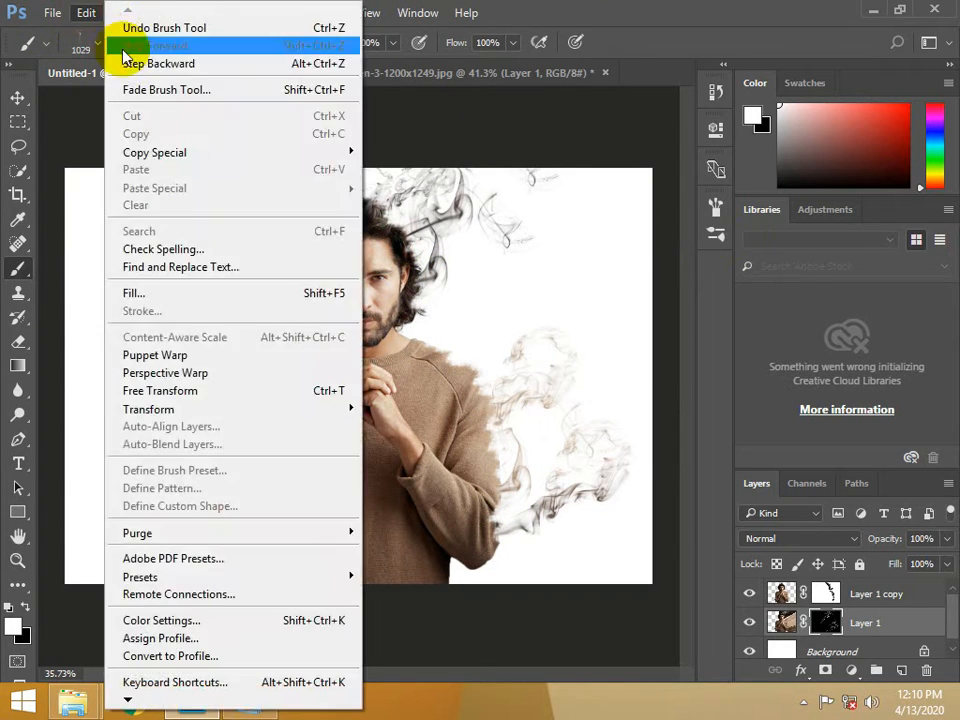
pyautogui.click(115, 60)
pyautogui.click(86, 12)
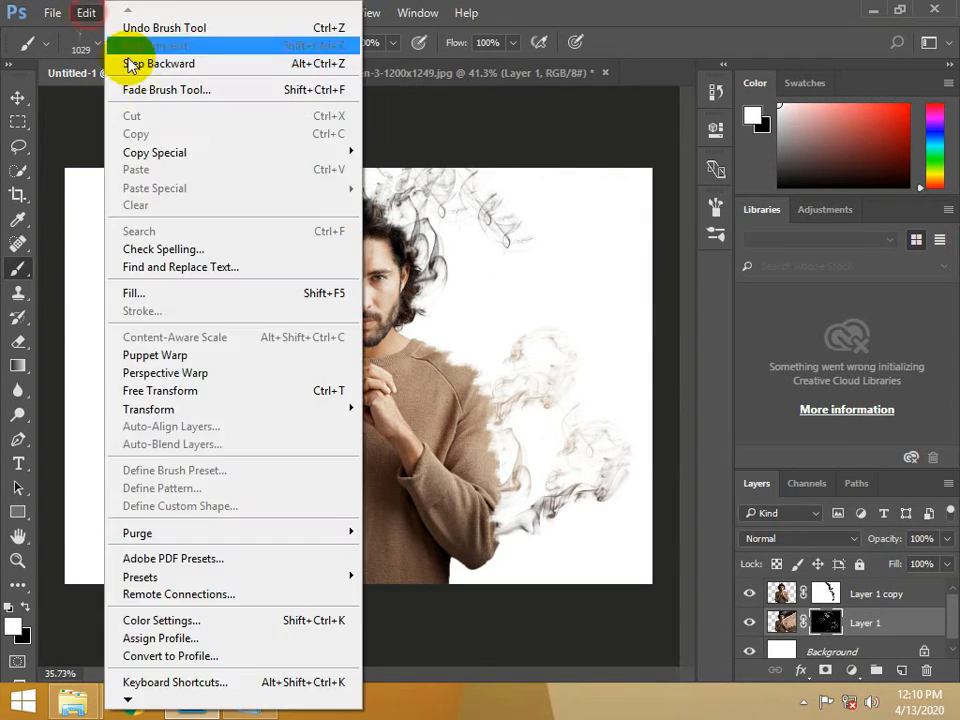
pyautogui.click(115, 60)
pyautogui.click(418, 416)
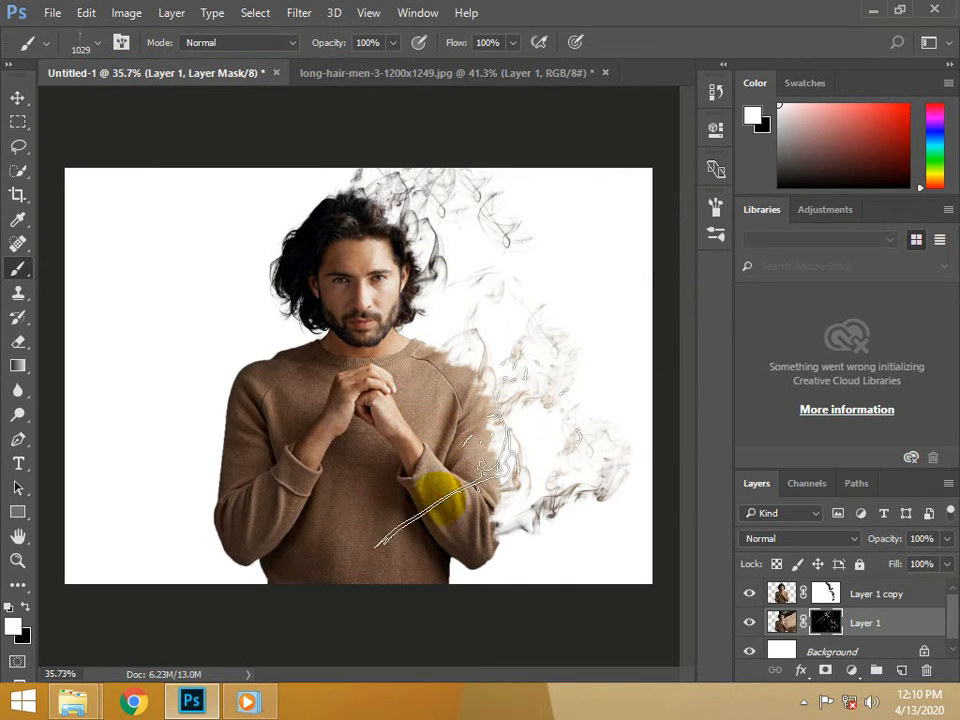
pyautogui.keyDown('alt'); pyautogui.rightClick(463, 435); pyautogui.keyUp('alt')
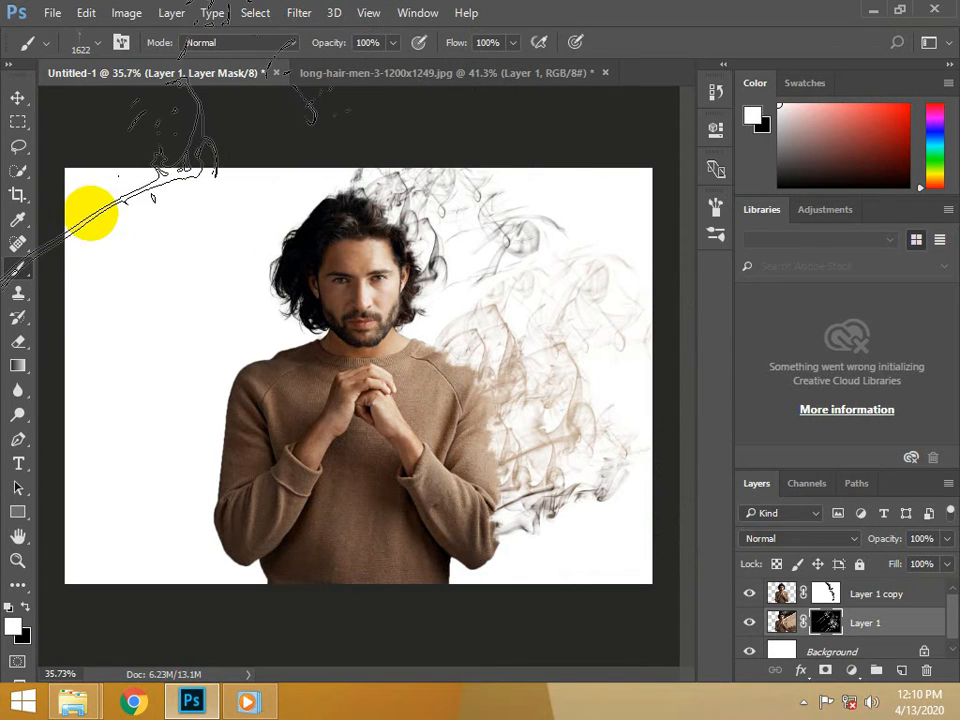
# Step: Choose the 1071 px smoke brush, rotate its tip to lean away from the man, and set its size to 1029 px
pyautogui.click(97, 47)
pyautogui.click(100, 252)
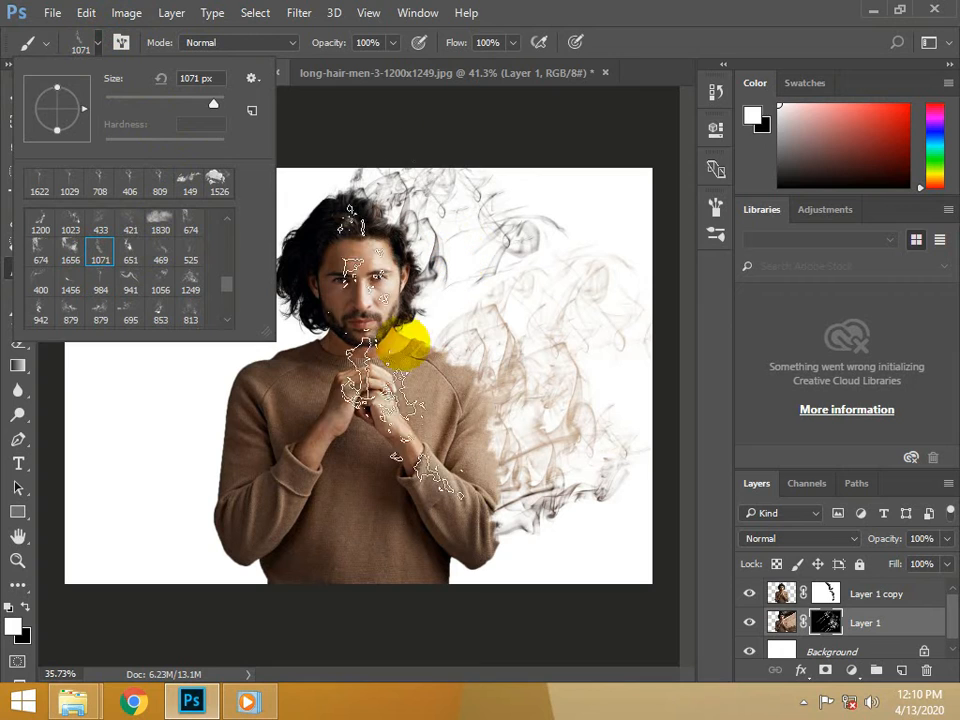
pyautogui.click(720, 214)
pyautogui.click(524, 199)
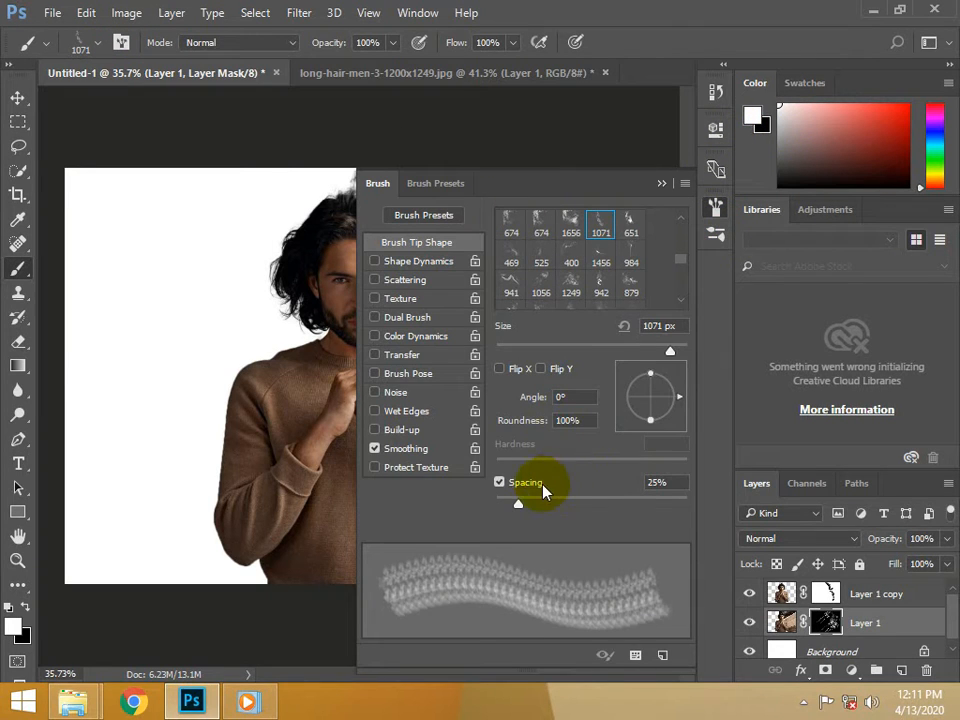
pyautogui.moveTo(679, 397); pyautogui.dragTo(662, 414)
pyautogui.click(153, 318)
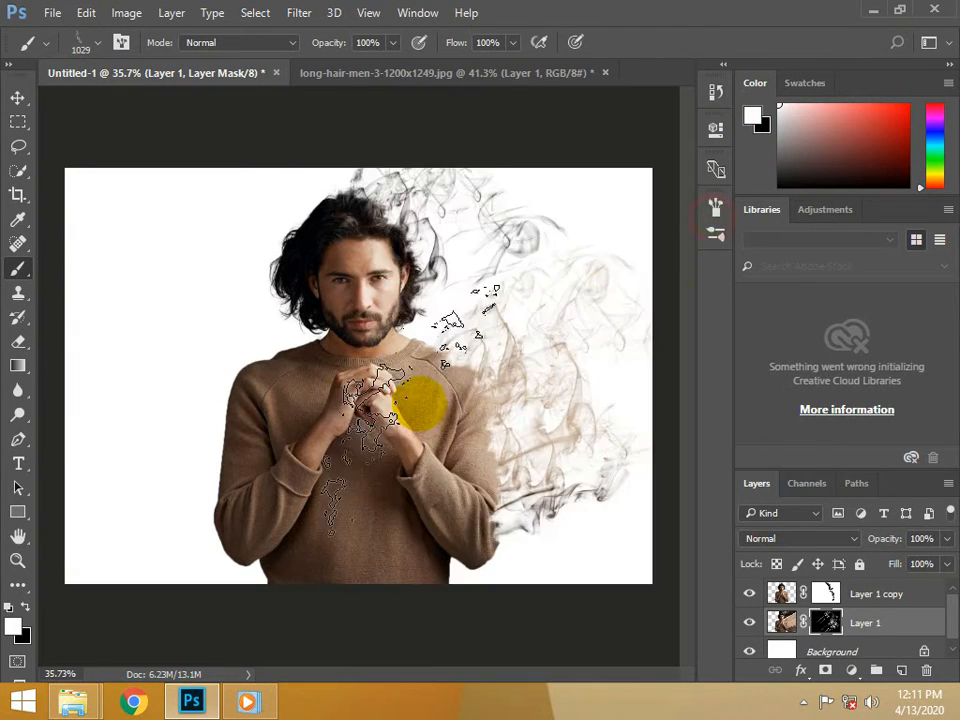
# Step: Reveal more fine smoke around the shoulder and sleeve on Layer 1's mask, and undo the misplaced stamps
pyautogui.moveTo(440, 520)
pyautogui.mouseDown()
pyautogui.moveTo(455, 598)
pyautogui.moveTo(440, 604)
pyautogui.moveTo(424, 525)
pyautogui.mouseUp()
pyautogui.click(86, 12)
pyautogui.click(150, 63)
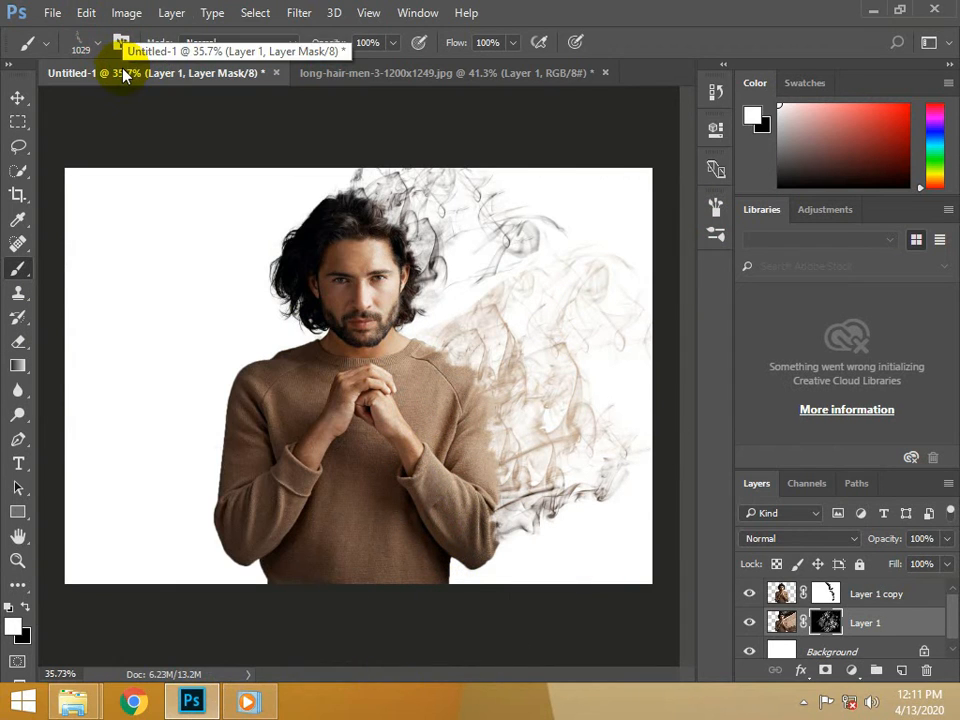
pyautogui.click(50, 12)
pyautogui.click(88, 40)
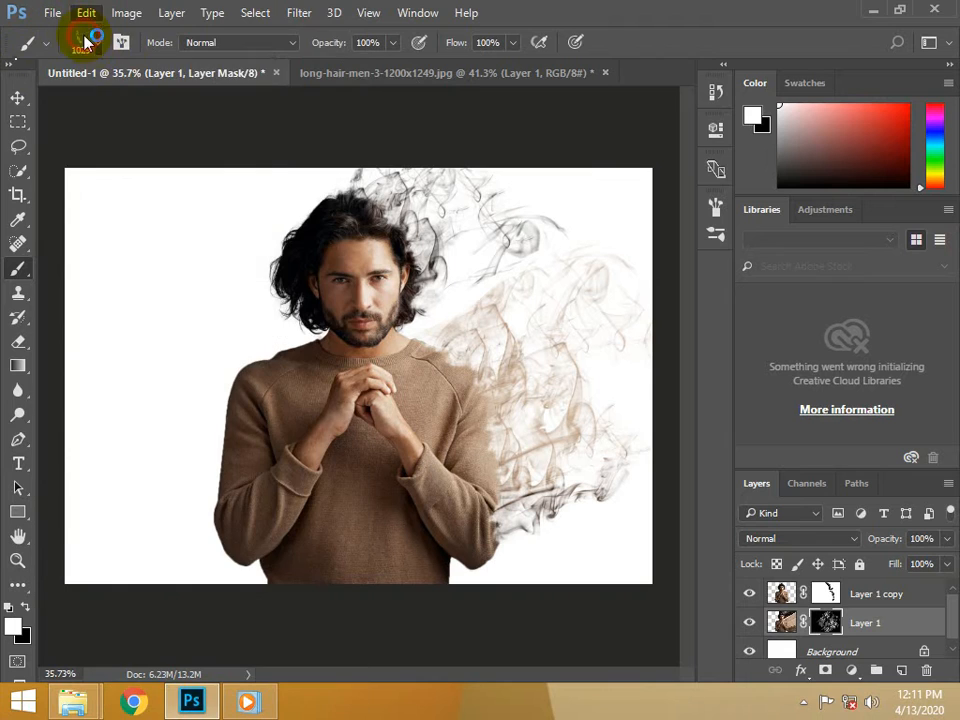
# Step: Choose the 400 px smoke brush, undo the test stamp beside the neck, and reveal small wisps below the elbow
pyautogui.click(85, 44)
pyautogui.click(206, 268)
pyautogui.click(80, 40)
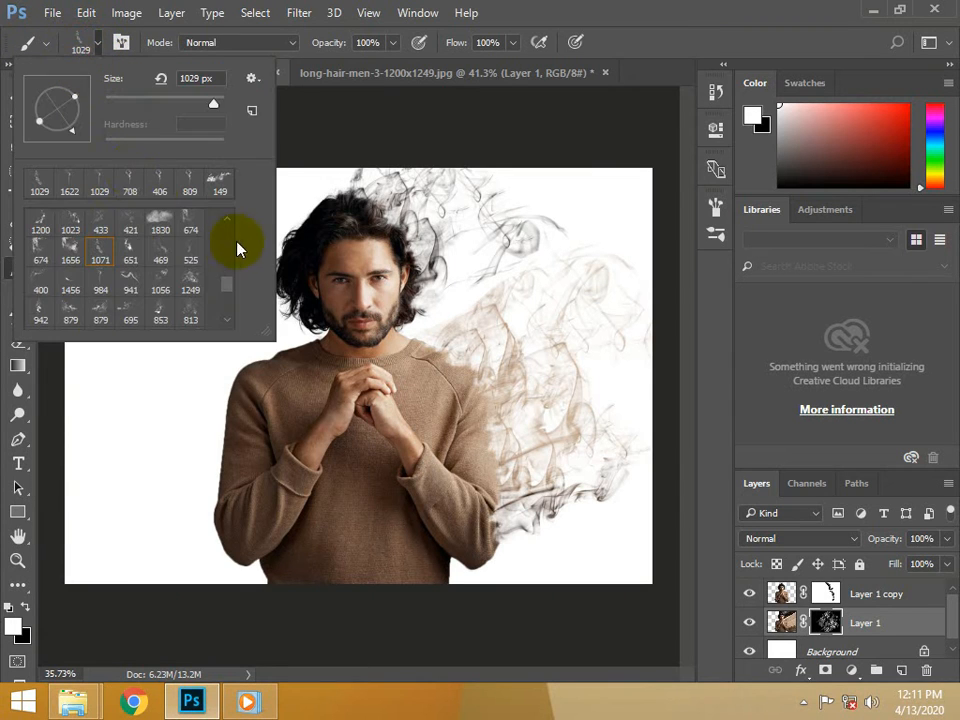
pyautogui.click(428, 343)
pyautogui.click(424, 340)
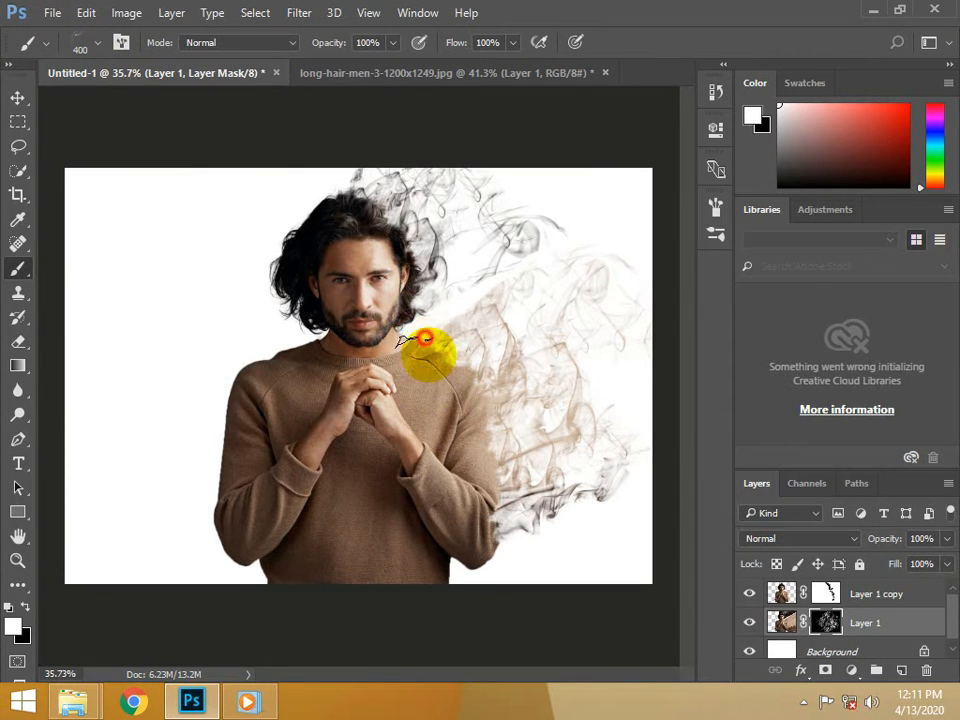
pyautogui.click(86, 12)
pyautogui.click(150, 63)
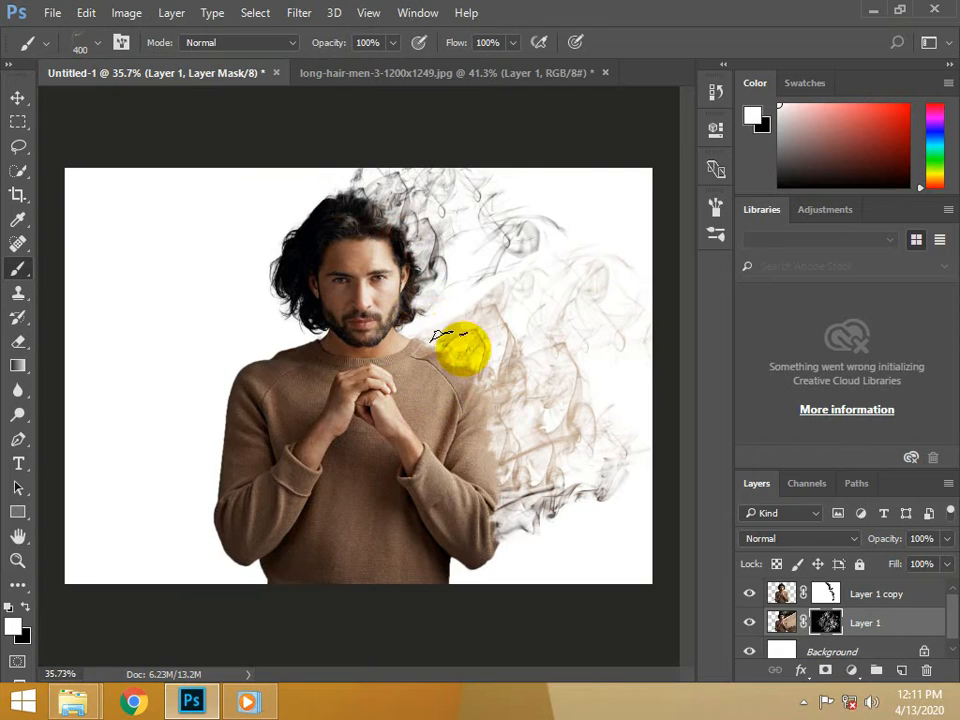
pyautogui.click(524, 565)
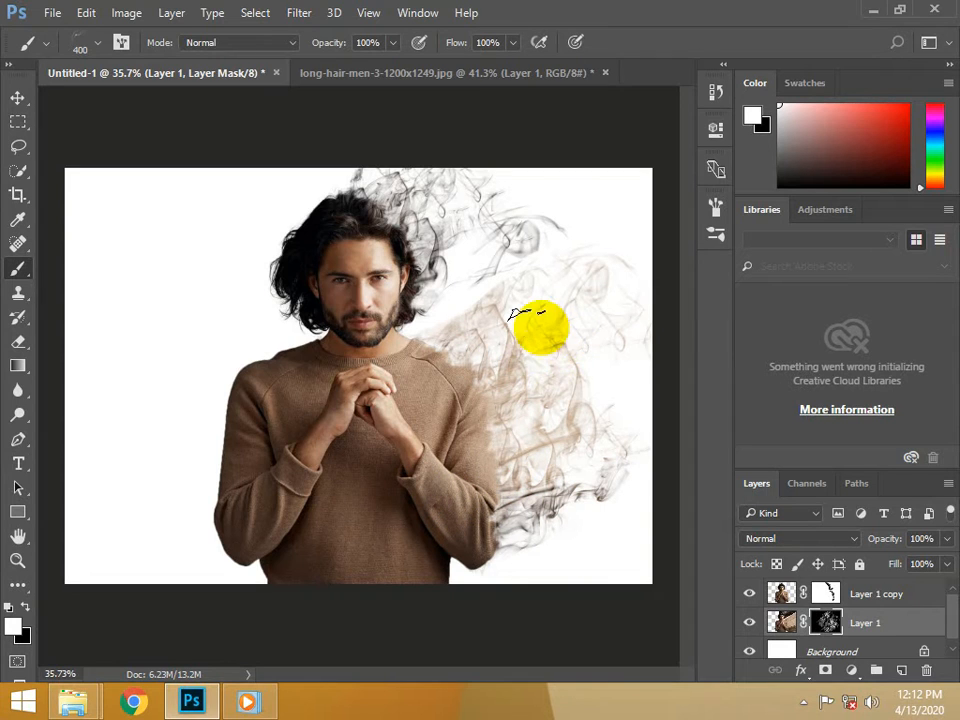
# Step: Add a Gradient Fill layer directly above the Background layer
pyautogui.scroll(-1, 928, 621)
pyautogui.click(18, 97)
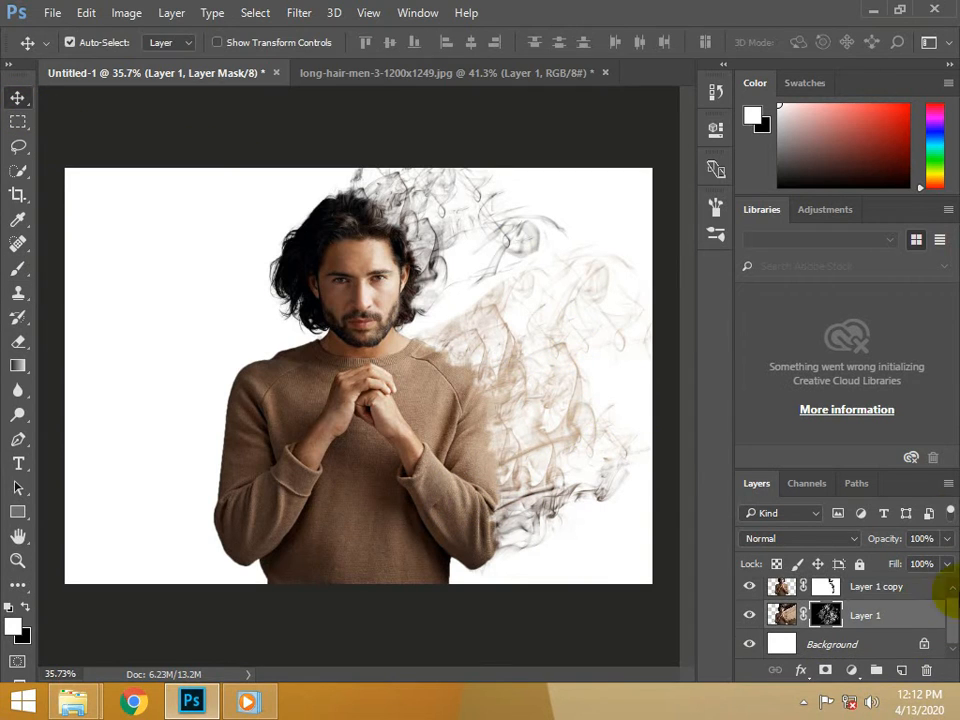
pyautogui.click(857, 645)
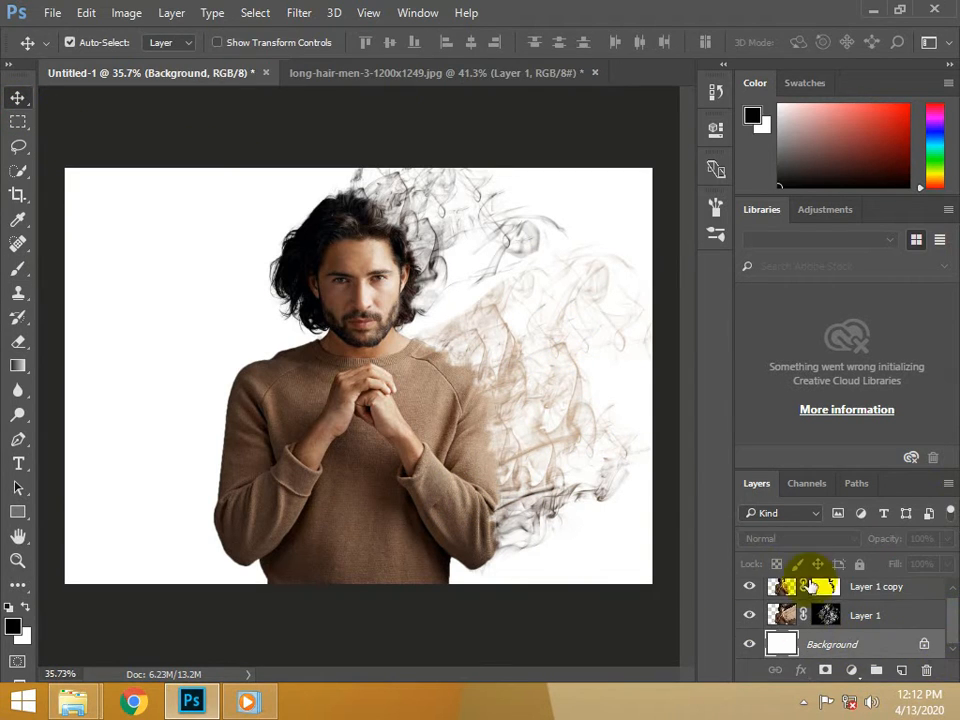
pyautogui.click(853, 672)
pyautogui.click(842, 287)
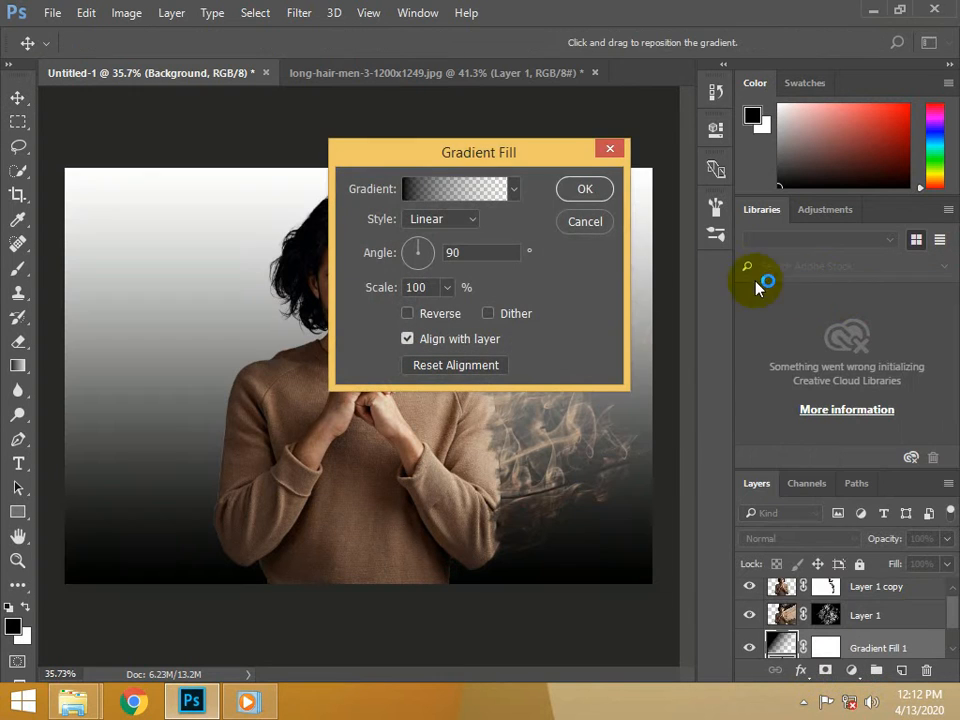
pyautogui.moveTo(484, 155); pyautogui.dragTo(607, 218)
# Step: Define the fill's gradient from the black-to-white preset, with a white start stop and a light grey aeaeae end stop
pyautogui.click(590, 252)
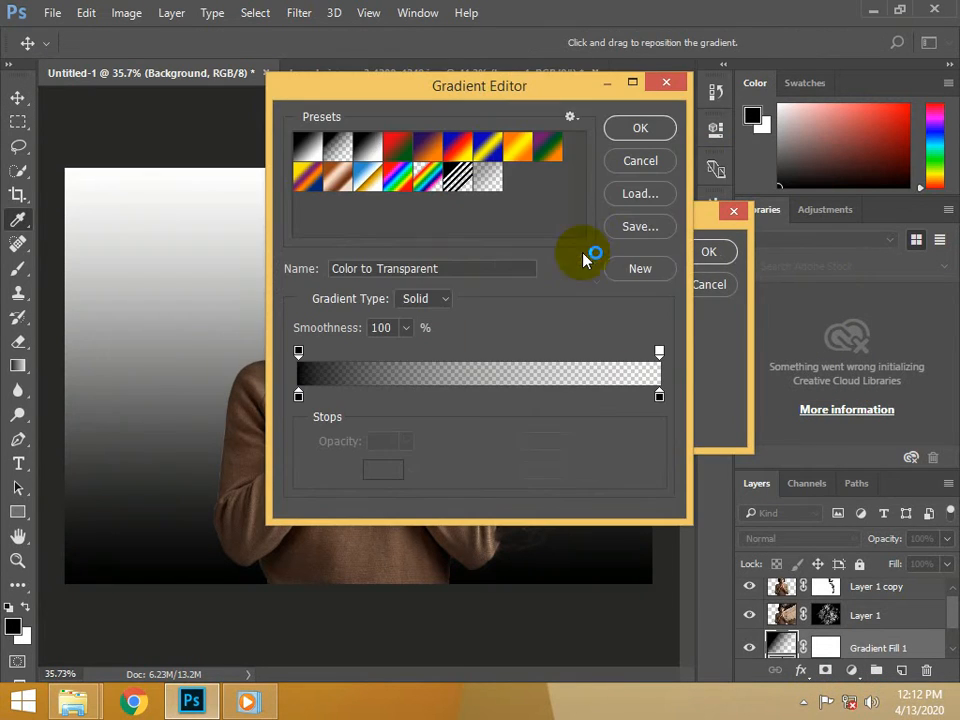
pyautogui.click(368, 150)
pyautogui.doubleClick(298, 397)
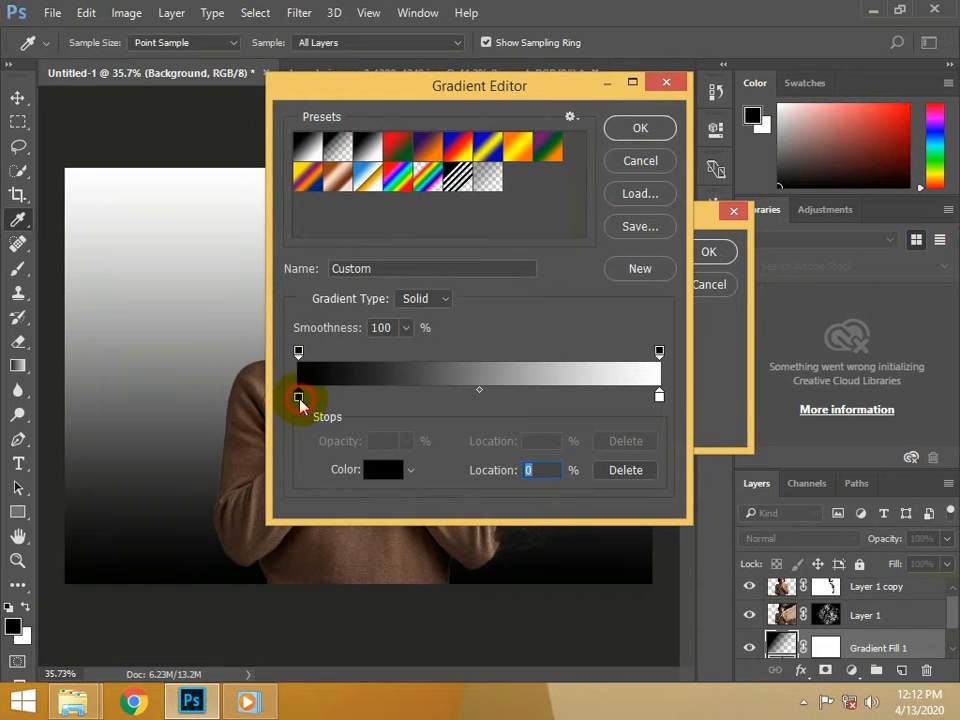
pyautogui.click(242, 164)
pyautogui.click(694, 152)
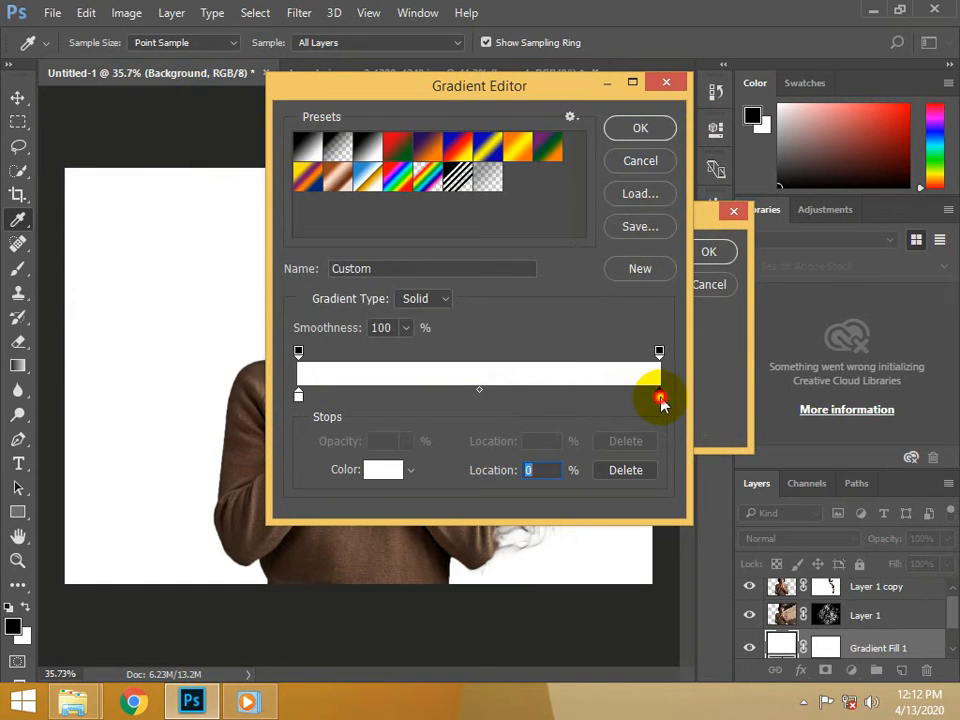
pyautogui.doubleClick(659, 397)
pyautogui.moveTo(343, 225); pyautogui.dragTo(228, 234)
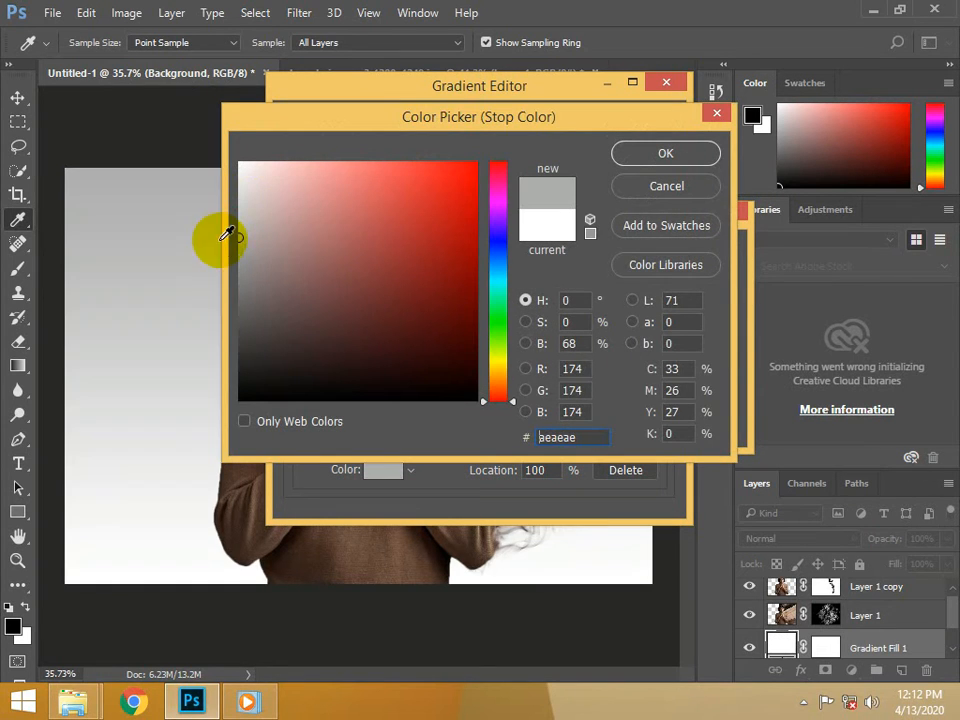
pyautogui.click(697, 152)
pyautogui.click(643, 128)
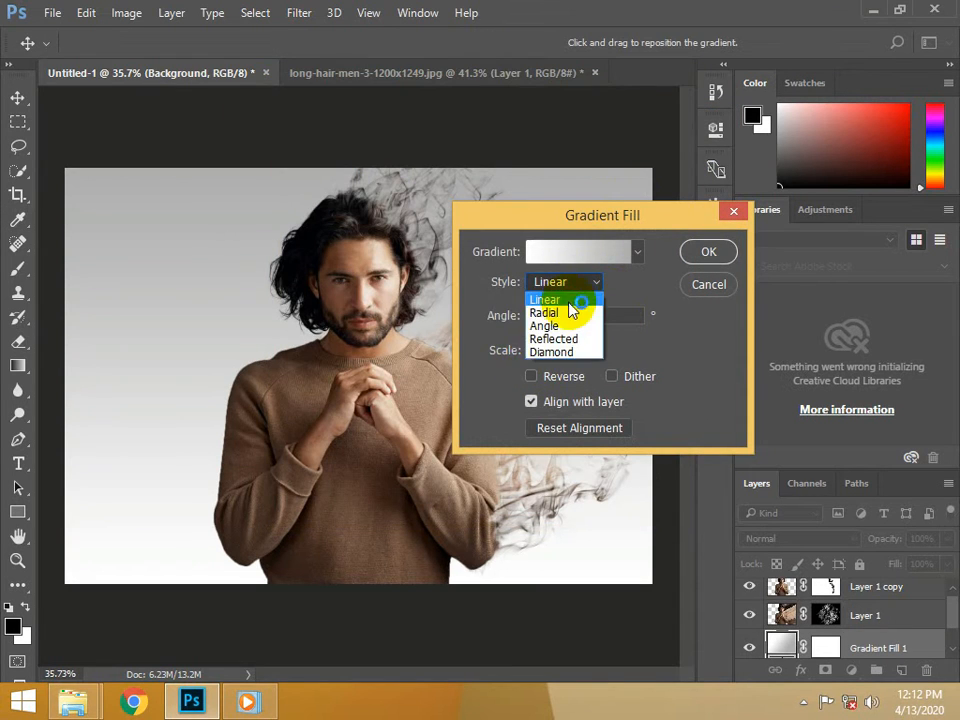
# Step: Set the gradient fill's style to Radial and its angle to 0°
pyautogui.click(545, 312)
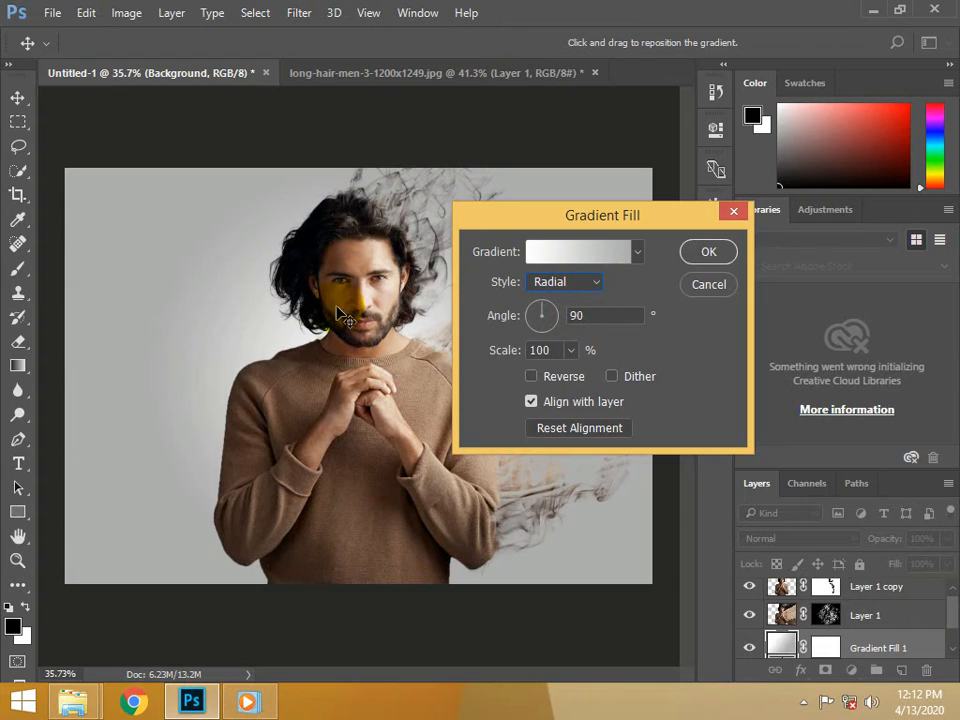
pyautogui.click(553, 310)
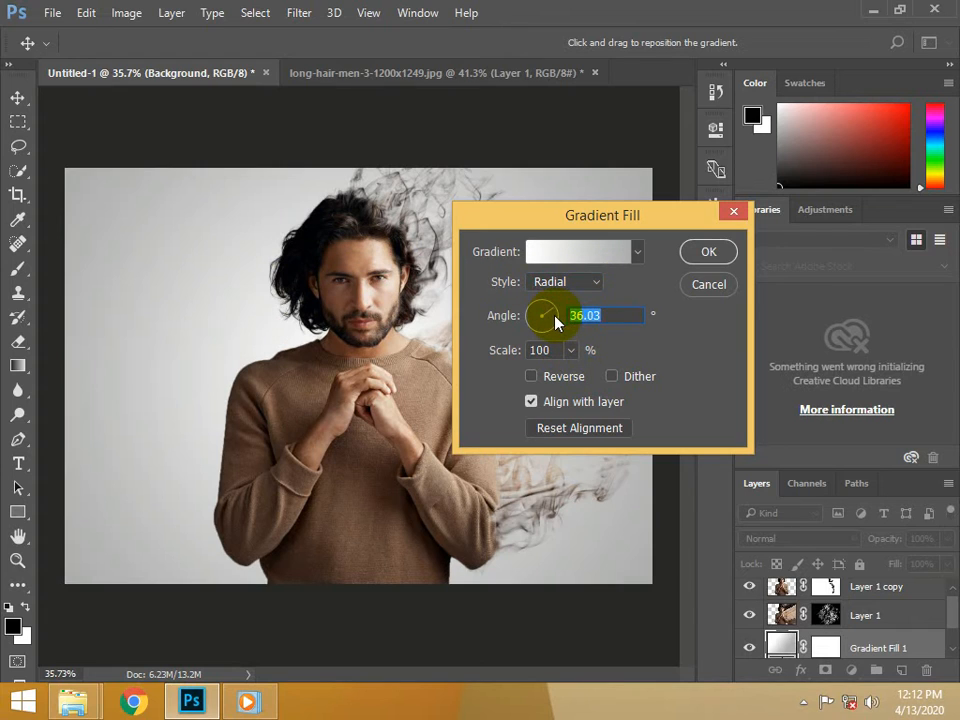
pyautogui.moveTo(554, 318); pyautogui.dragTo(554, 320)
pyautogui.write('0')
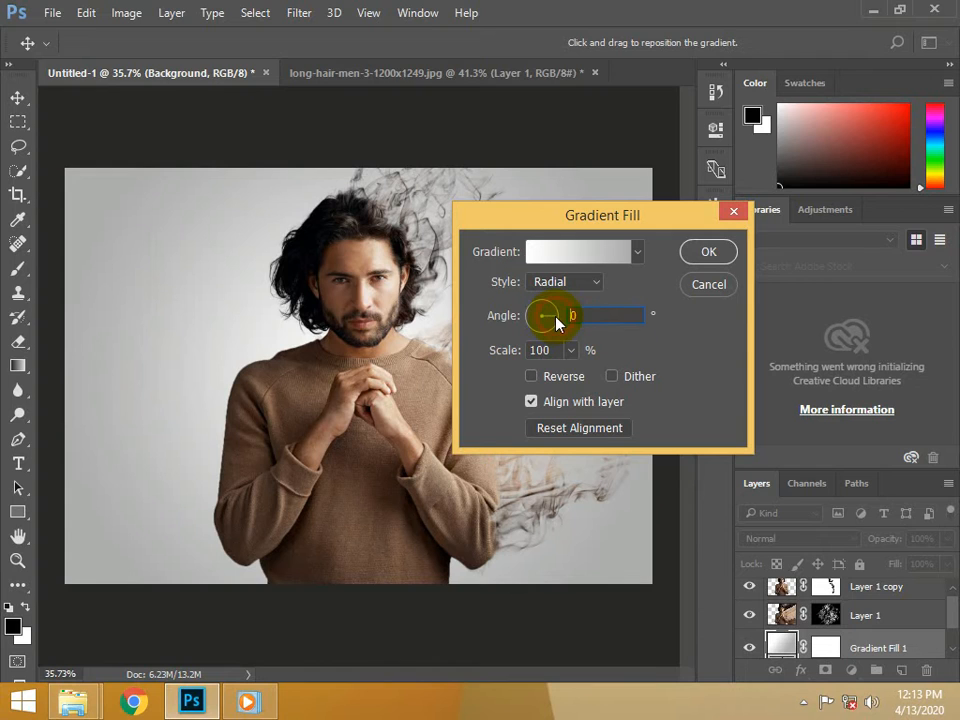
# Step: Darken the gradient's end colour stop to grey 969696
pyautogui.click(603, 255)
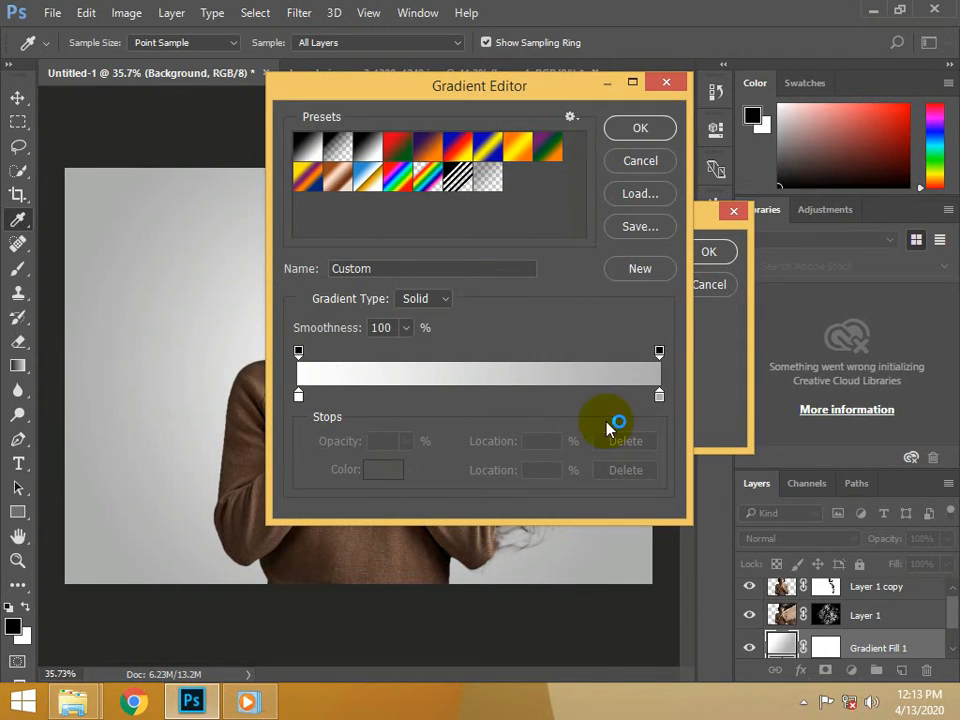
pyautogui.click(664, 394)
pyautogui.doubleClick(664, 394)
pyautogui.click(236, 260)
pyautogui.moveTo(223, 260); pyautogui.dragTo(221, 258)
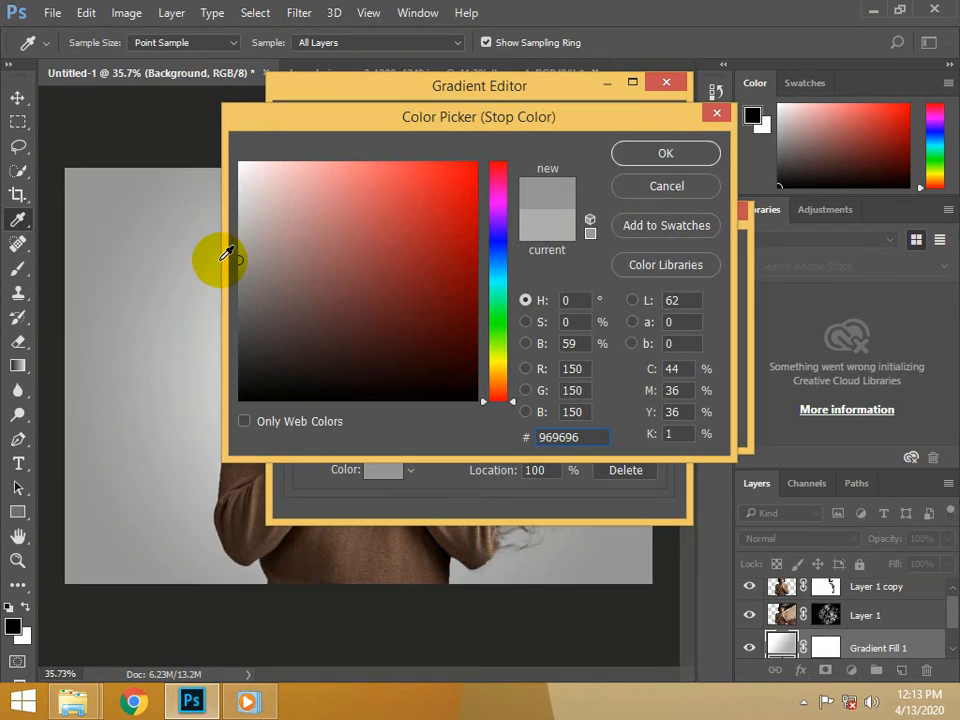
pyautogui.click(695, 157)
pyautogui.click(641, 157)
# Step: Set the gradient's end colour stop to light grey c0c0c0 and apply the gradient fill
pyautogui.moveTo(628, 216); pyautogui.dragTo(700, 150)
pyautogui.click(665, 183)
pyautogui.doubleClick(660, 397)
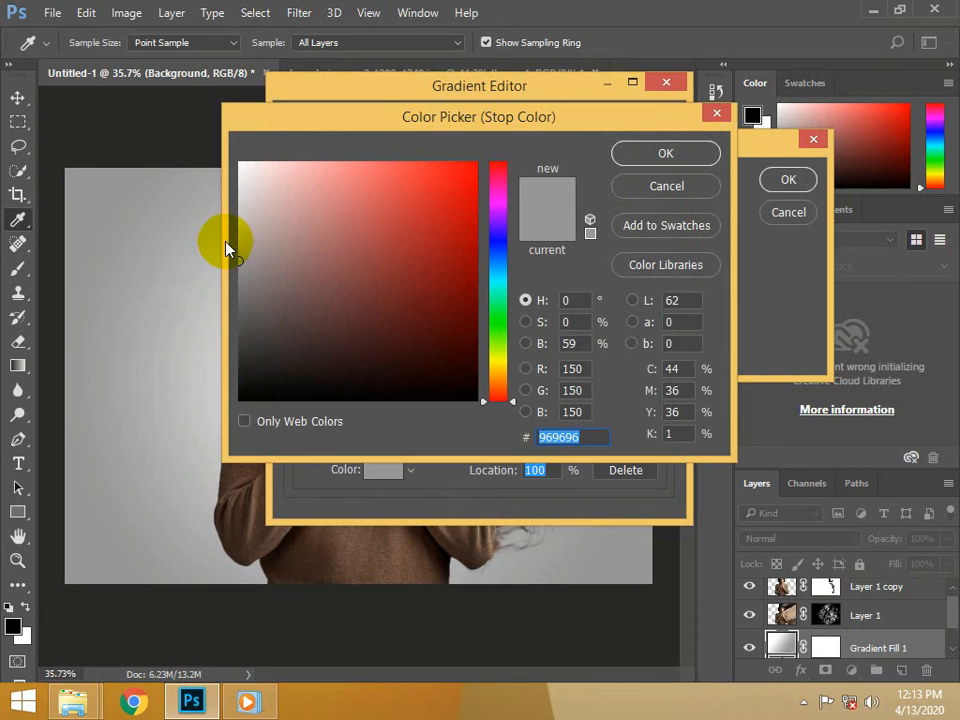
pyautogui.click(229, 228)
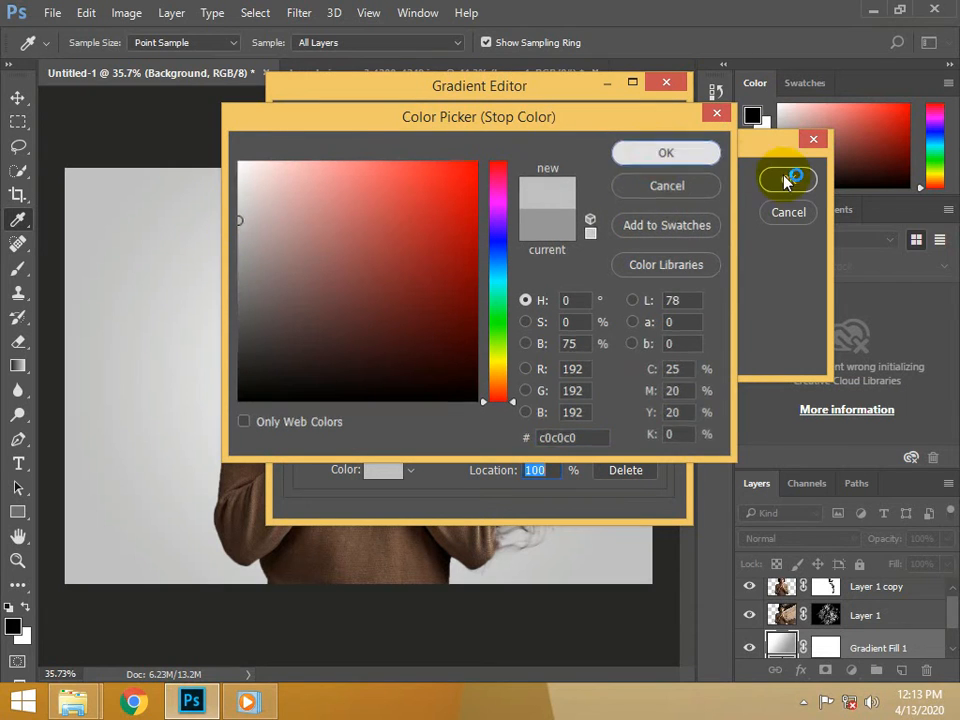
pyautogui.click(665, 153)
pyautogui.click(632, 133)
pyautogui.moveTo(710, 155); pyautogui.dragTo(783, 187)
pyautogui.click(882, 212)
# Step: Select Layer 1 copy's layer mask and set the foreground colour to black, 000000
pyautogui.scroll(5, 536, 411)
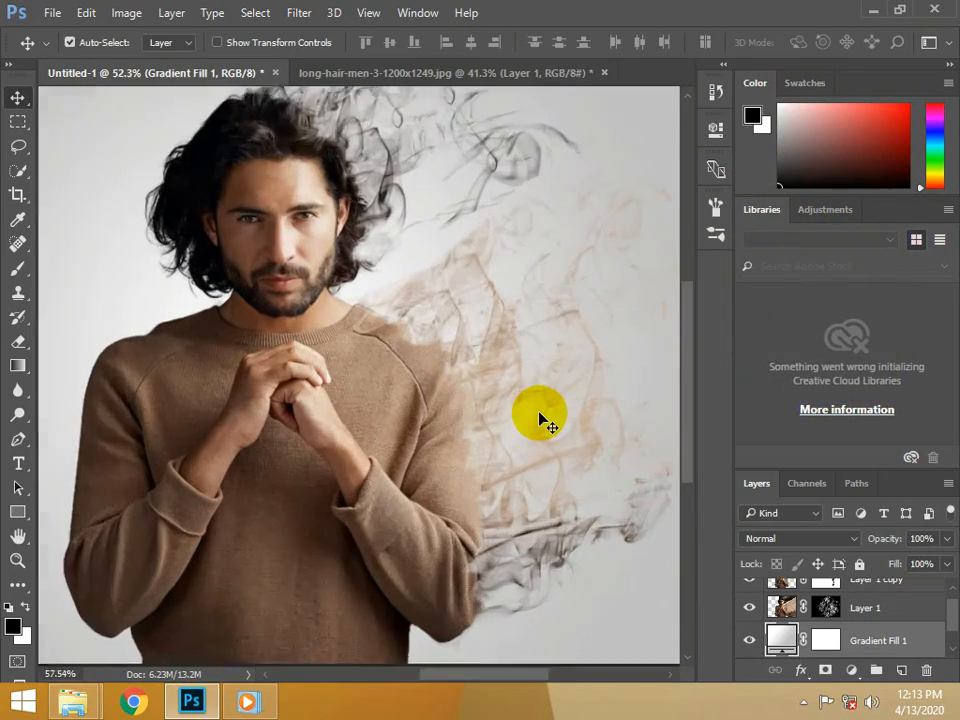
pyautogui.scroll(-2, 538, 418)
pyautogui.scroll(3, 542, 414)
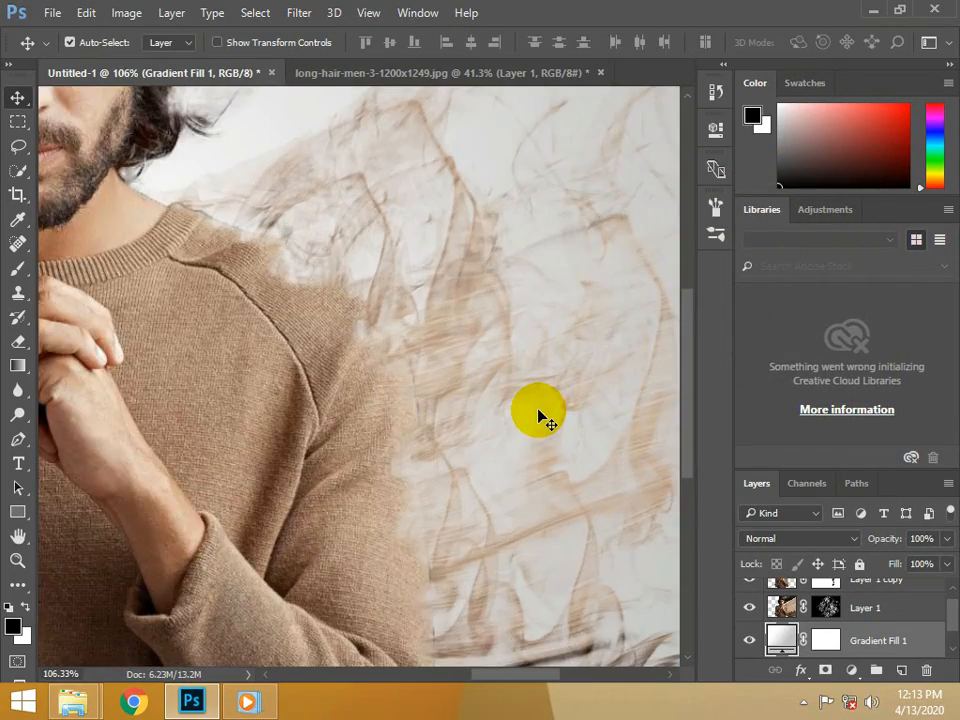
pyautogui.scroll(-5, 542, 414)
pyautogui.scroll(2, 542, 404)
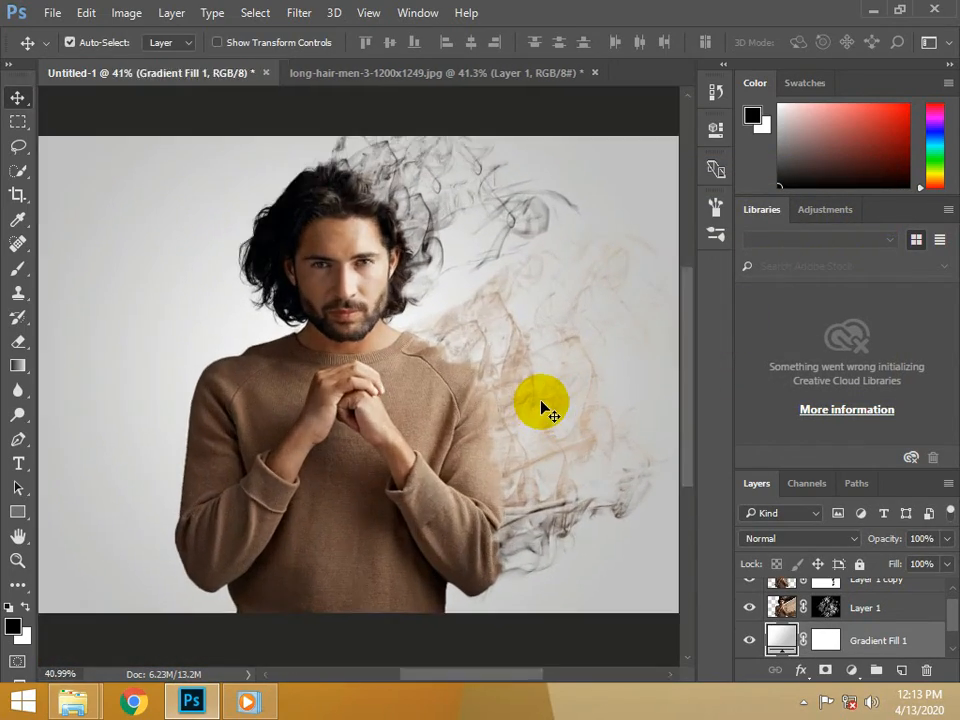
pyautogui.scroll(1, 955, 612)
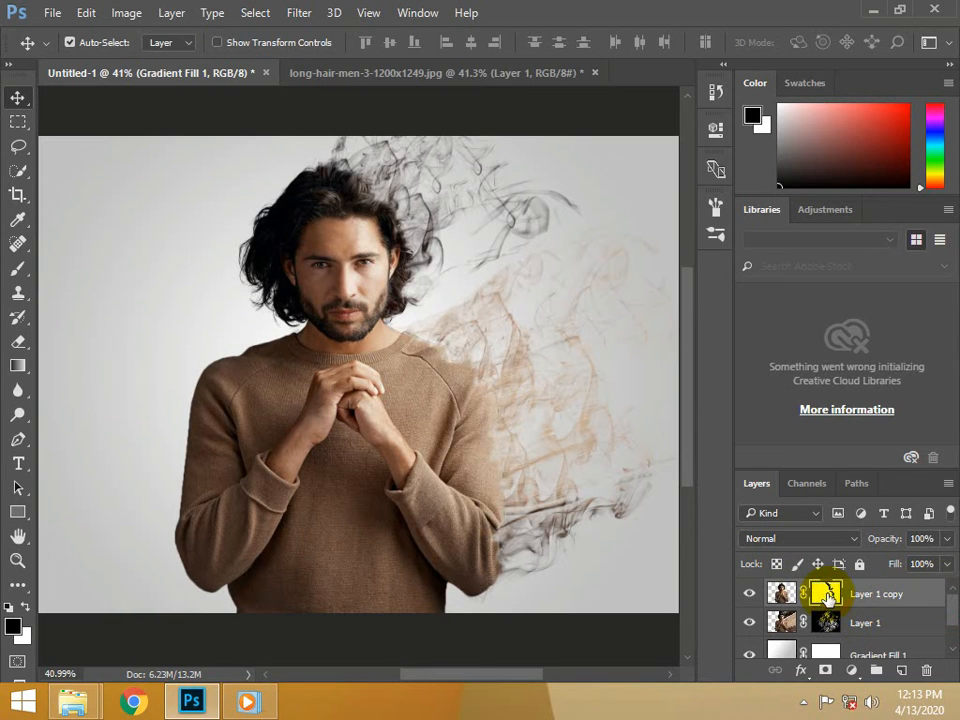
pyautogui.click(825, 594)
pyautogui.click(752, 116)
pyautogui.write('000000')
pyautogui.press('Return')
pyautogui.press('v')
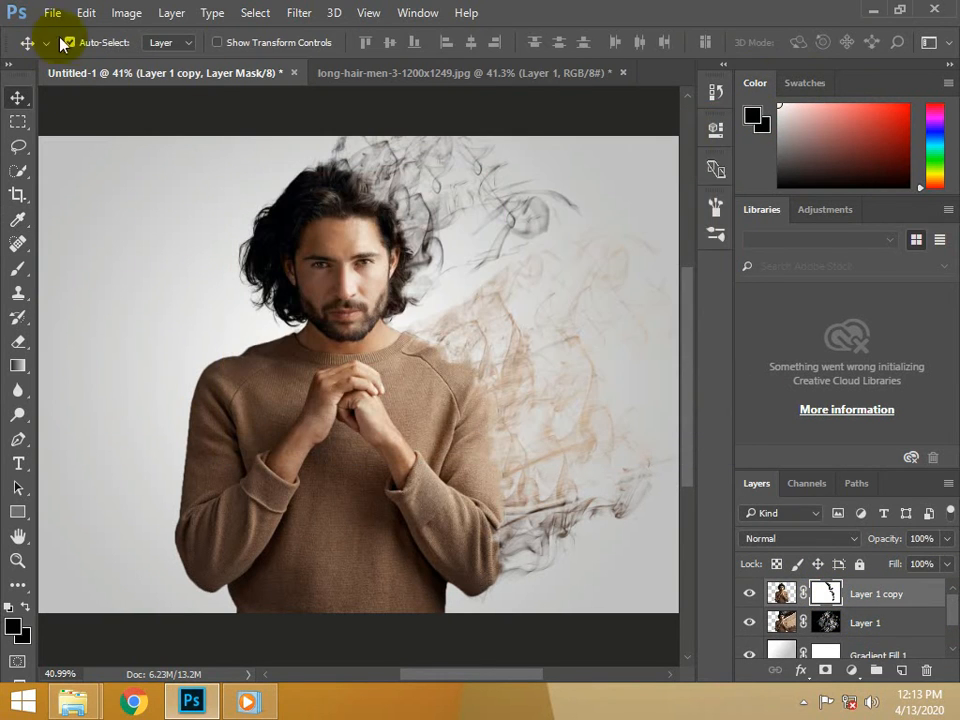
# Step: Brush over the right side of the hair on Layer 1 copy's mask with the 400 px black smoke brush, then switch to the Move tool
pyautogui.click(16, 270)
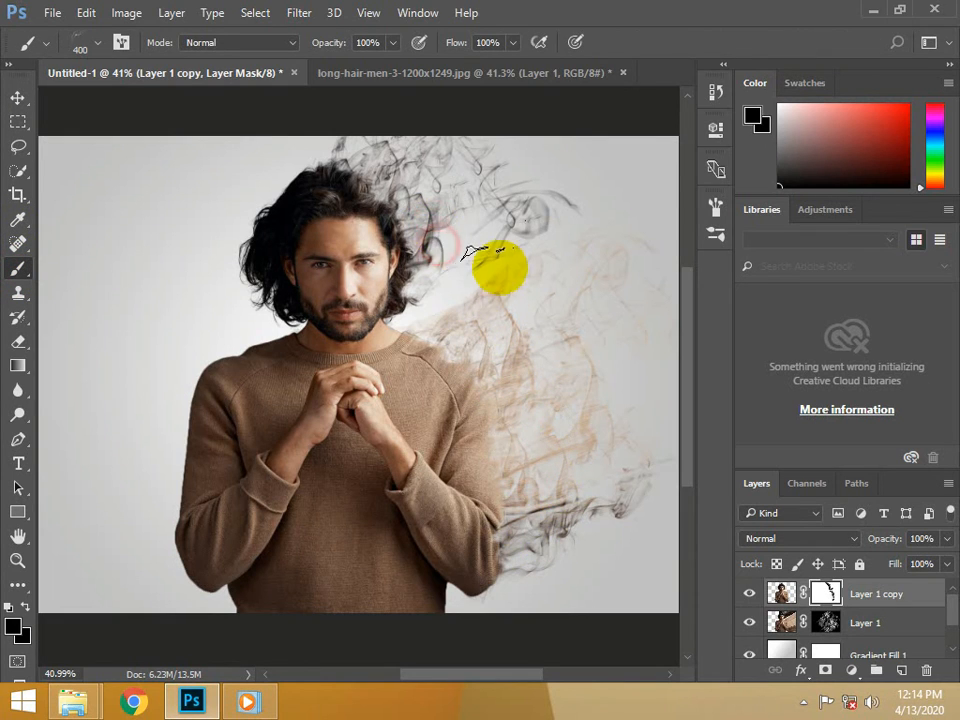
pyautogui.moveTo(497, 268); pyautogui.dragTo(383, 188)
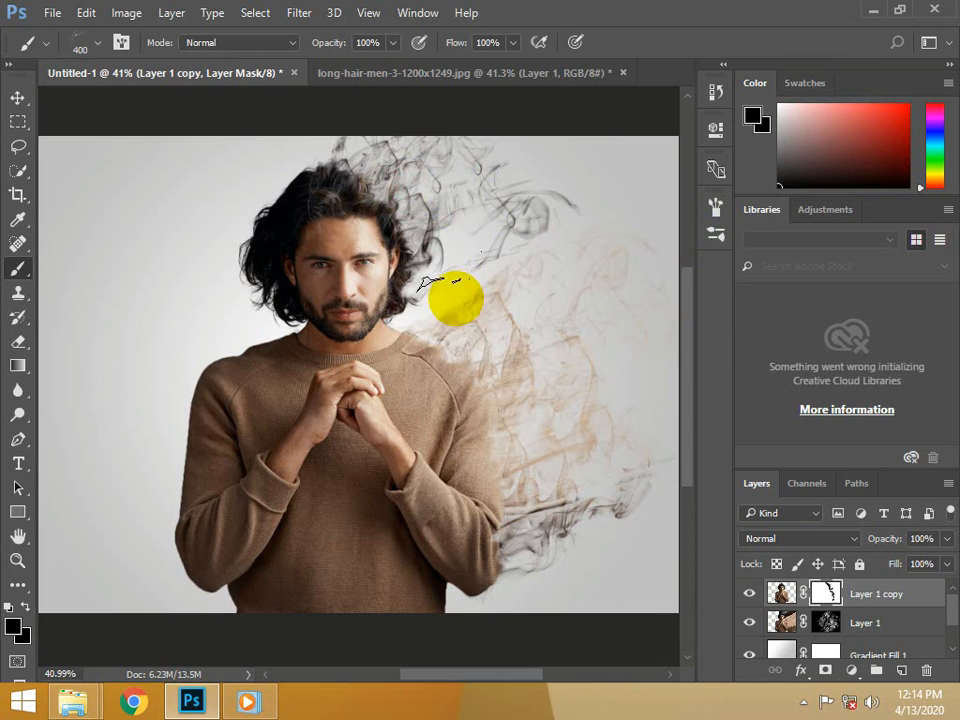
pyautogui.scroll(-3, 610, 440)
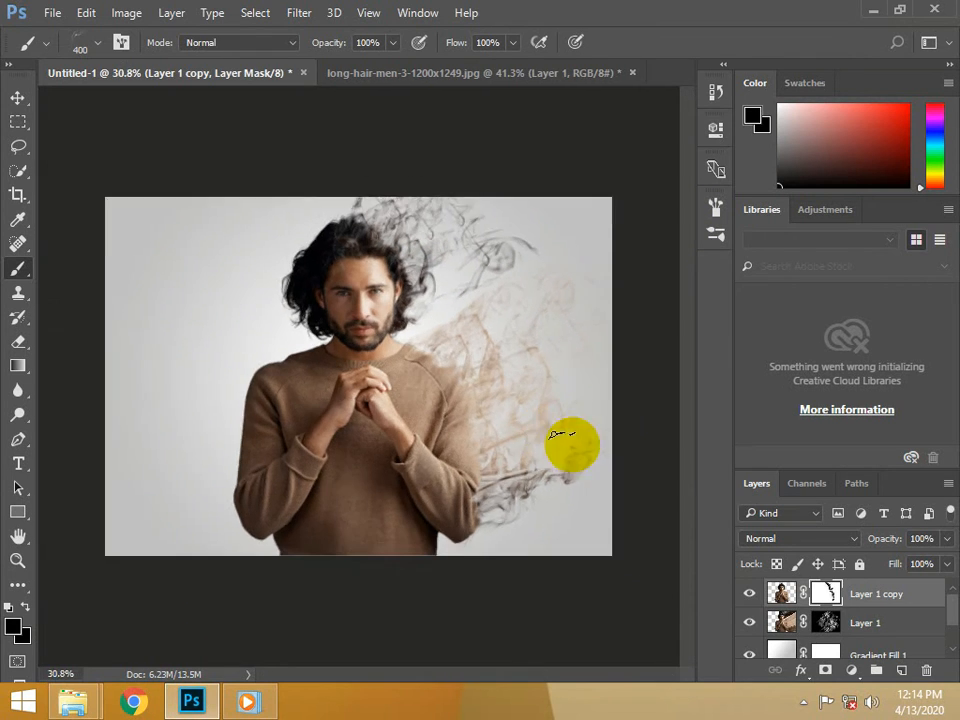
pyautogui.scroll(2, 315, 398)
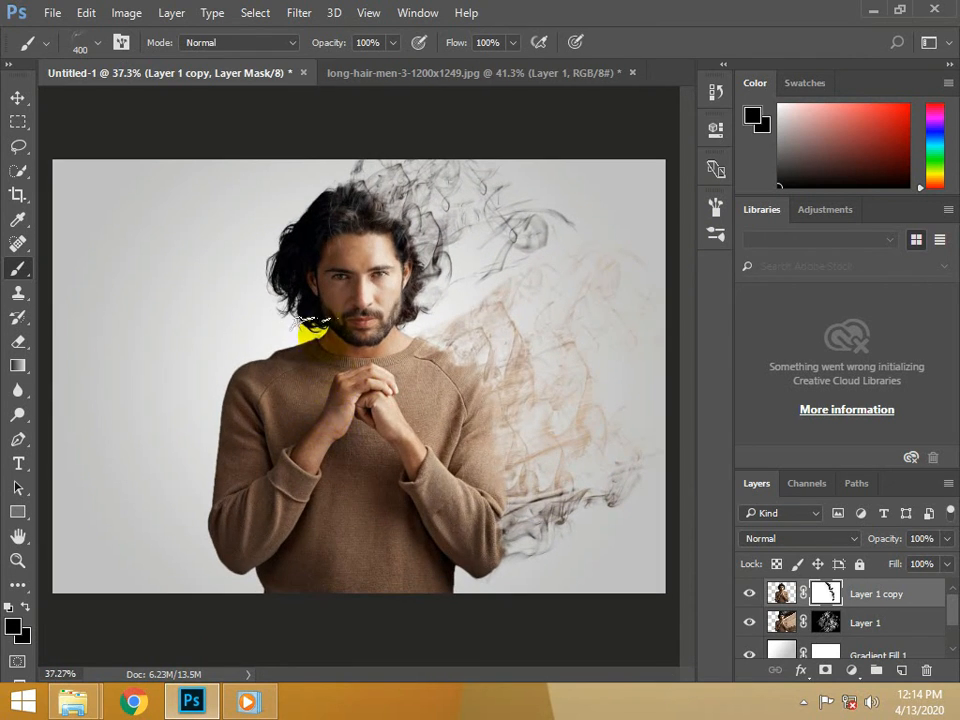
pyautogui.scroll(-1, 55, 165)
pyautogui.click(18, 97)
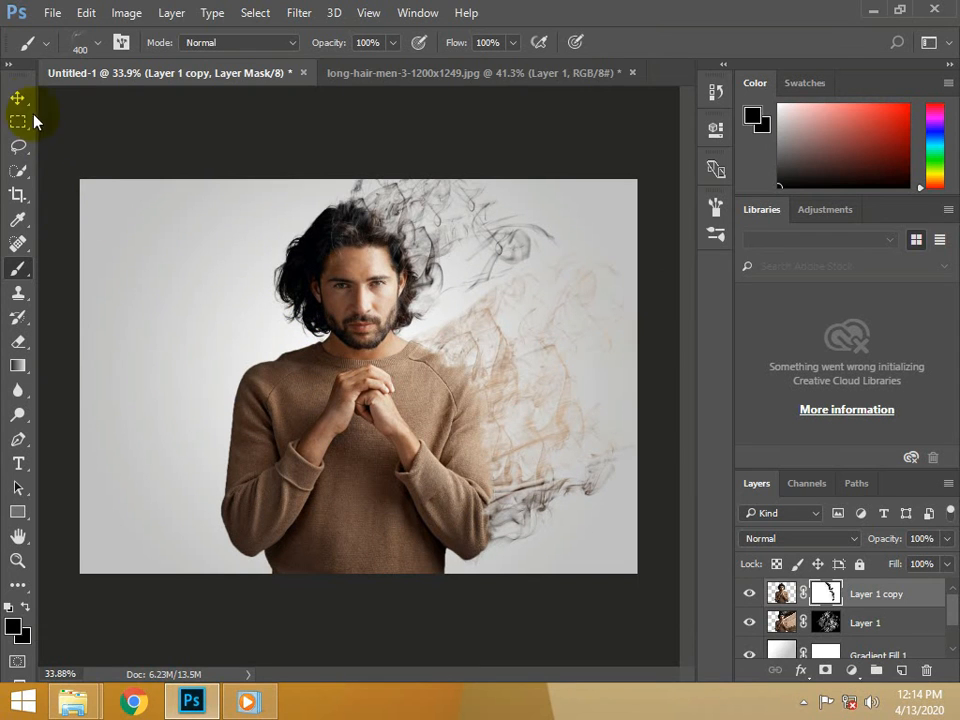
pyautogui.click(277, 275)
# Step: Save the composition to the Desktop as a JPEG copy named Untitled-1
pyautogui.click(46, 12)
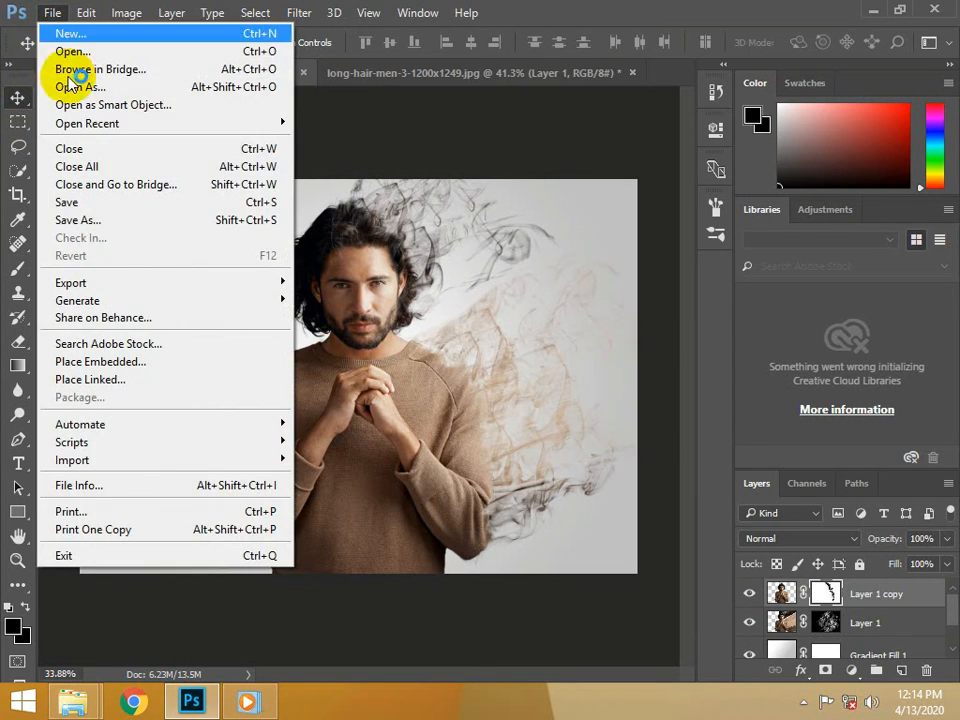
pyautogui.click(94, 221)
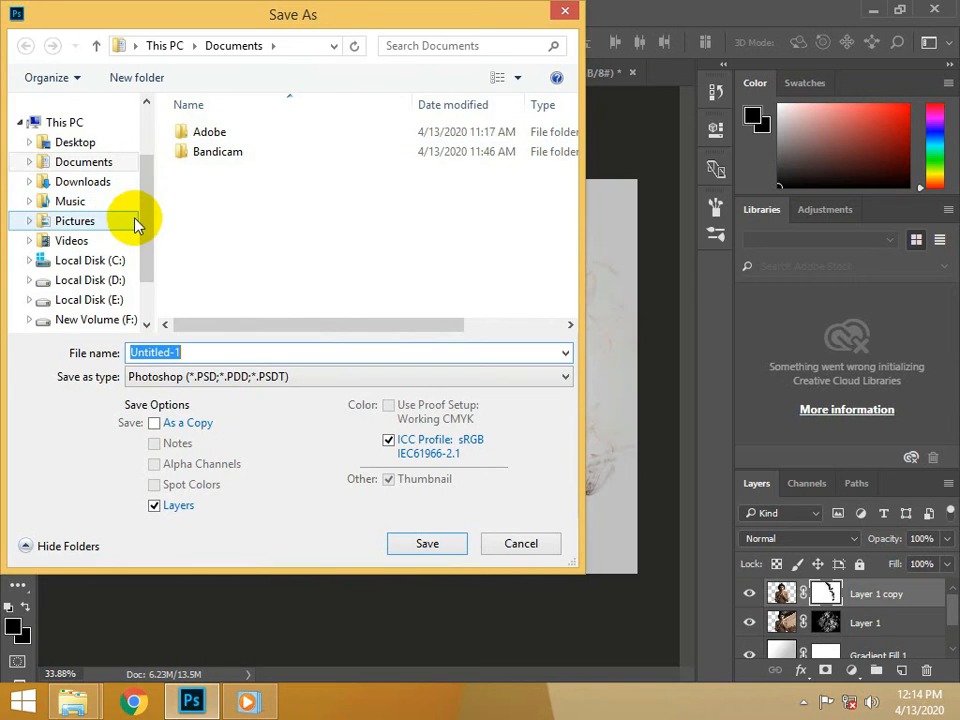
pyautogui.moveTo(148, 210); pyautogui.dragTo(150, 167)
pyautogui.click(76, 230)
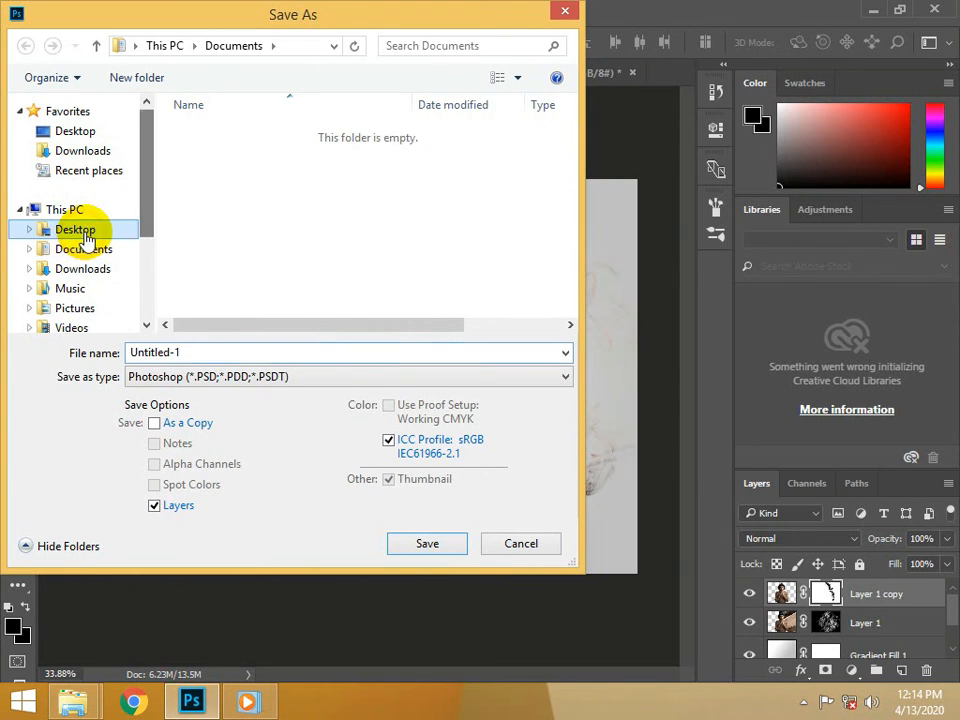
pyautogui.click(305, 372)
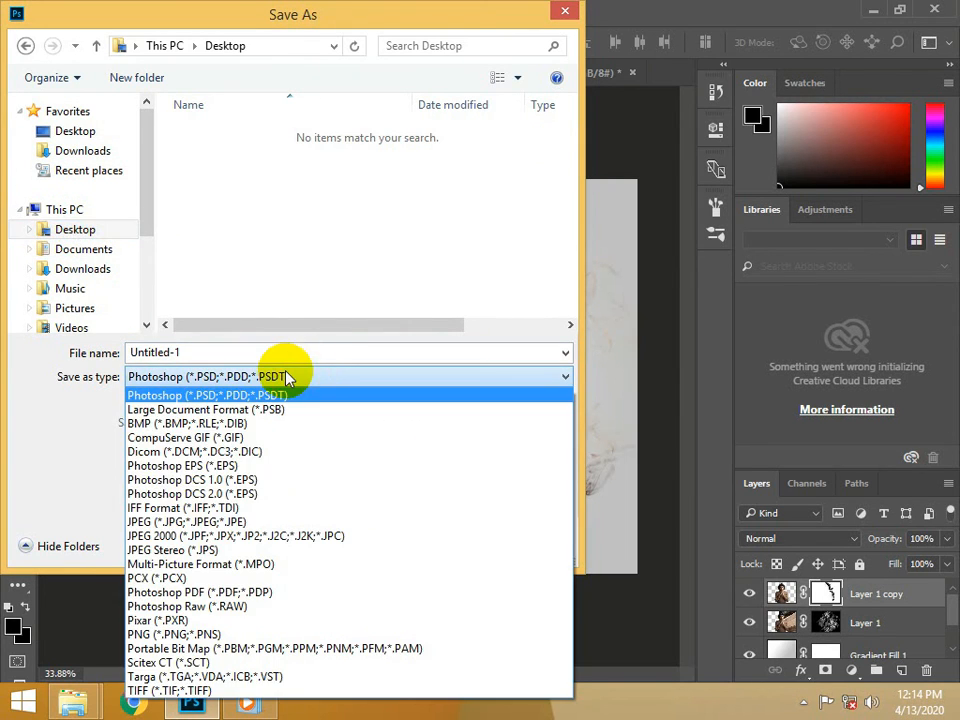
pyautogui.click(216, 522)
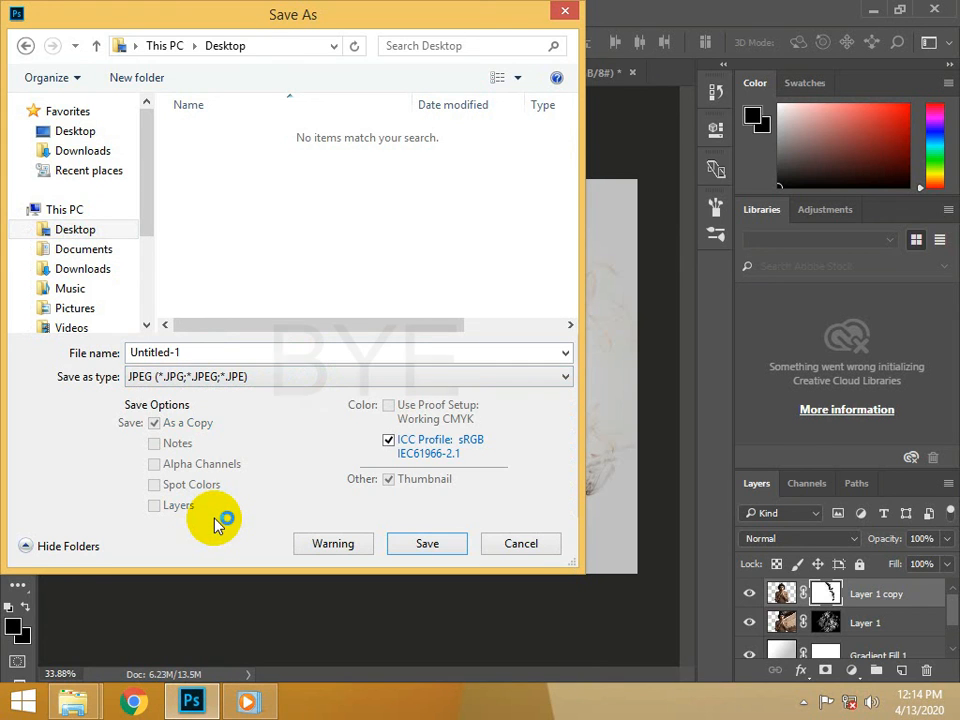
pyautogui.click(425, 546)
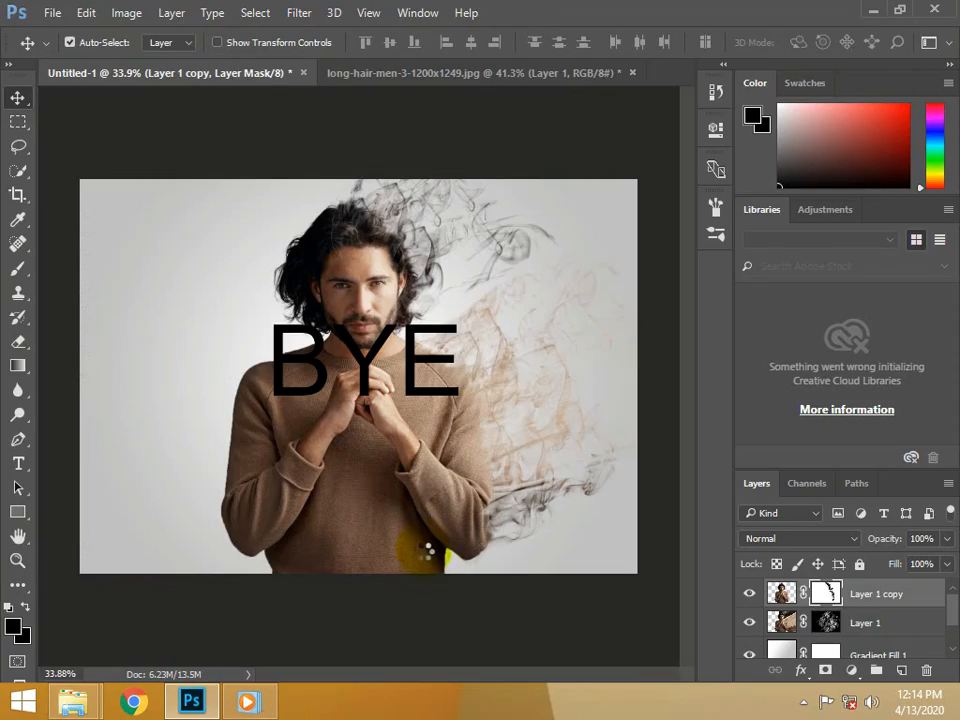